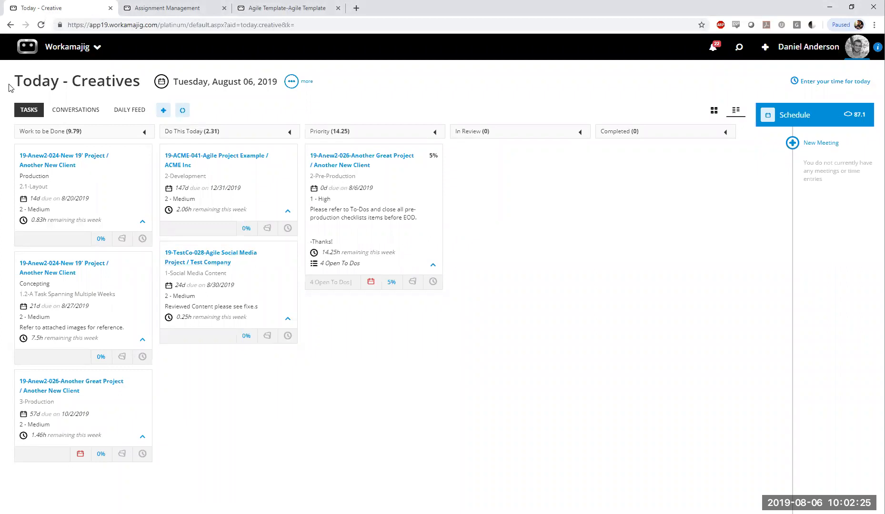
# Look over the Today - Creatives page and switch to the Assignment Management page
pyautogui.moveTo(14, 81); pyautogui.dragTo(144, 86)
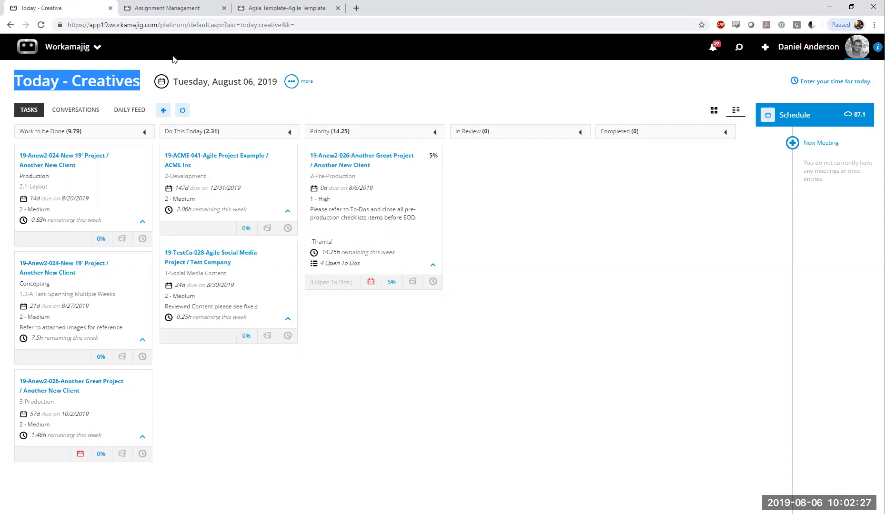
pyautogui.click(80, 81)
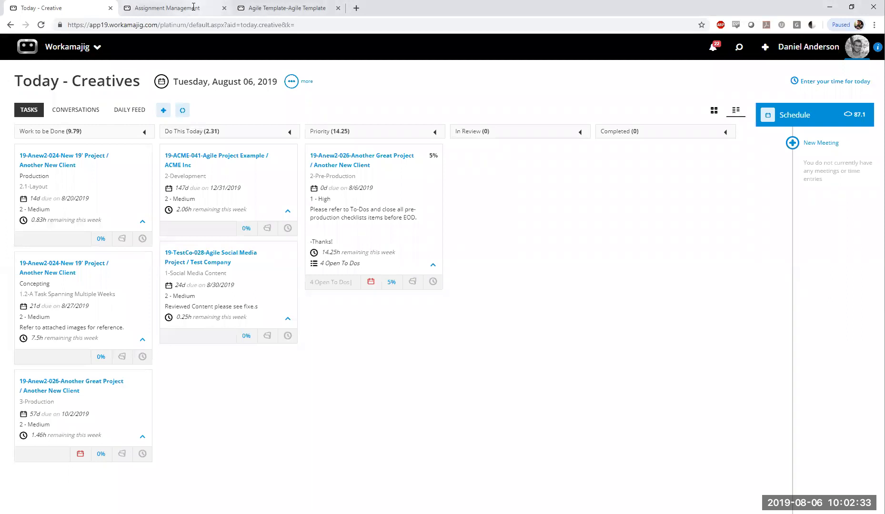
pyautogui.click(193, 6)
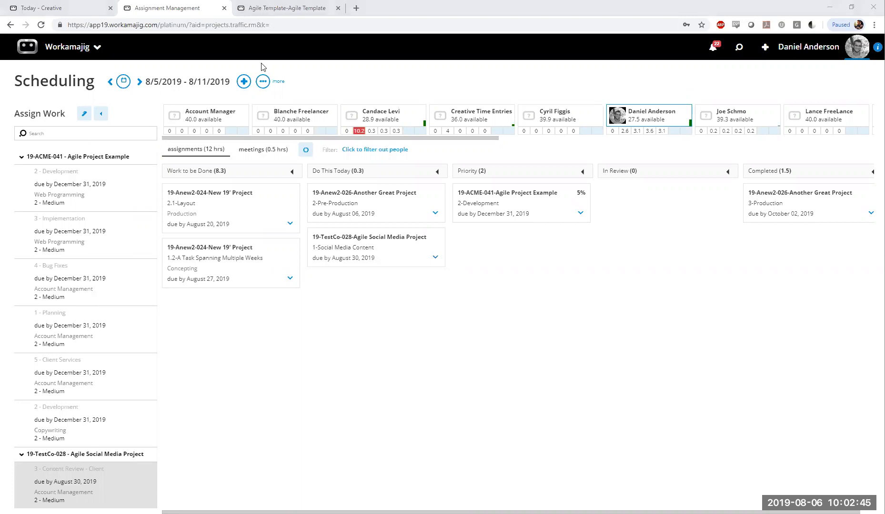
# Look at the admin / manager apps in the Workamajig app launcher and close the launcher
pyautogui.click(78, 50)
pyautogui.click(624, 98)
pyautogui.click(97, 47)
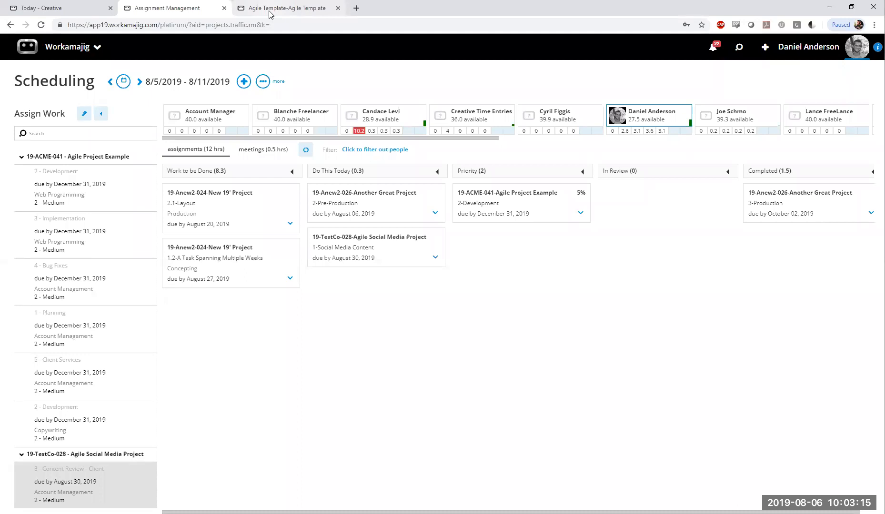
# Return from Agile Template to the project templates list and view the schedule of the T-Event template
pyautogui.click(270, 13)
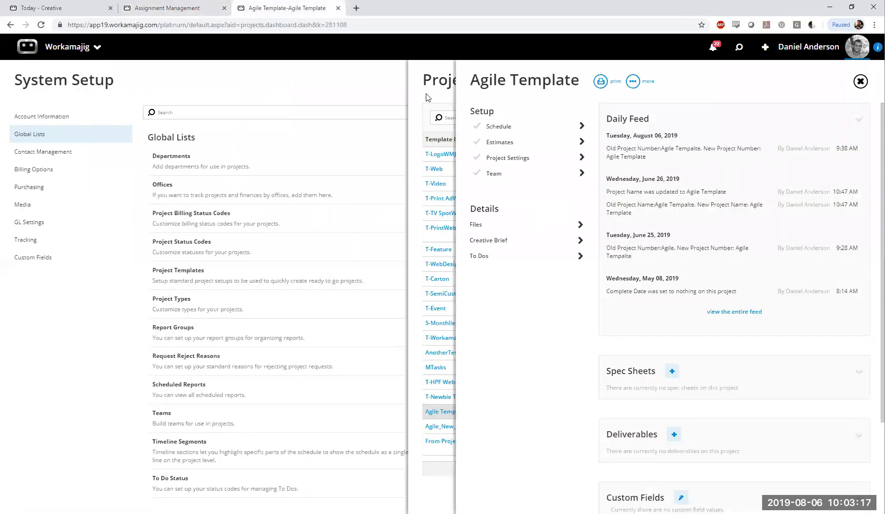
pyautogui.click(427, 97)
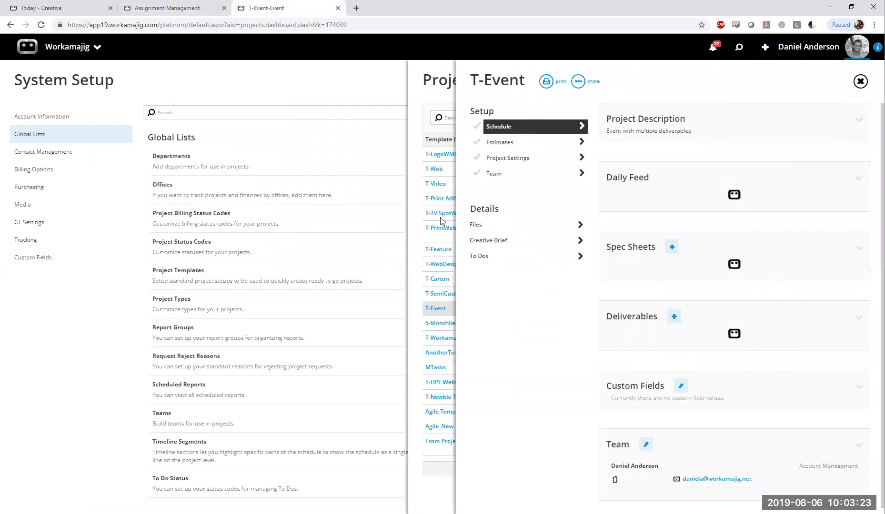
pyautogui.click(495, 173)
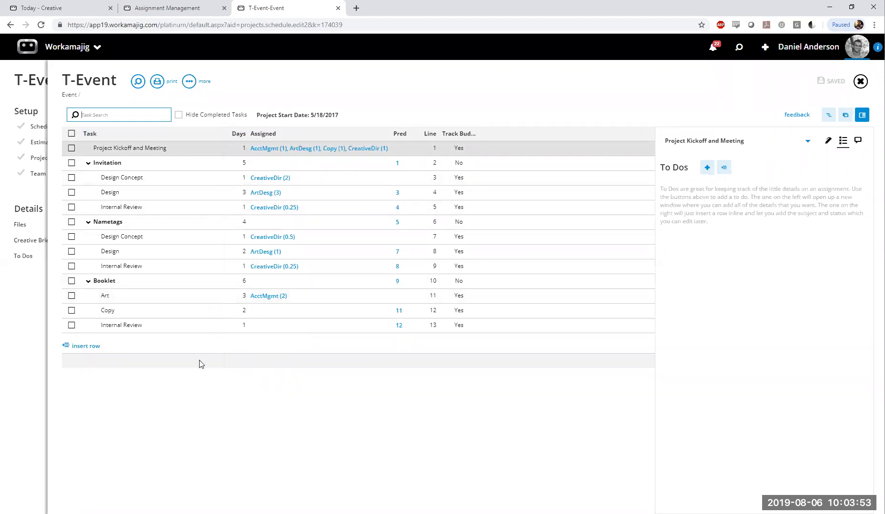
pyautogui.click(222, 419)
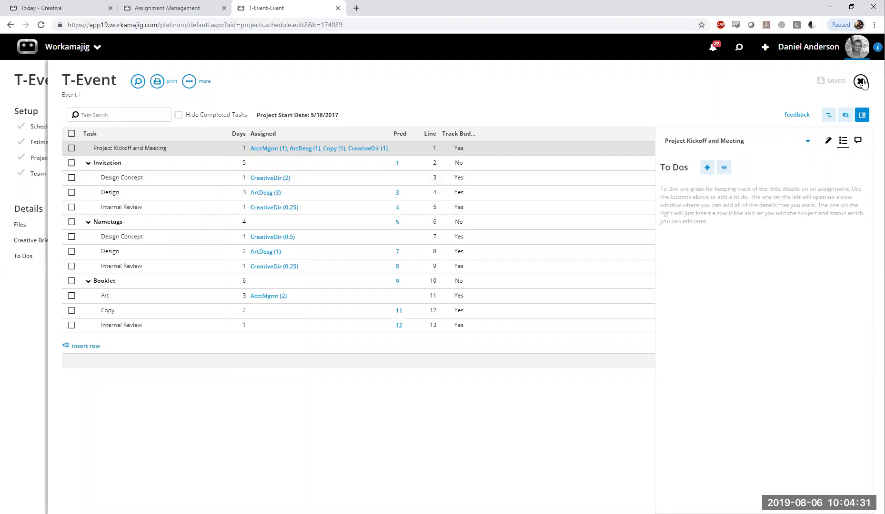
# Close the T-Event template and view the schedule of the Agile_New_Social template
pyautogui.click(860, 81)
pyautogui.click(424, 94)
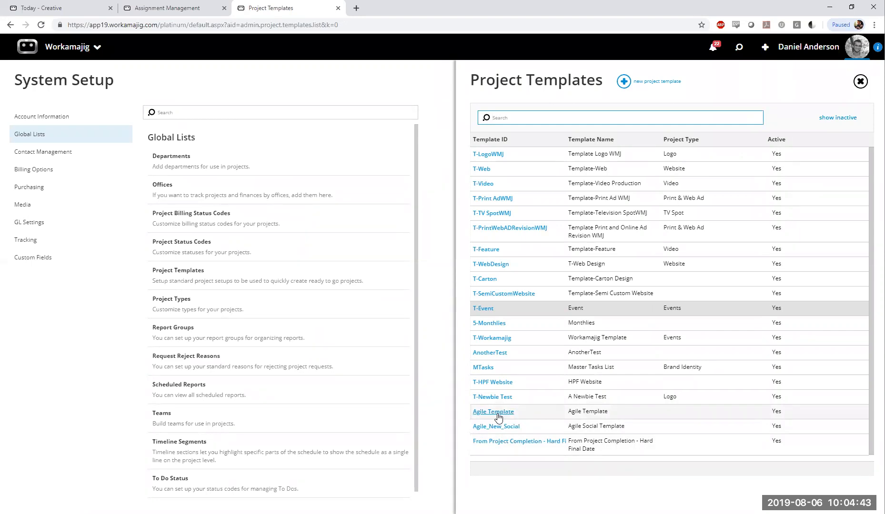
pyautogui.click(498, 429)
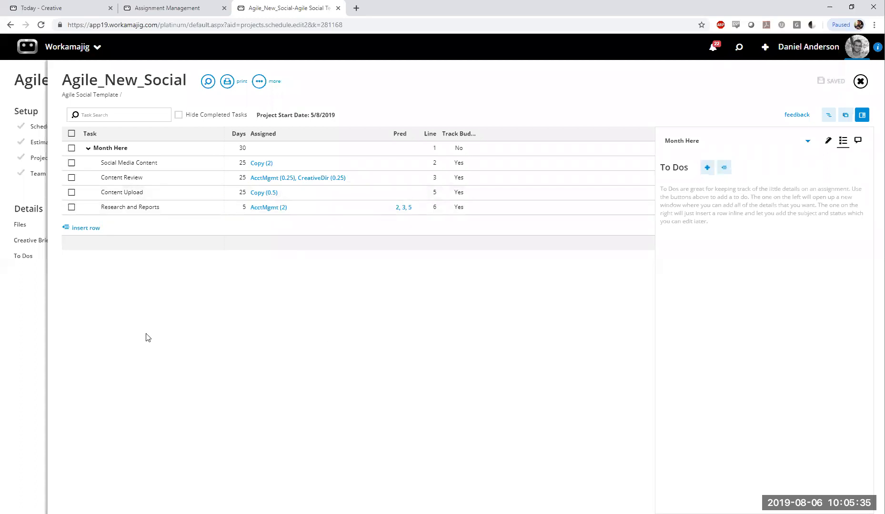
# Leave the Agile_New_Social template and view the schedule of the Agile Template
pyautogui.click(19, 328)
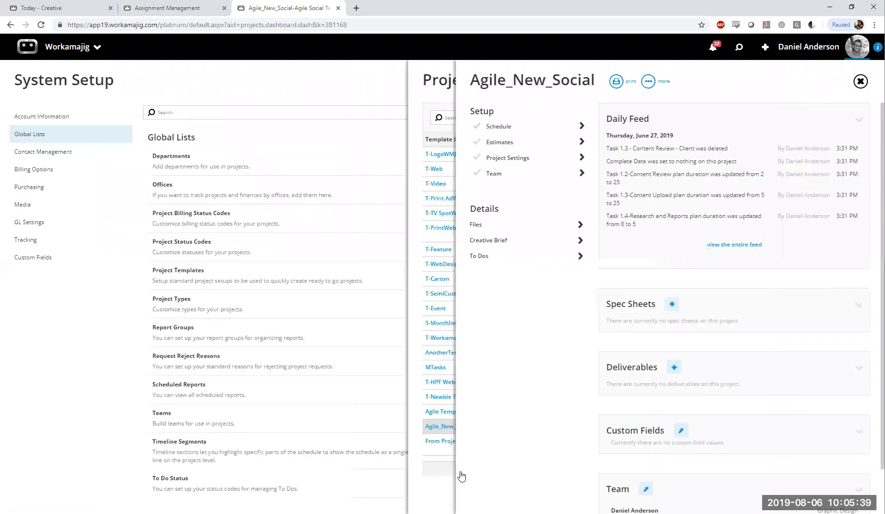
pyautogui.click(454, 475)
pyautogui.click(493, 413)
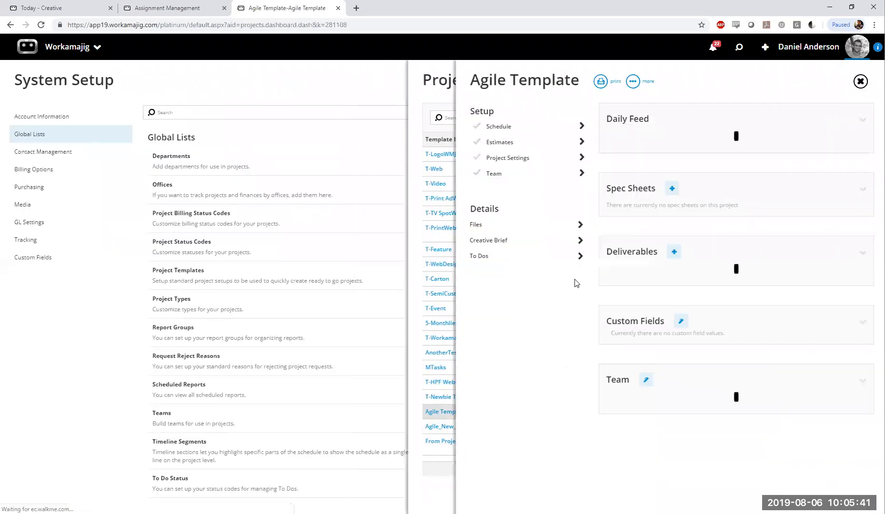
pyautogui.click(517, 128)
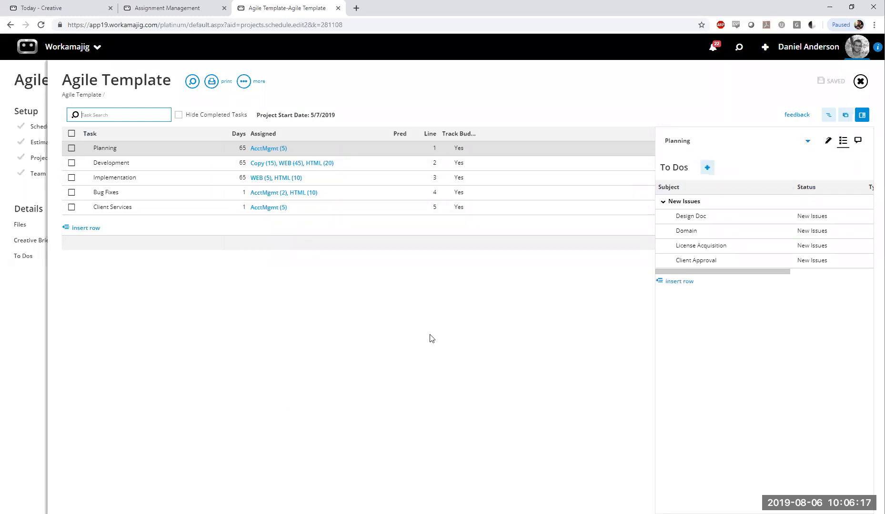
# Show the Planning task's assignment and plan details, and inspect its constraint setting
pyautogui.click(829, 142)
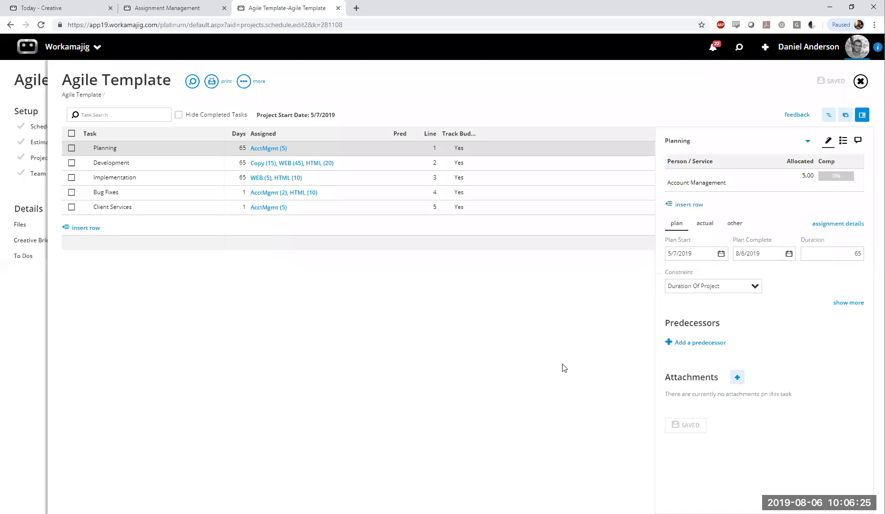
pyautogui.click(703, 287)
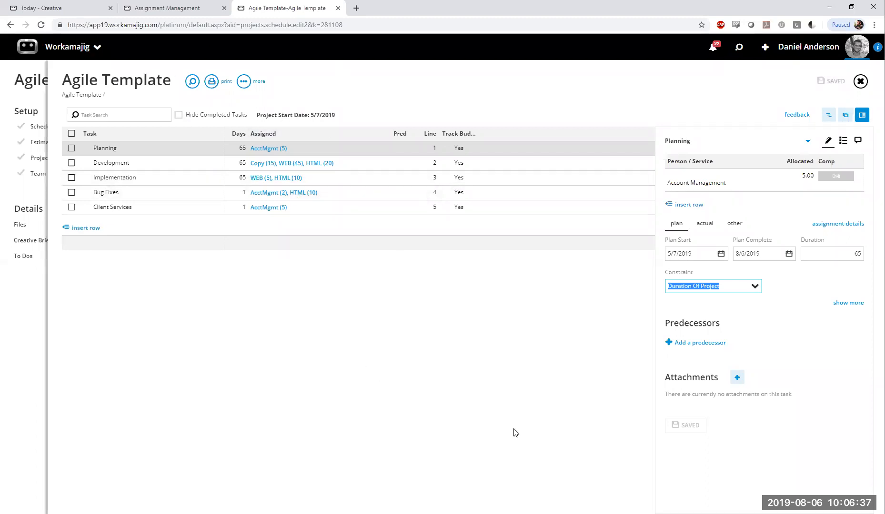
pyautogui.click(732, 290)
pyautogui.moveTo(725, 287); pyautogui.dragTo(530, 324)
pyautogui.click(621, 321)
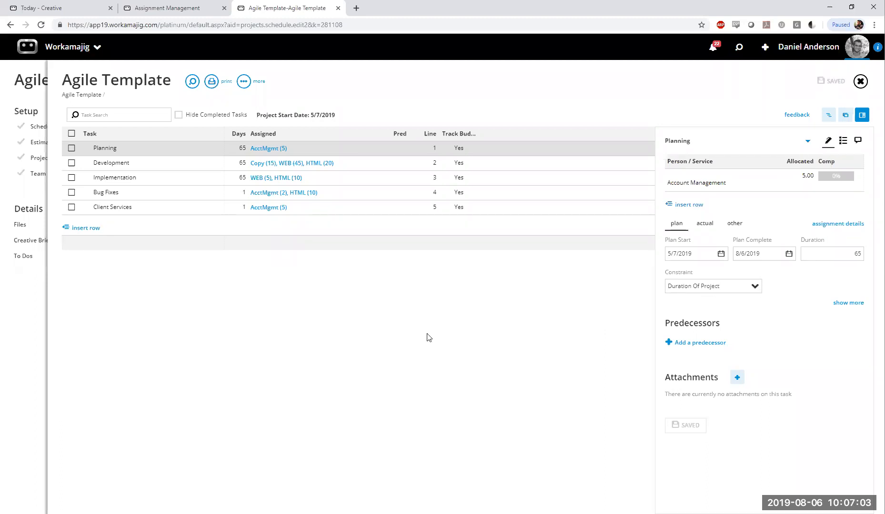
# Return to the project templates list and open the schedule of the Agile_New_Social template again
pyautogui.click(25, 201)
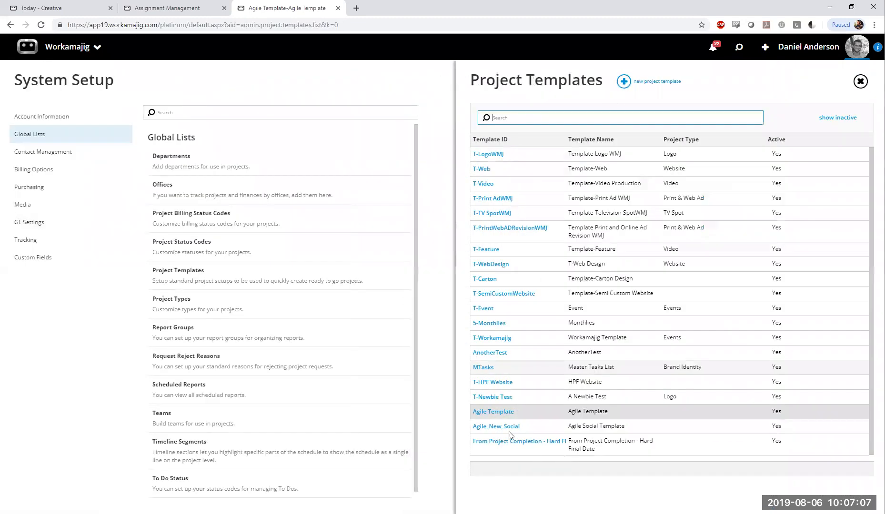
pyautogui.click(509, 428)
pyautogui.click(519, 126)
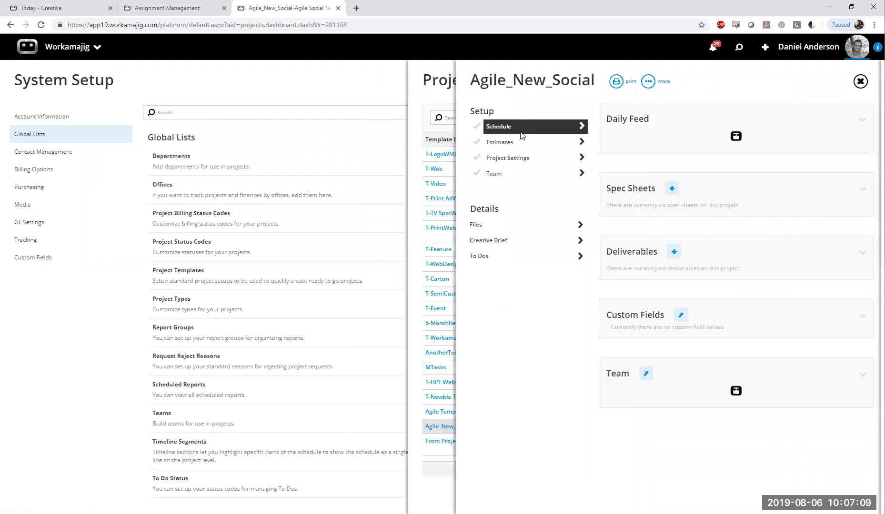
# Examine the Social Media Content task's duration and the constraint options available for it
pyautogui.click(168, 162)
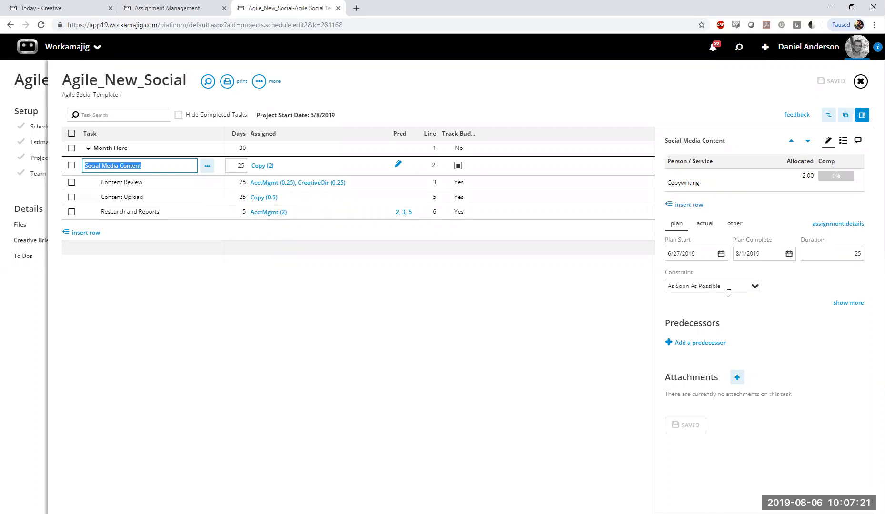
pyautogui.click(728, 292)
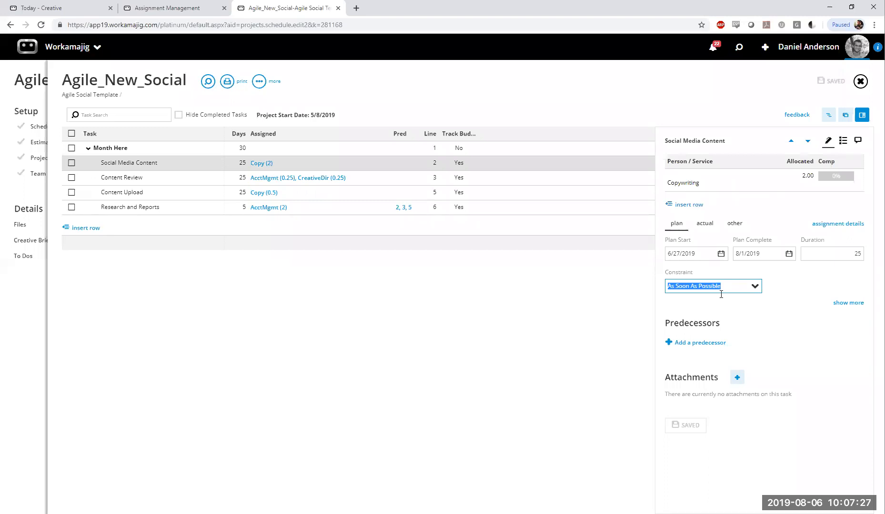
pyautogui.click(846, 250)
pyautogui.click(659, 328)
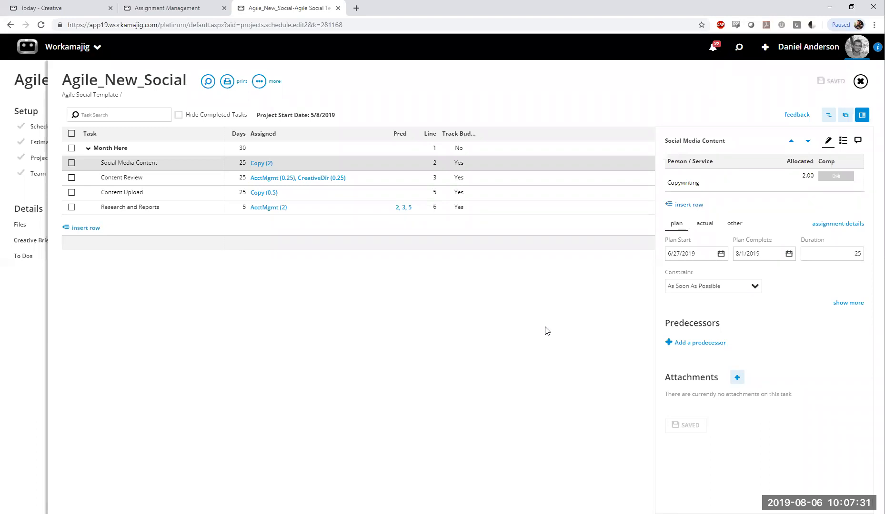
pyautogui.click(863, 254)
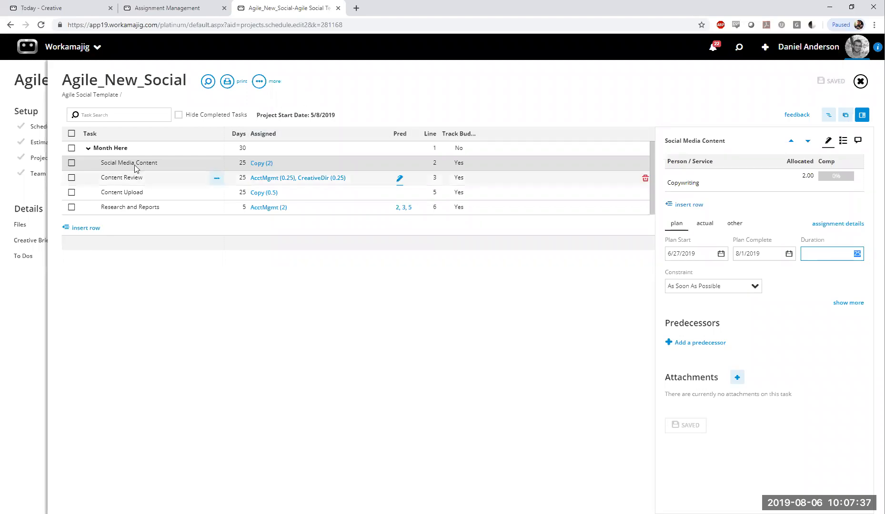
pyautogui.click(753, 340)
pyautogui.click(752, 287)
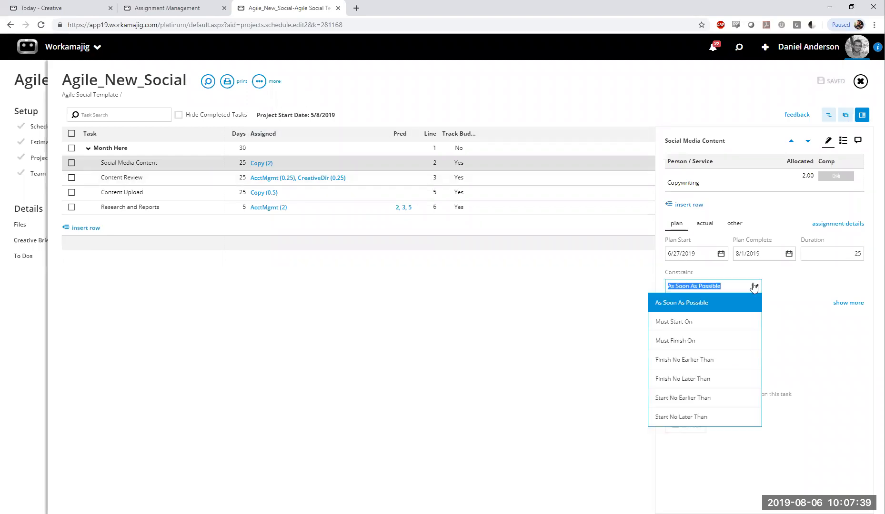
pyautogui.click(577, 318)
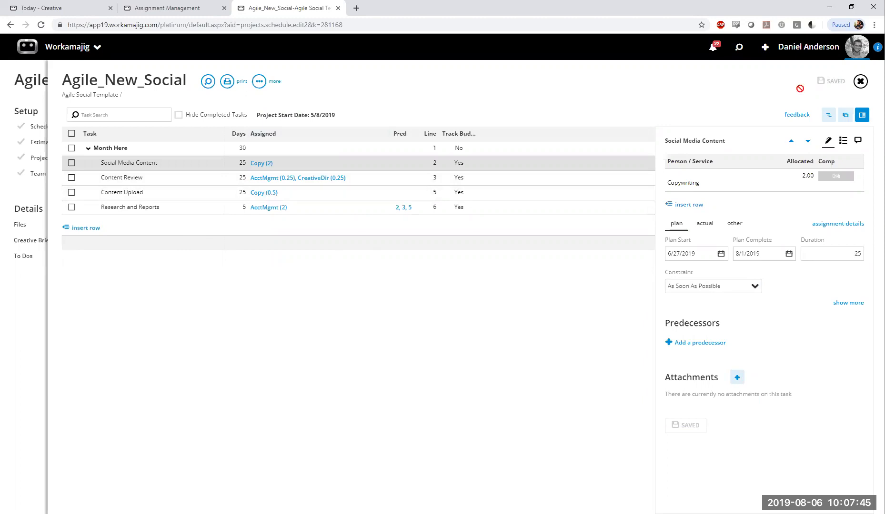
# Close and reopen the Agile_New_Social schedule and view the details of the Month Here summary task
pyautogui.click(862, 86)
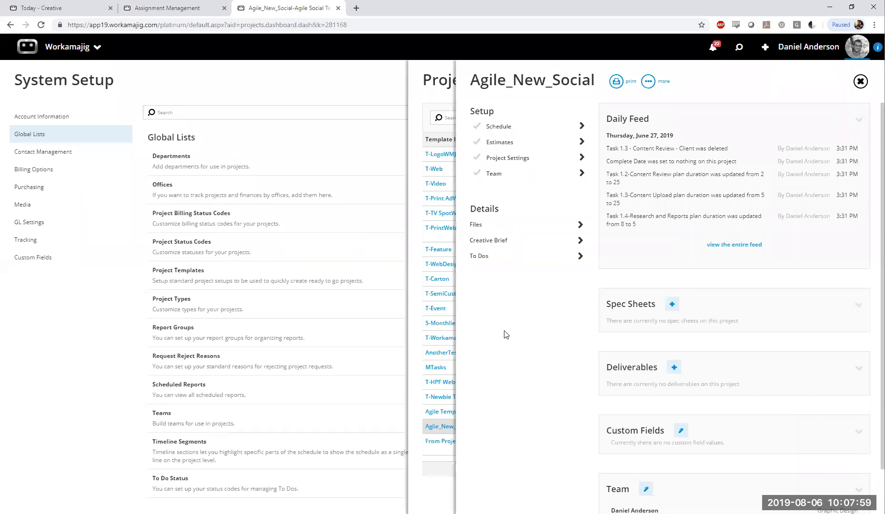
pyautogui.click(502, 128)
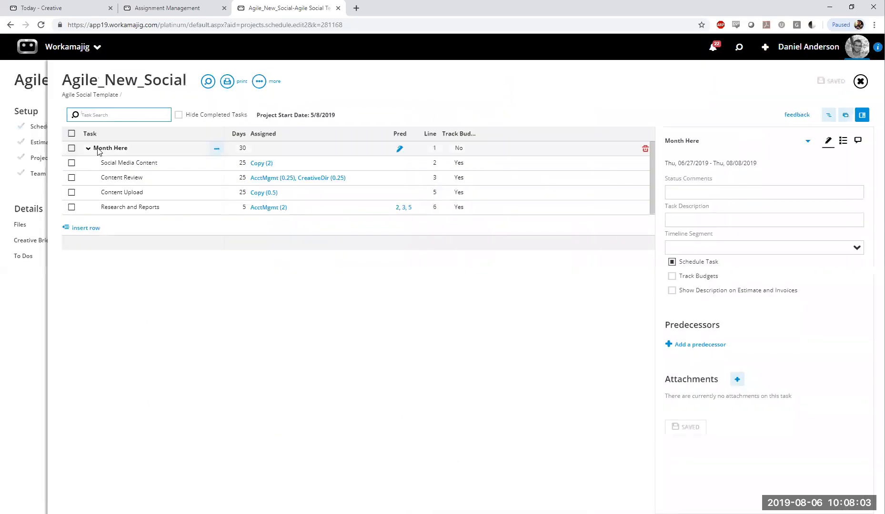
pyautogui.click(112, 150)
pyautogui.click(280, 338)
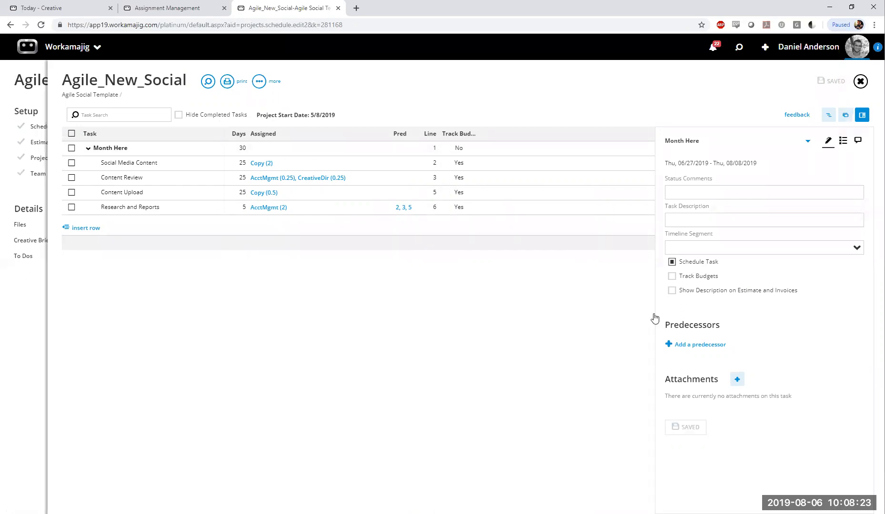
# Check the constraint setting of the Social Media Content task under Month Here
pyautogui.click(129, 163)
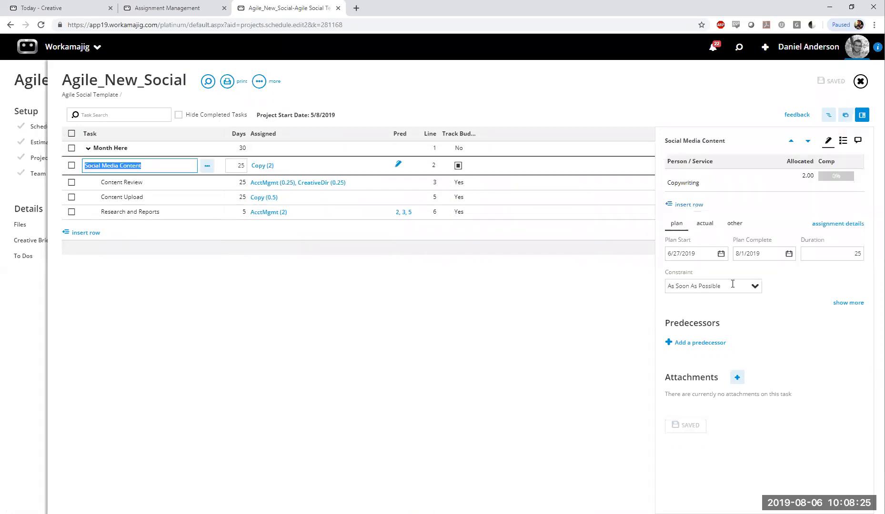
pyautogui.click(732, 284)
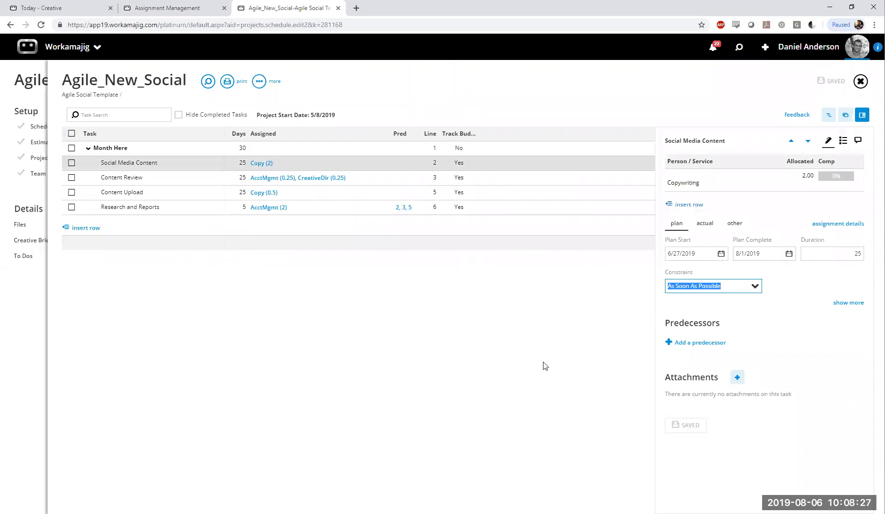
pyautogui.click(724, 441)
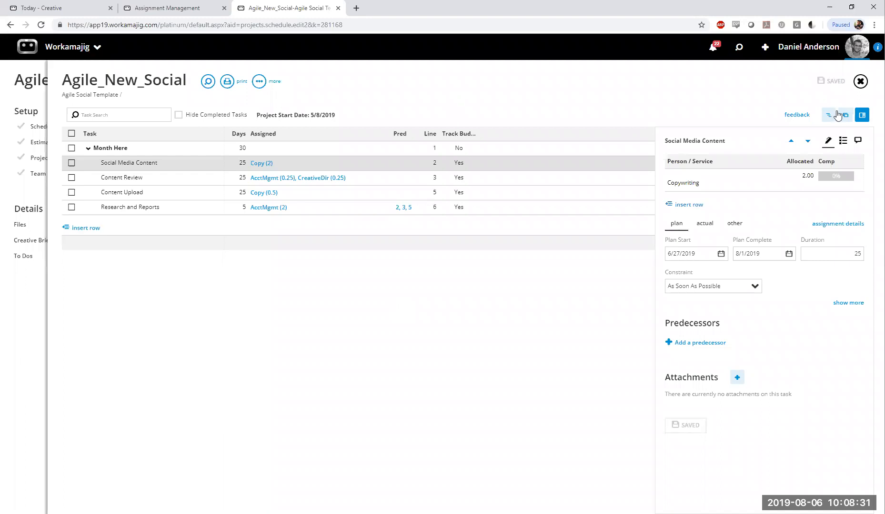
# Close the Agile_New_Social schedule, its template and the project templates list to return to System Setup
pyautogui.click(860, 83)
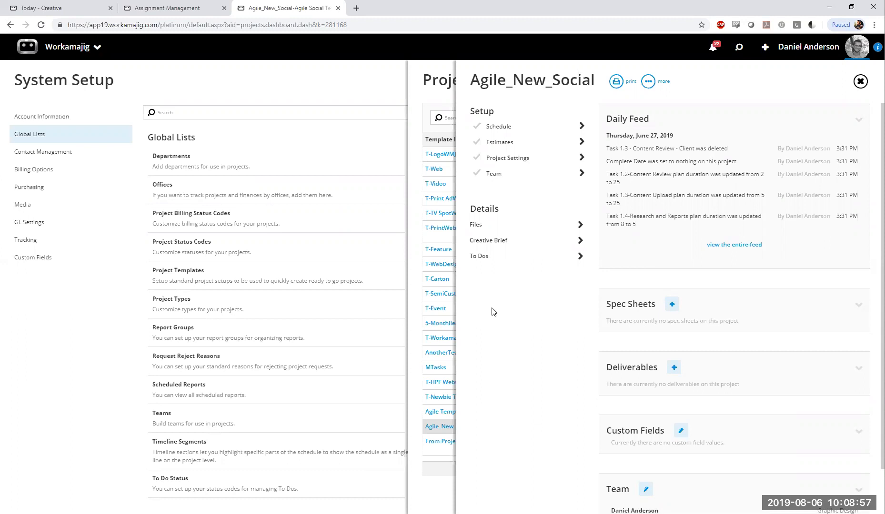
pyautogui.click(860, 82)
pyautogui.click(452, 90)
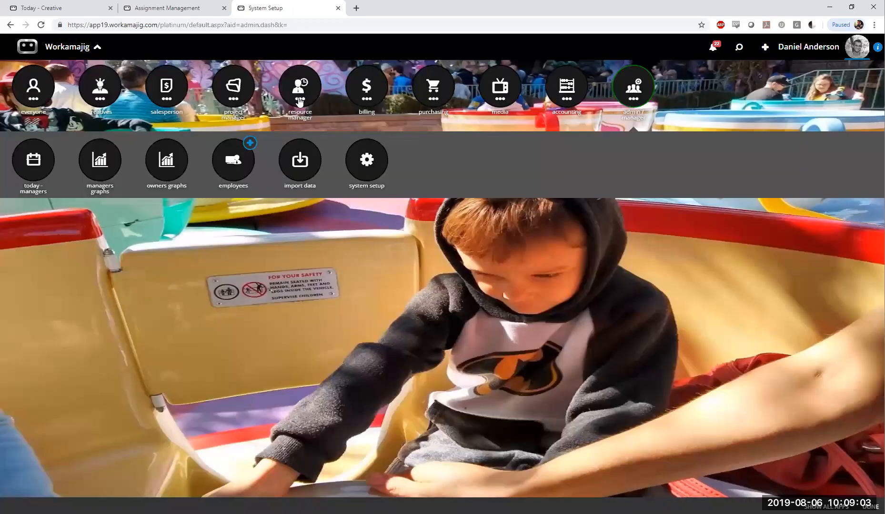
# Browse the resource manager apps and open Today - Creatives from the creatives apps
pyautogui.click(299, 96)
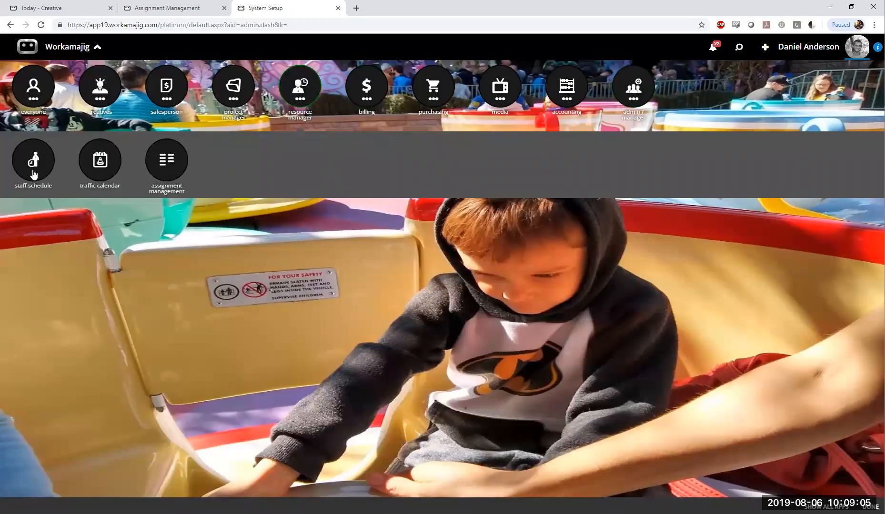
pyautogui.click(101, 101)
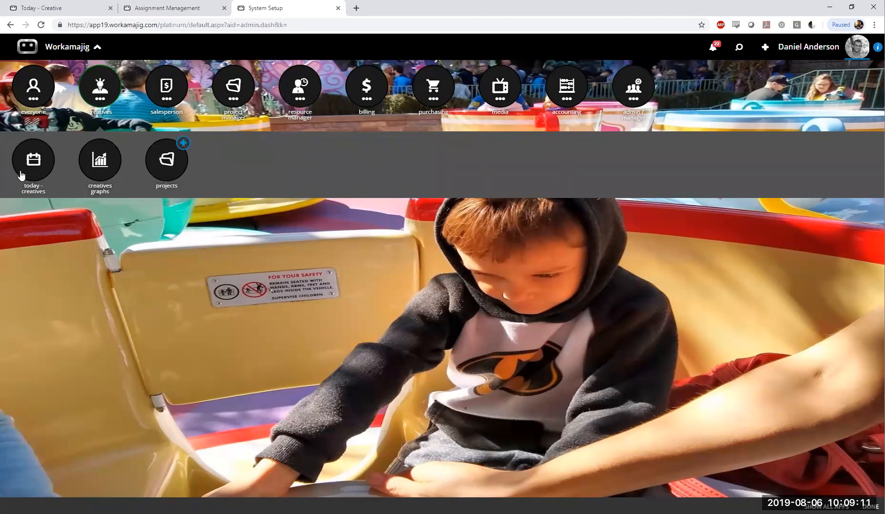
pyautogui.click(21, 175)
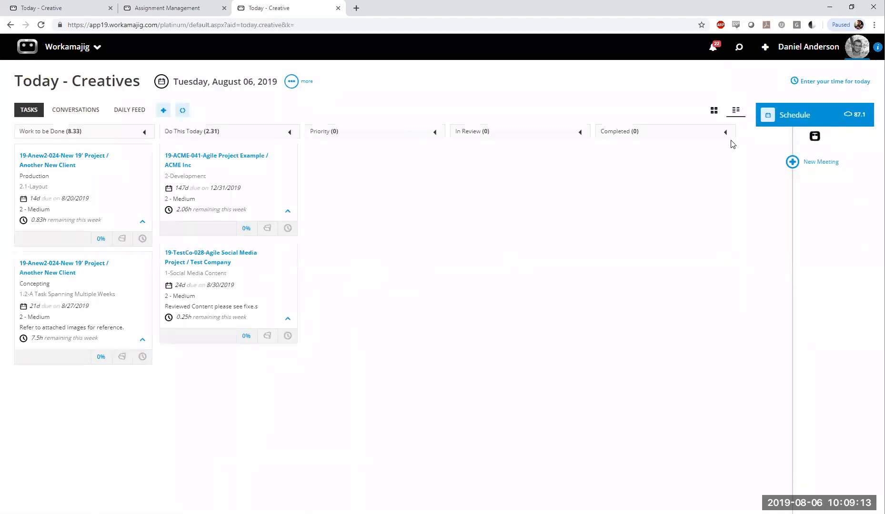
# Switch Today - Creatives to card view, save its display options as they are, and return to the tile view
pyautogui.click(713, 113)
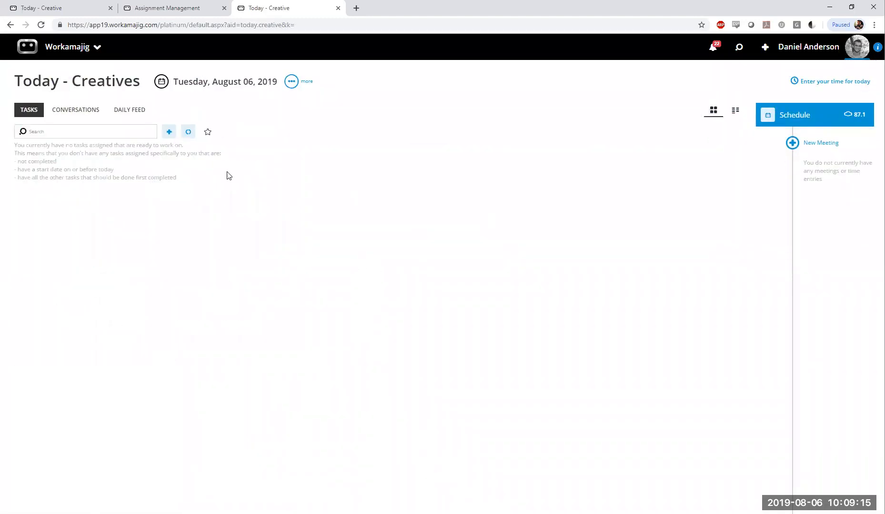
pyautogui.click(194, 136)
pyautogui.click(291, 82)
pyautogui.click(243, 105)
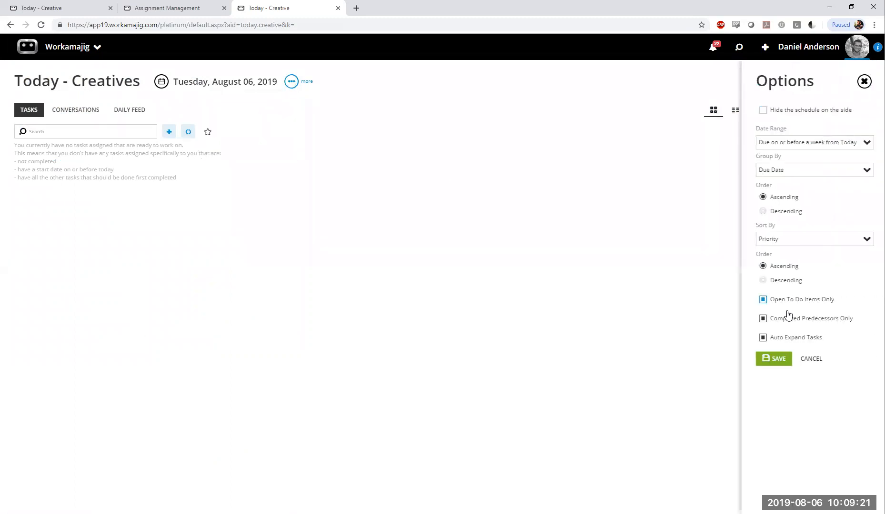
pyautogui.click(768, 361)
pyautogui.click(190, 135)
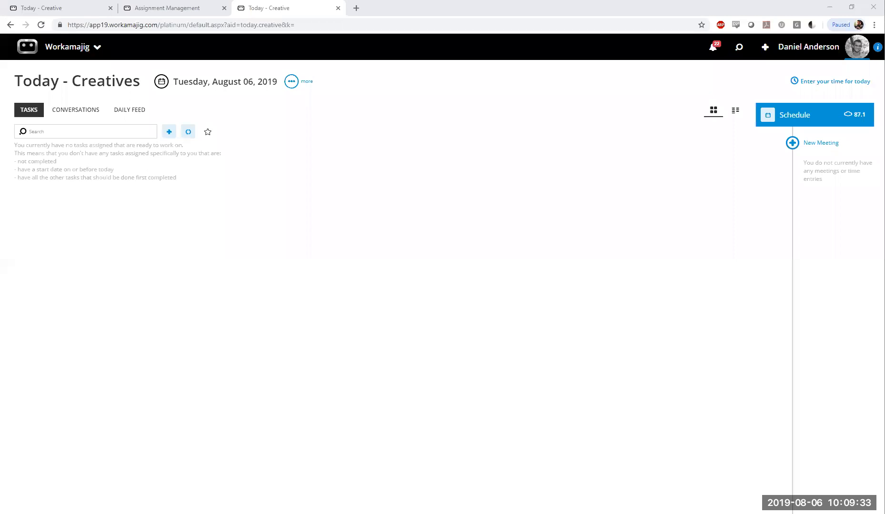
pyautogui.click(735, 111)
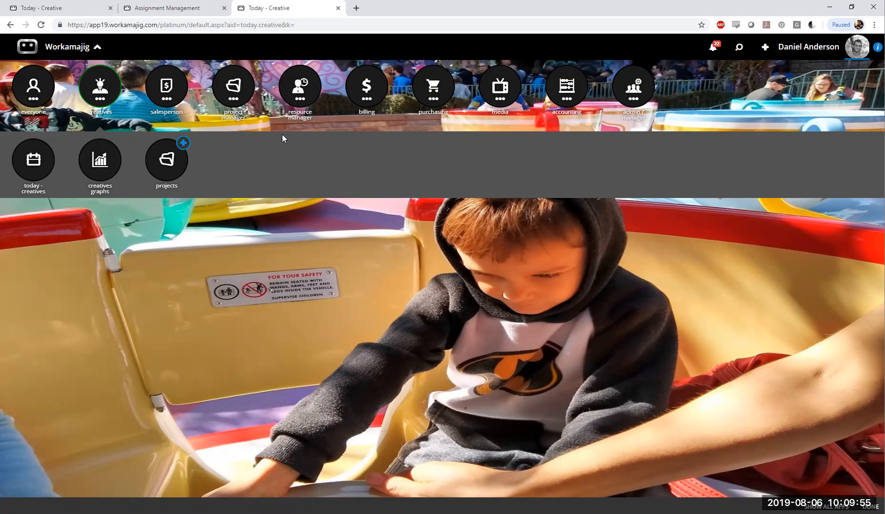
# Compare the tiles on Today - Creatives with the Scheduling board and show the resource manager apps
pyautogui.click(304, 94)
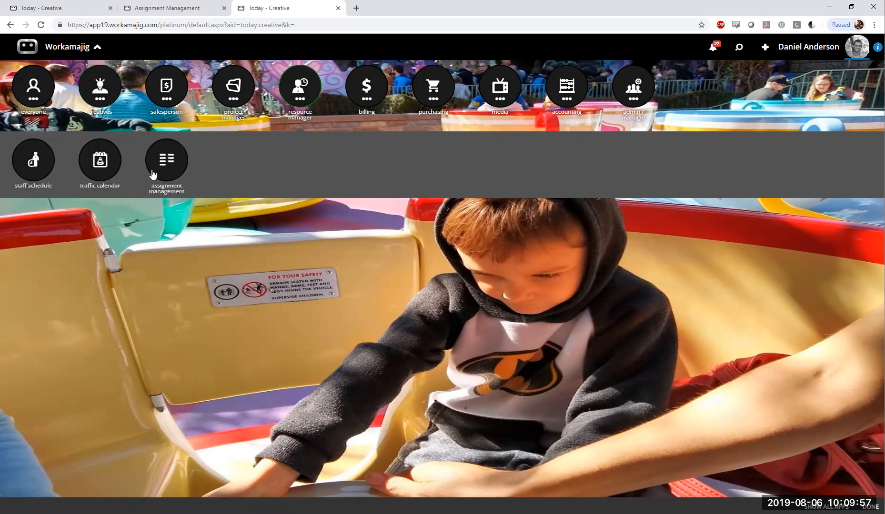
pyautogui.click(55, 11)
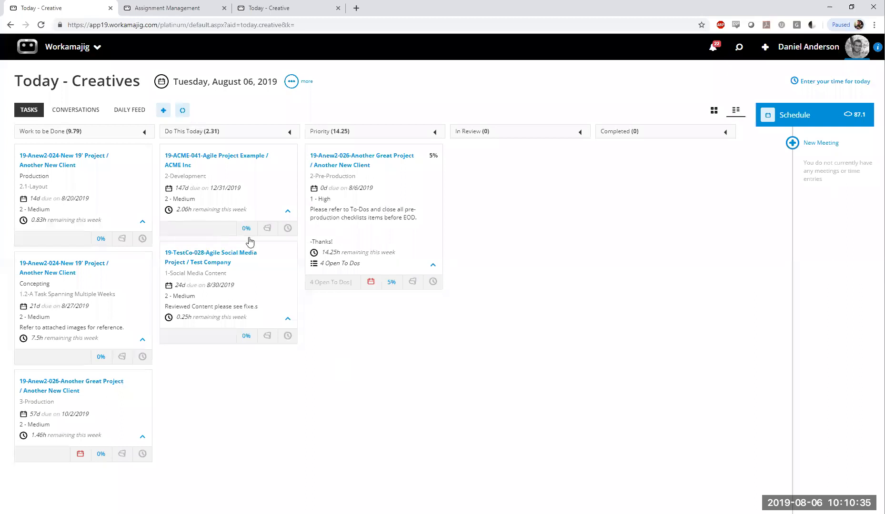
pyautogui.click(177, 9)
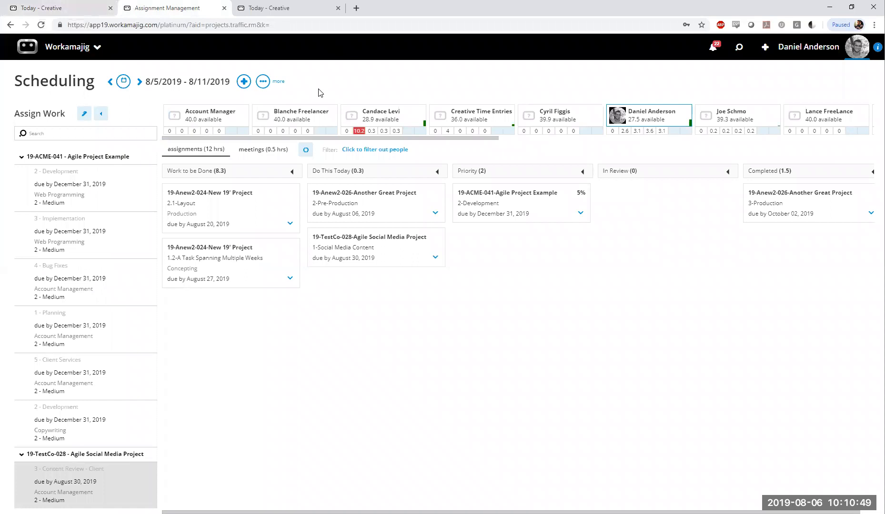
pyautogui.click(71, 47)
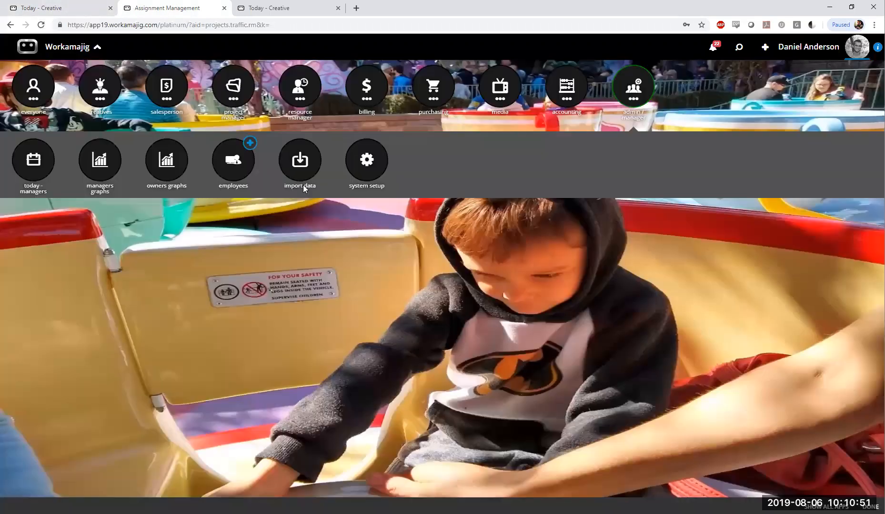
pyautogui.click(301, 87)
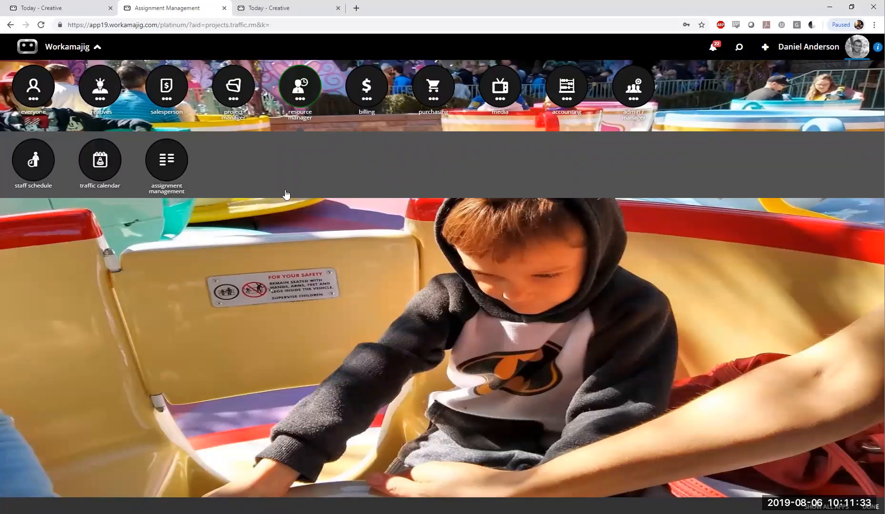
# Open System Setup in the third browser tab and load the Assignment Management board for all users
pyautogui.hotkey('ctrl', 'Tab')
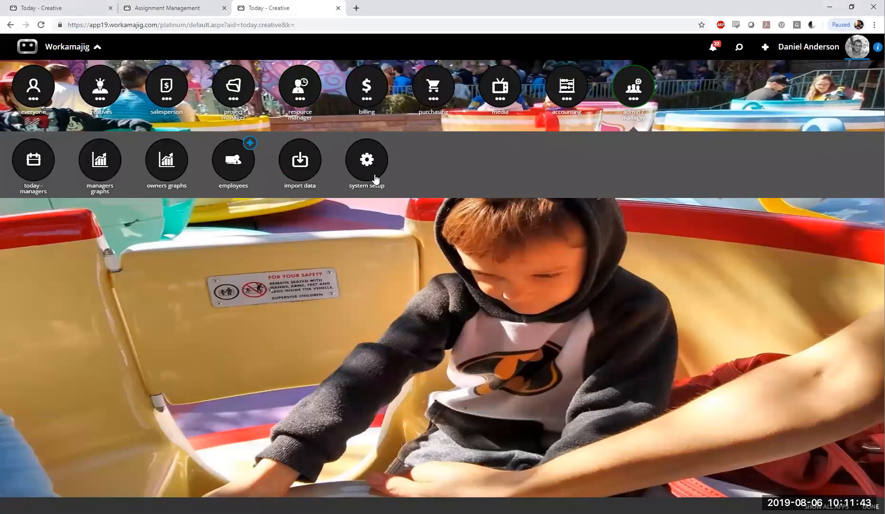
pyautogui.click(375, 179)
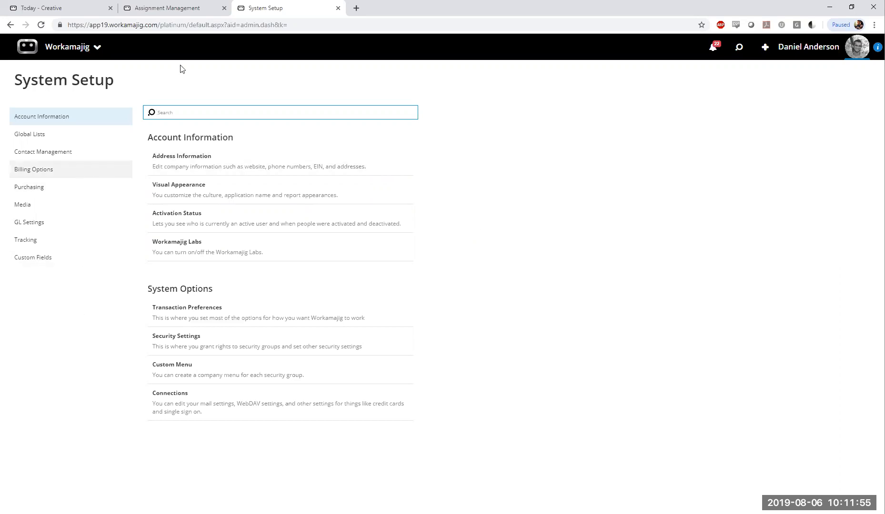
pyautogui.click(195, 7)
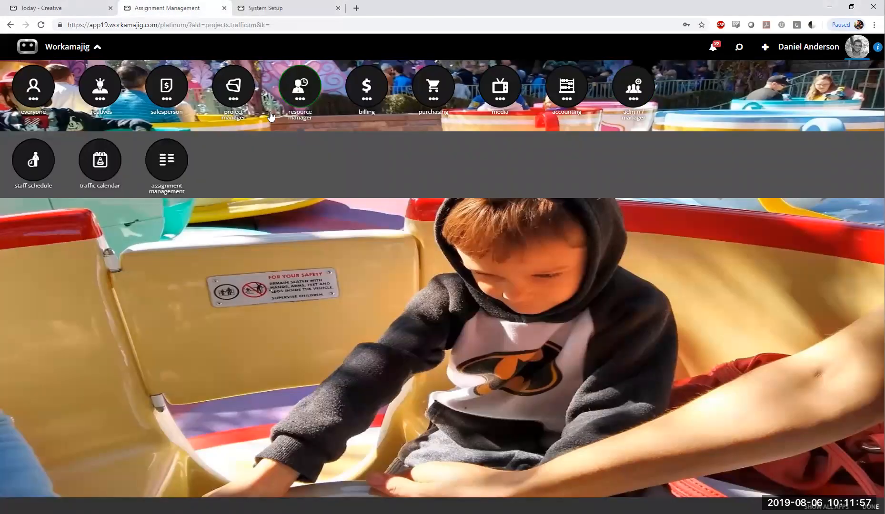
pyautogui.click(168, 162)
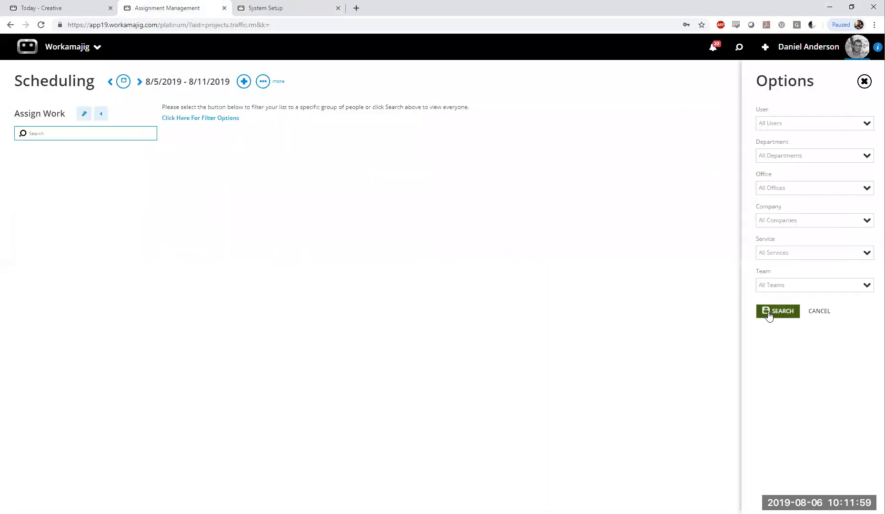
pyautogui.click(778, 311)
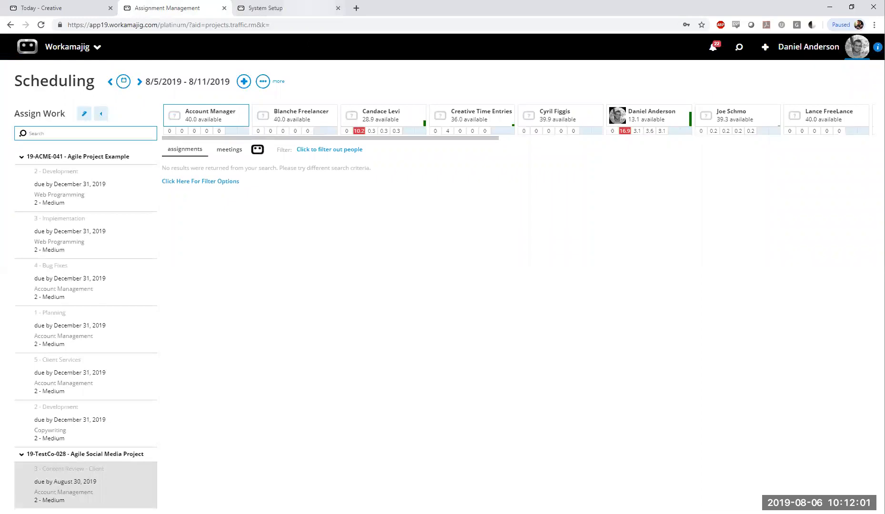
# Open Security Settings and search the Account Managers group's rights for "Assignment" to check the Traffic Assignment Management Screen right
pyautogui.click(301, 9)
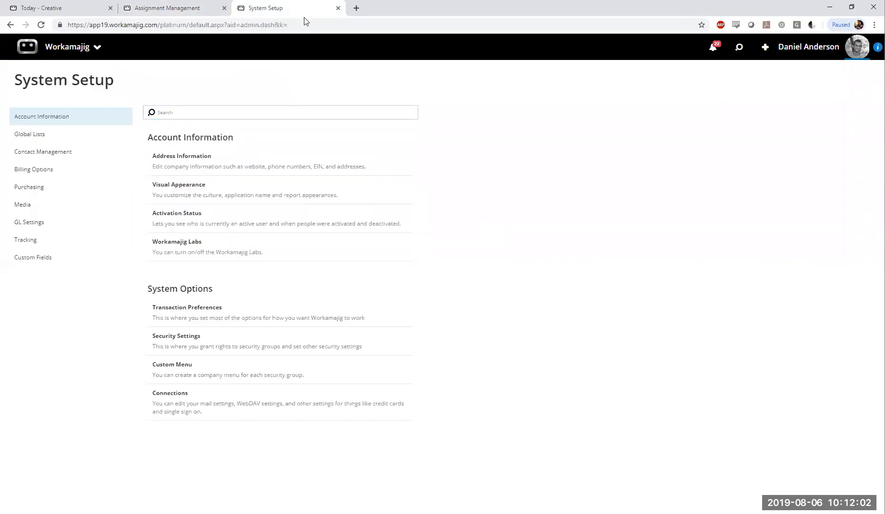
pyautogui.click(185, 346)
pyautogui.write('Assignmenrt')
pyautogui.press('BackSpace')
pyautogui.press('BackSpace')
pyautogui.write('t')
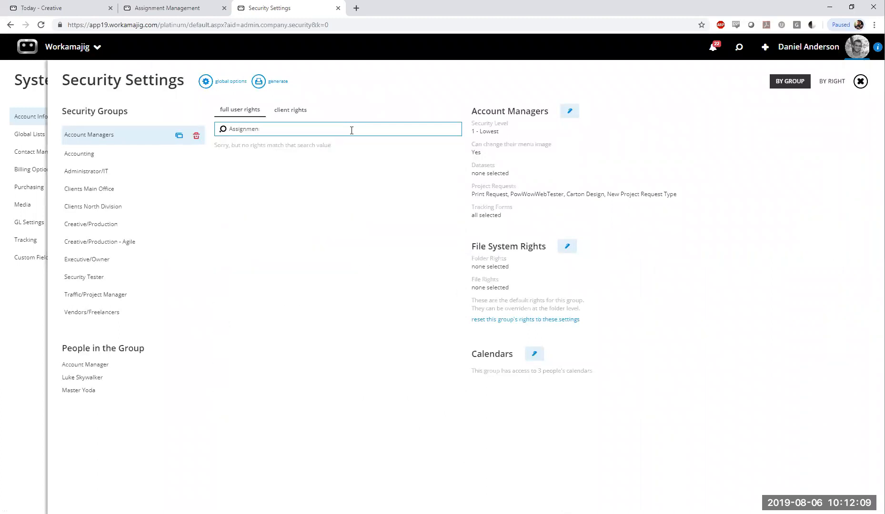
pyautogui.click(287, 202)
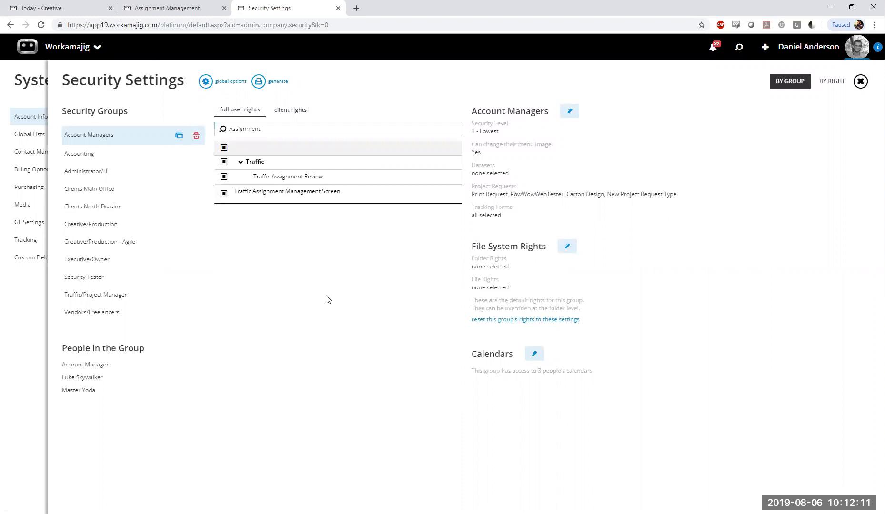
pyautogui.moveTo(339, 192); pyautogui.dragTo(238, 202)
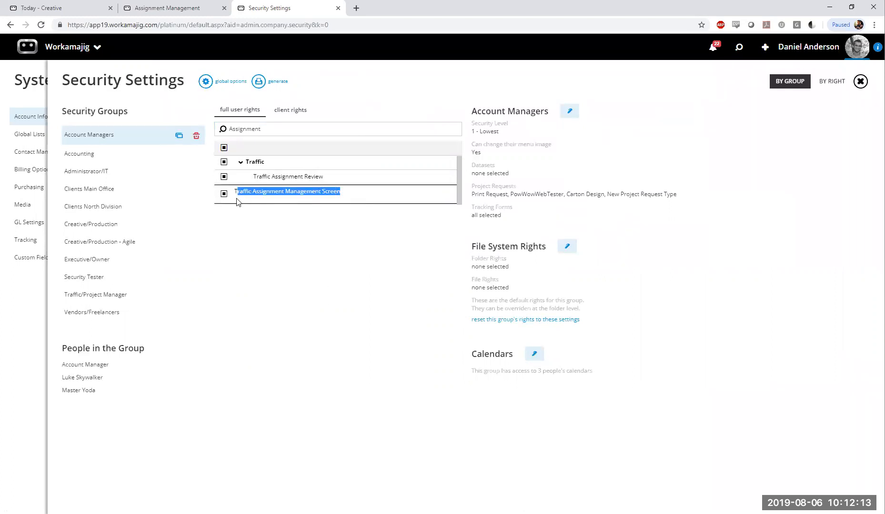
pyautogui.click(296, 329)
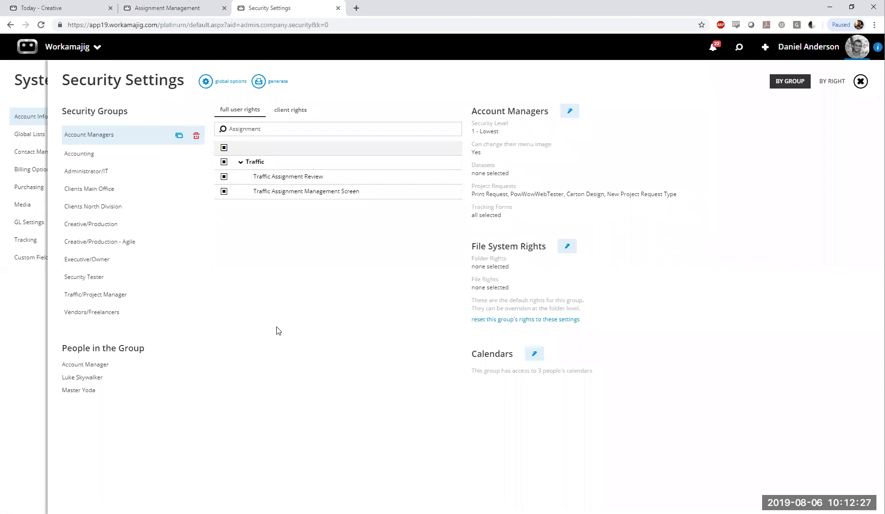
# Search the Traffic/Project Manager group's full user rights for "Assignment"
pyautogui.click(115, 293)
pyautogui.click(287, 128)
pyautogui.write('Assignment')
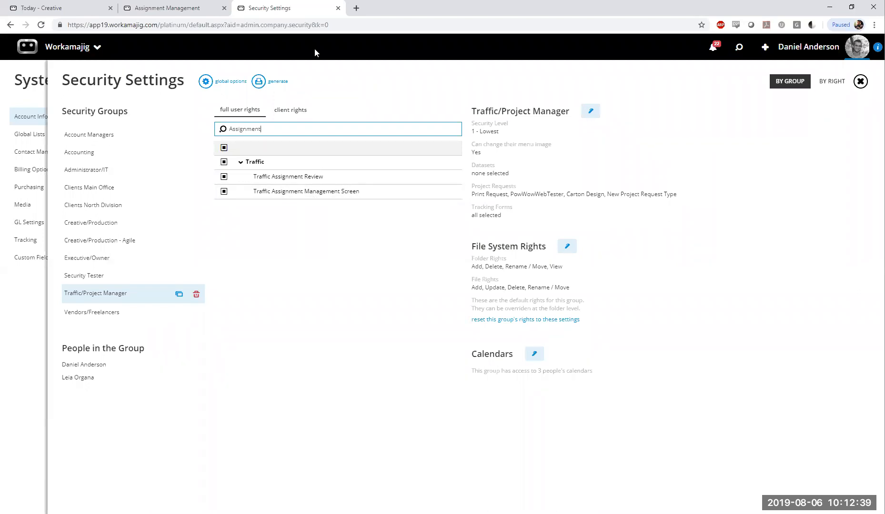
# Reload the Scheduling board for all users and view the signed-in user's assignments, including the Social Media Content card
pyautogui.click(185, 7)
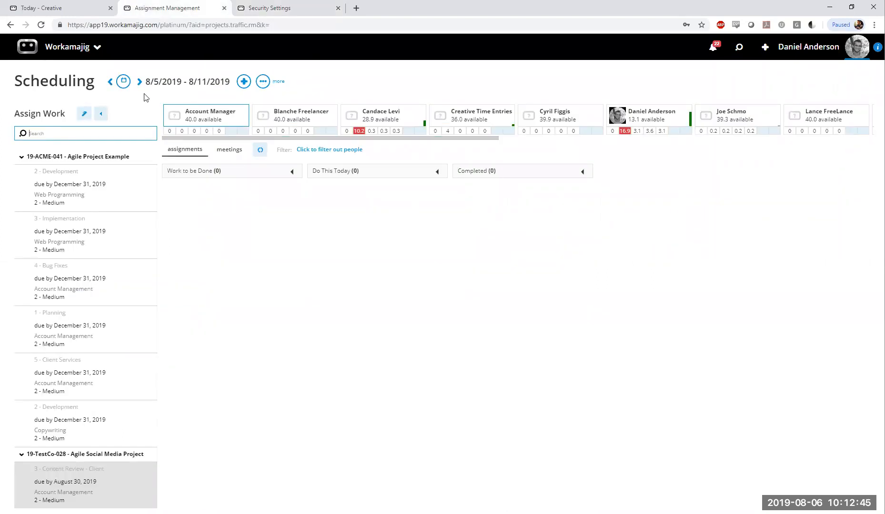
pyautogui.press('F5')
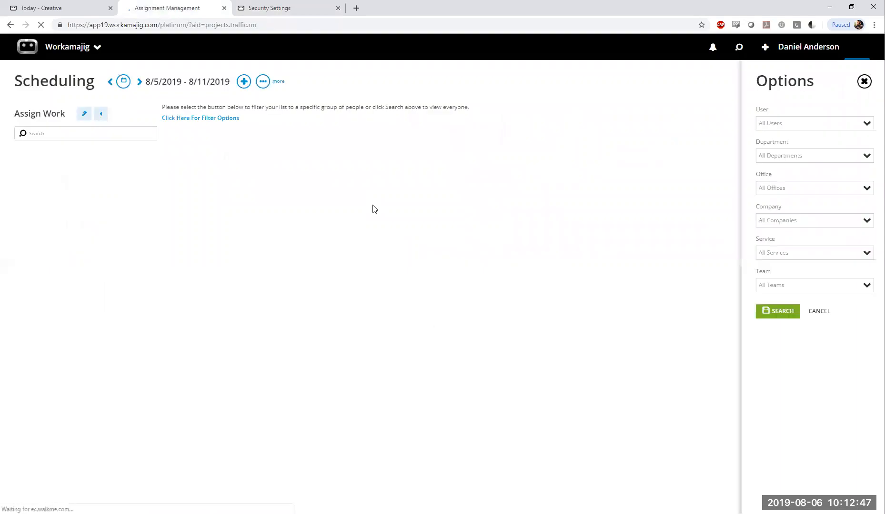
pyautogui.click(781, 311)
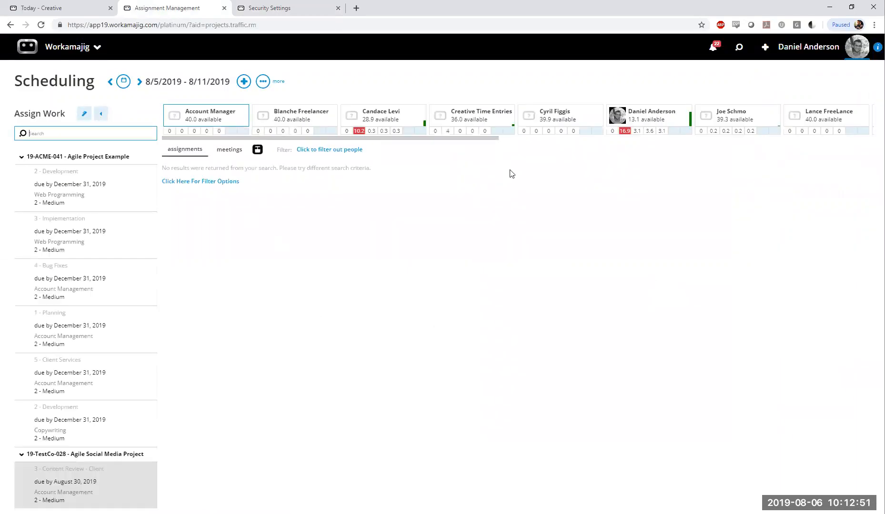
pyautogui.click(651, 115)
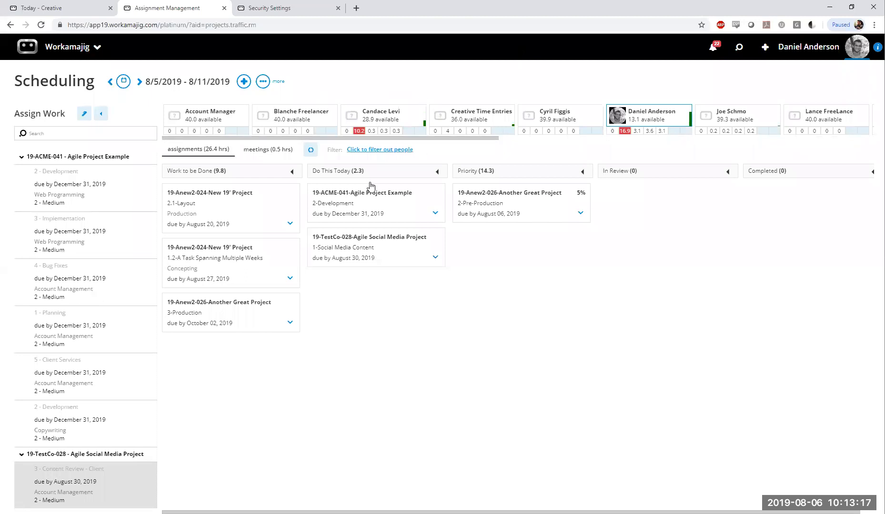
pyautogui.click(435, 258)
# Open the System Settings of Today - Creatives and examine the Company Defaults display options
pyautogui.click(32, 15)
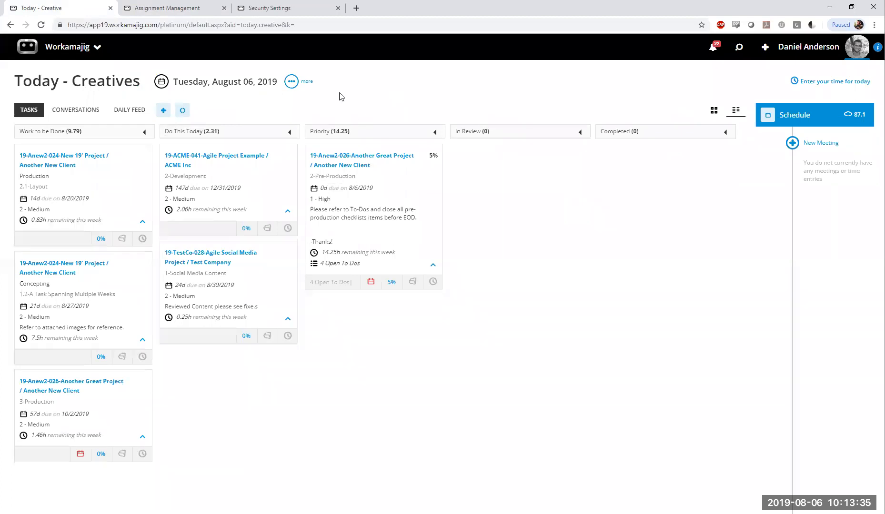
pyautogui.click(300, 83)
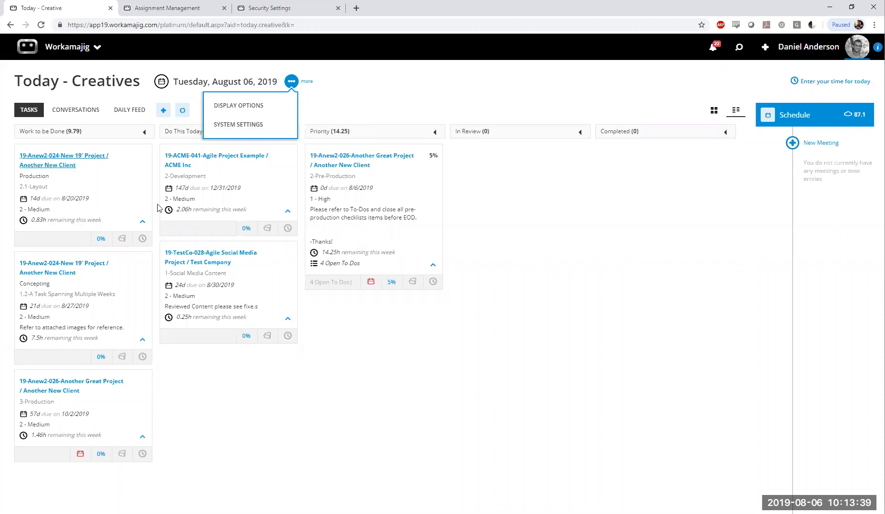
pyautogui.click(268, 126)
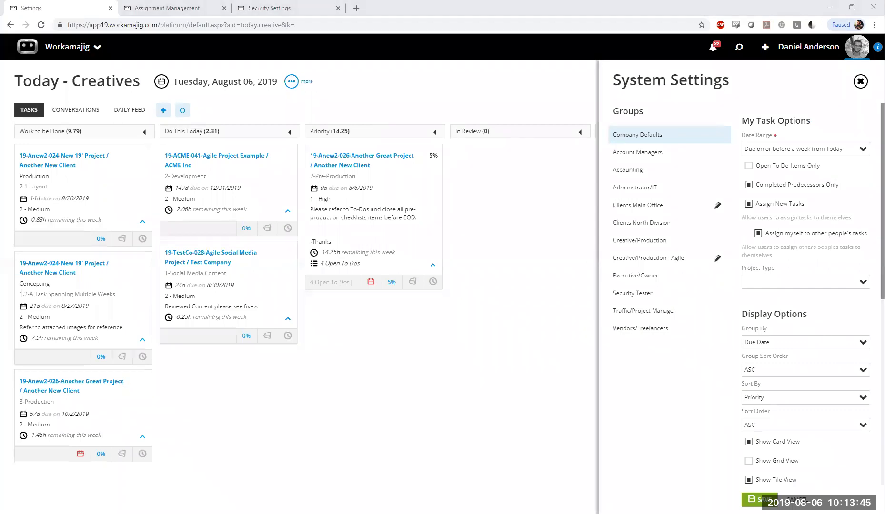
pyautogui.scroll(-4, 828, 296)
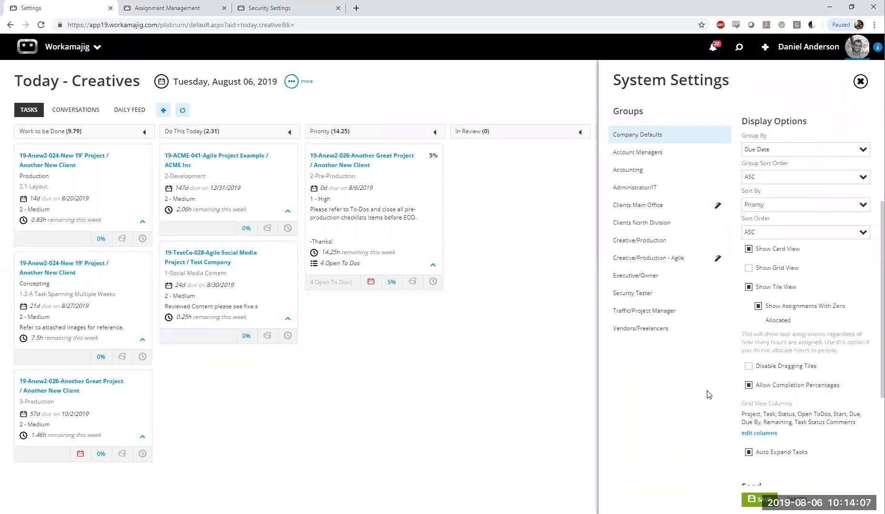
# Save the Company Defaults with Show Card View enabled, resetting users' display options, and return Today - Creatives to the tile view
pyautogui.click(765, 251)
pyautogui.click(762, 251)
pyautogui.click(757, 499)
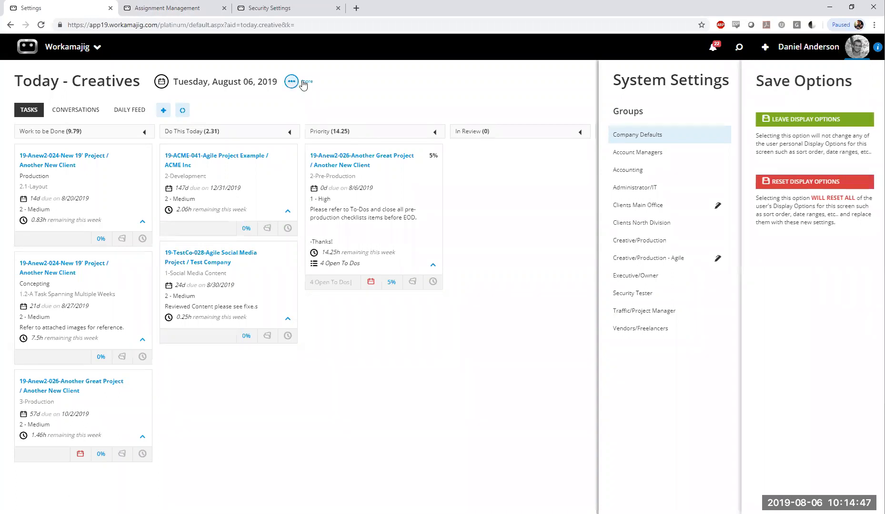
pyautogui.click(784, 183)
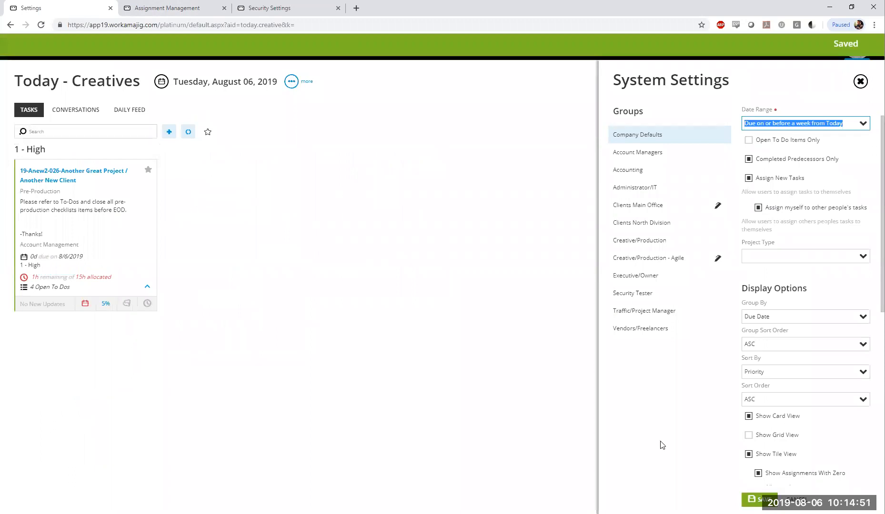
pyautogui.click(734, 112)
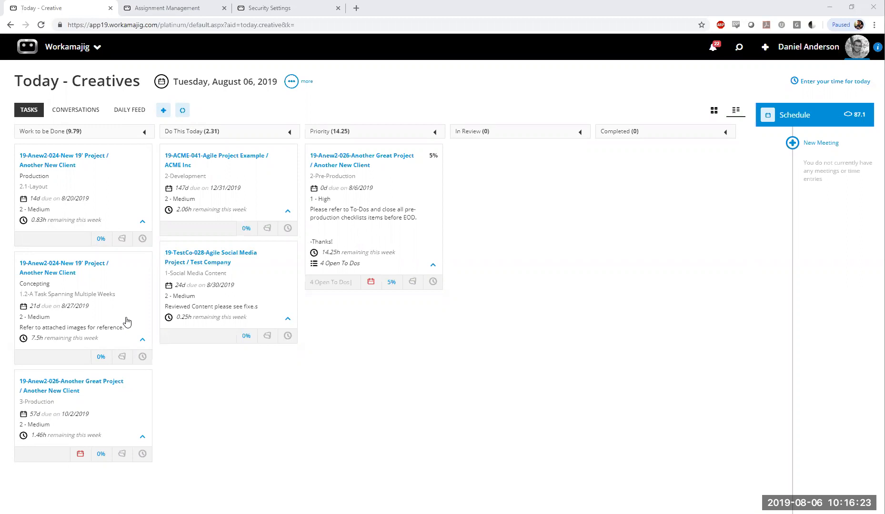
# Move the 1.2 task card to Do This Today and back, and move the 2-Pre-Production card from Priority to Do This Today
pyautogui.moveTo(126, 323); pyautogui.dragTo(283, 397)
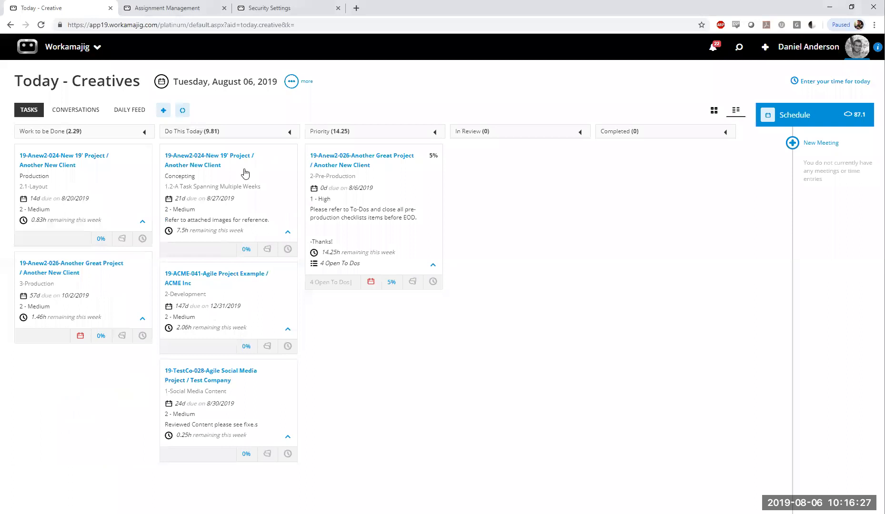
pyautogui.moveTo(273, 189); pyautogui.dragTo(135, 191)
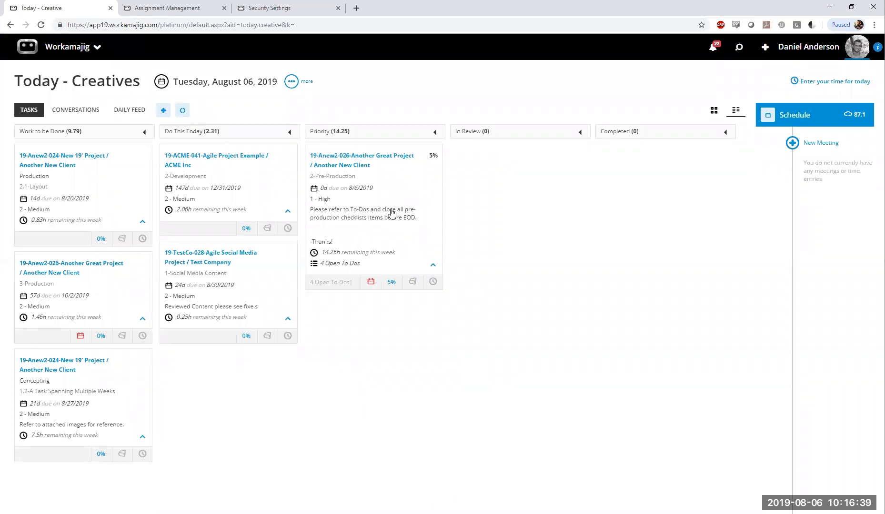
pyautogui.moveTo(391, 215); pyautogui.dragTo(247, 257)
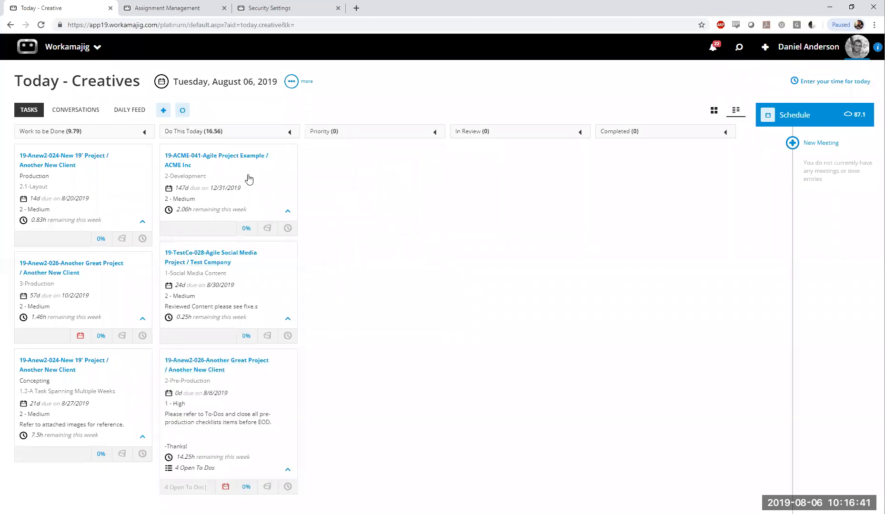
pyautogui.click(147, 7)
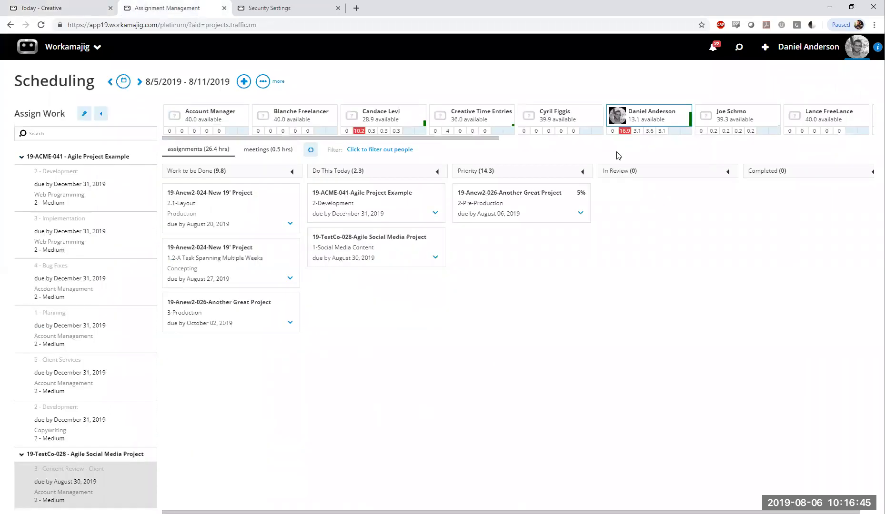
# Refresh the signed-in user's assignments and reopen Assignment Management for all users, showing that person's cards again
pyautogui.click(311, 149)
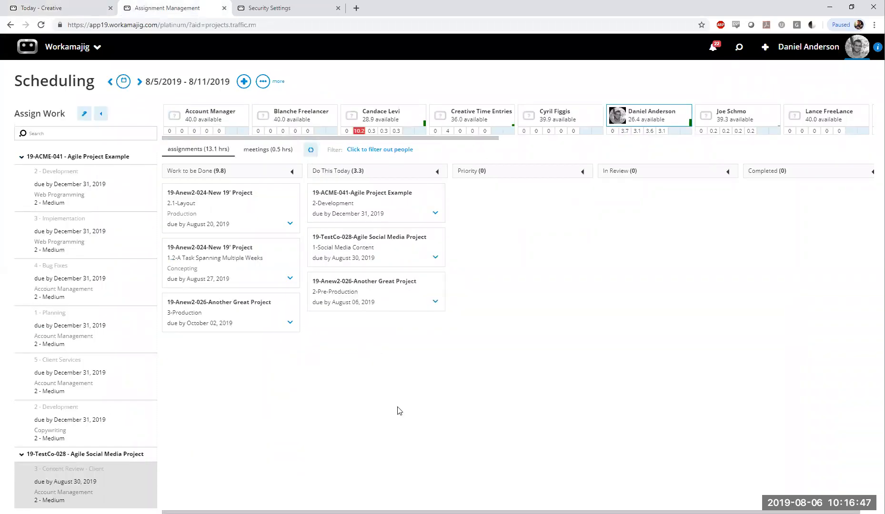
pyautogui.moveTo(373, 342)
pyautogui.click(56, 47)
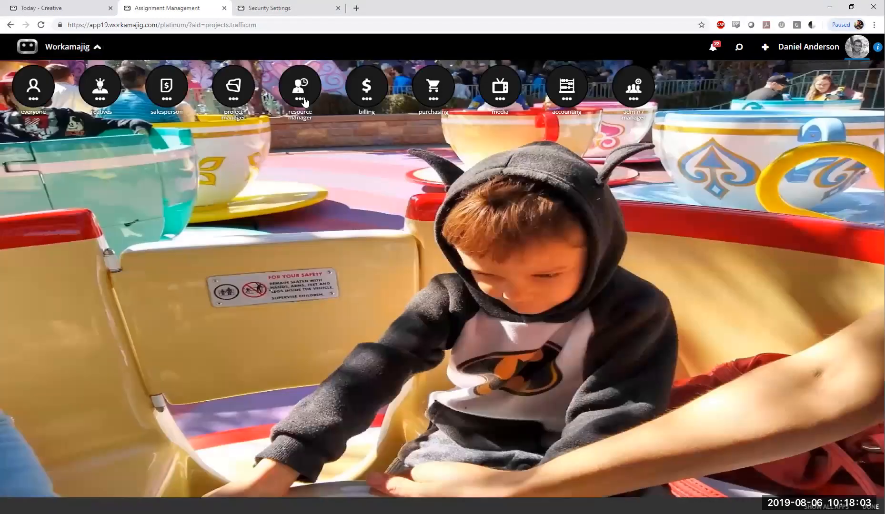
pyautogui.click(297, 95)
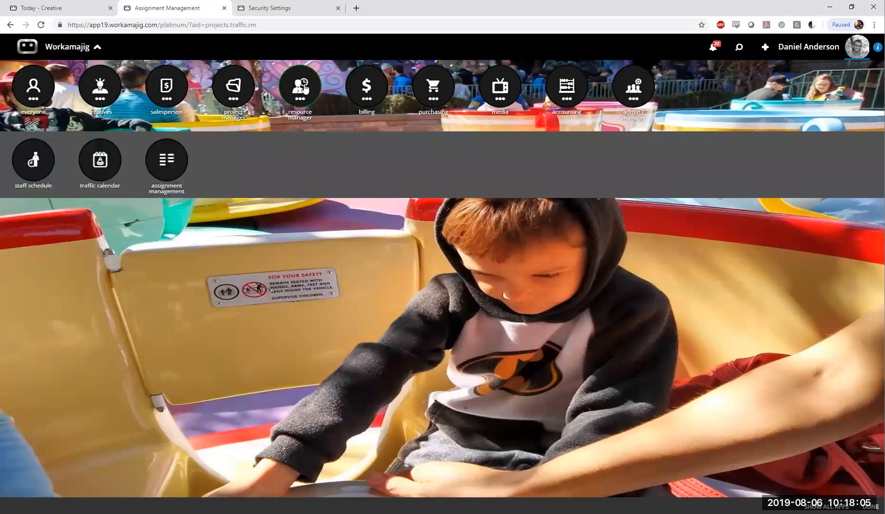
pyautogui.click(169, 171)
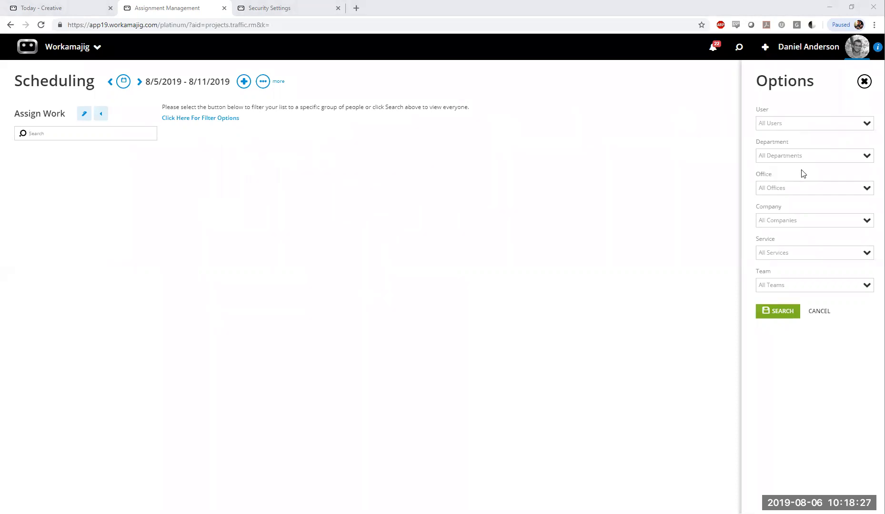
pyautogui.click(789, 257)
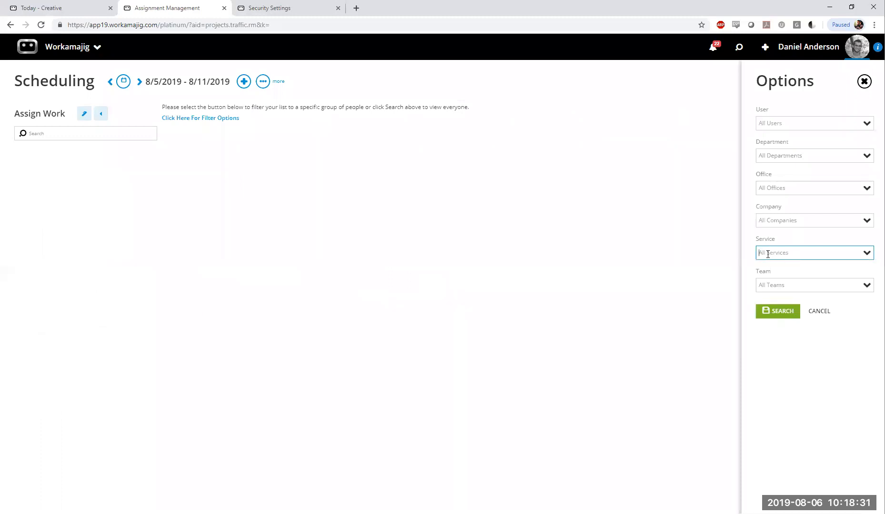
pyautogui.click(779, 313)
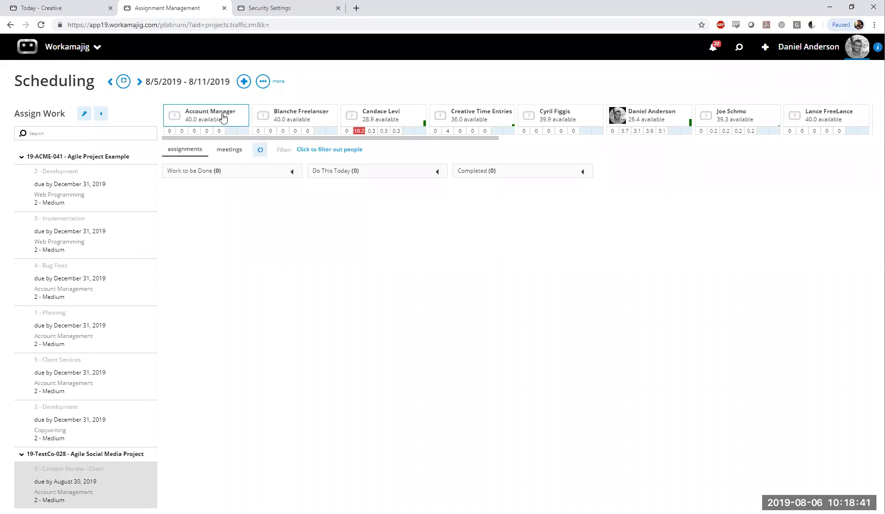
pyautogui.click(653, 115)
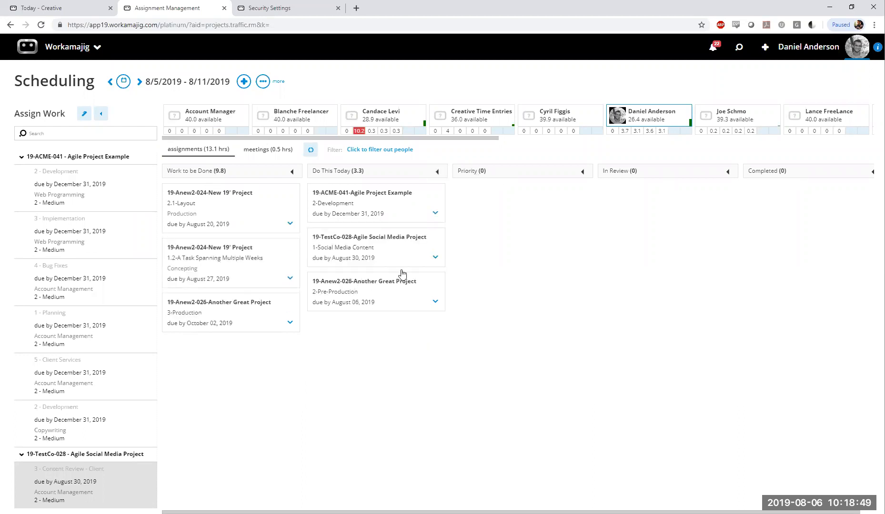
# Highlight the signed-in user's tasks scheduled on individual days of the 8/5/2019 - 8/11/2019 week, ending on Tuesday
pyautogui.moveTo(232, 361)
pyautogui.click(612, 133)
pyautogui.click(624, 133)
pyautogui.click(638, 133)
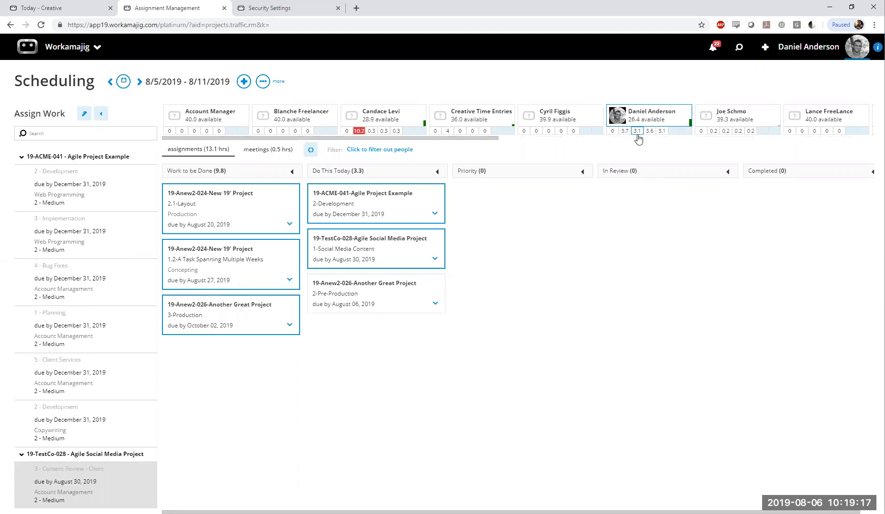
pyautogui.click(624, 131)
pyautogui.moveTo(388, 265)
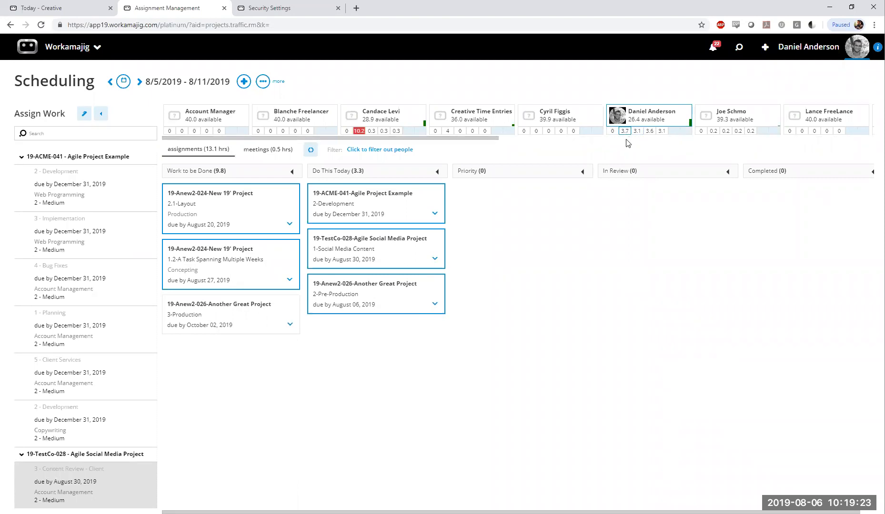
pyautogui.moveTo(391, 192)
# Show the assignments of the team member overbooked on Tuesday, highlight that day's tasks and examine each card's weekly hours
pyautogui.click(385, 119)
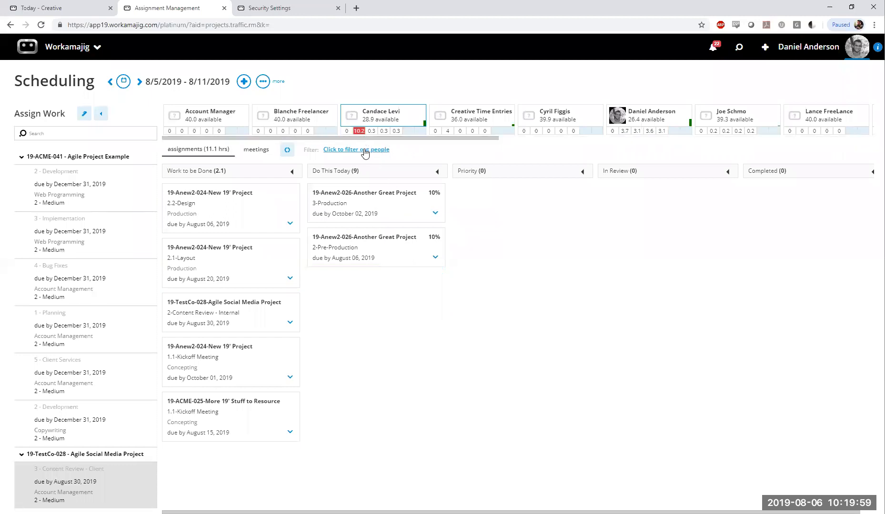
pyautogui.click(359, 132)
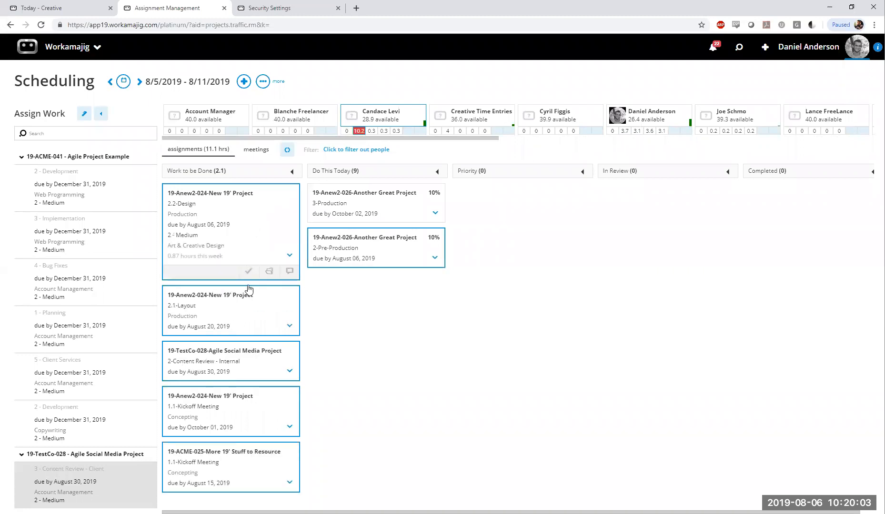
pyautogui.moveTo(194, 280)
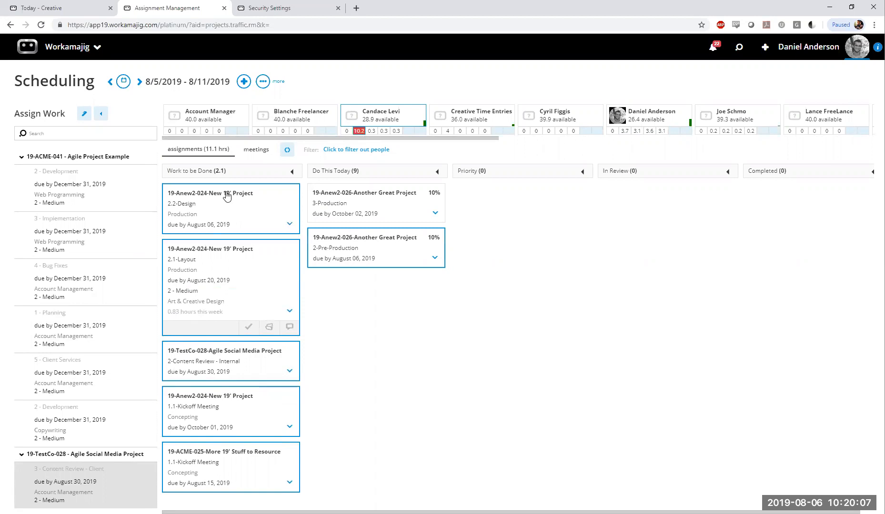
pyautogui.moveTo(225, 381)
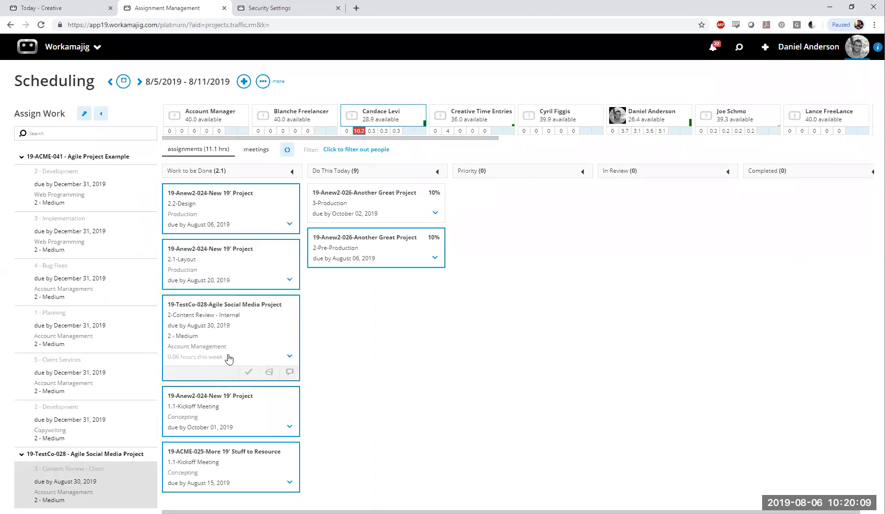
pyautogui.moveTo(357, 262)
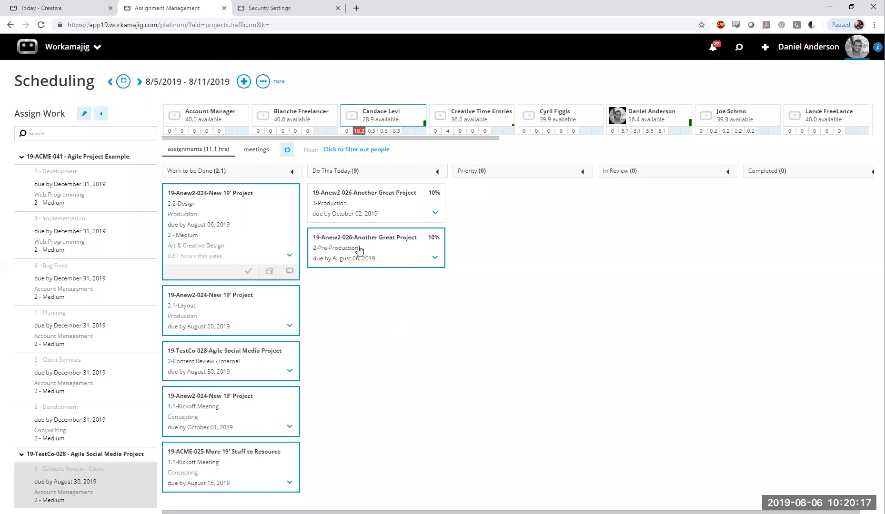
pyautogui.moveTo(251, 219)
# Move the overbooked team member's 2.2-Design card to Priority and reassign it to the signed-in user
pyautogui.moveTo(229, 211); pyautogui.dragTo(543, 184)
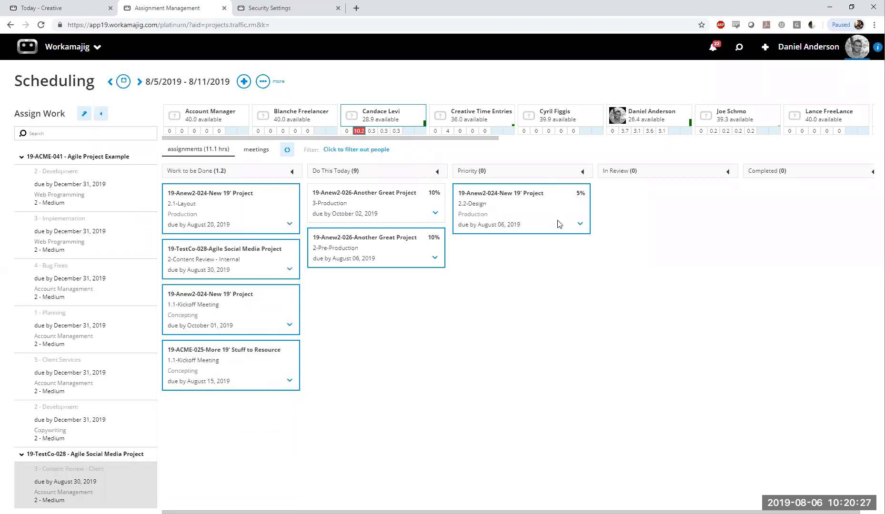
pyautogui.moveTo(534, 207)
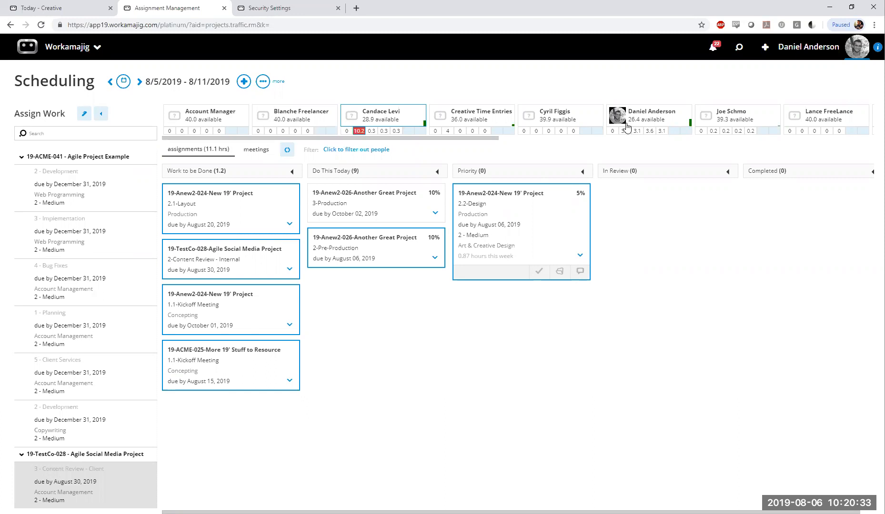
pyautogui.moveTo(494, 210); pyautogui.dragTo(390, 119)
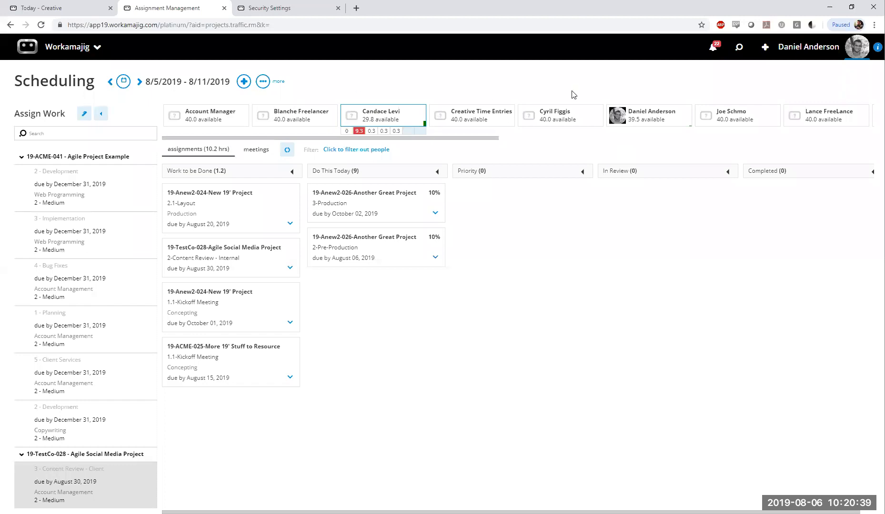
# Reload the Scheduling board for all users and highlight the signed-in user's Tuesday tasks, including the reassigned 2.2-Design card
pyautogui.press('F5')
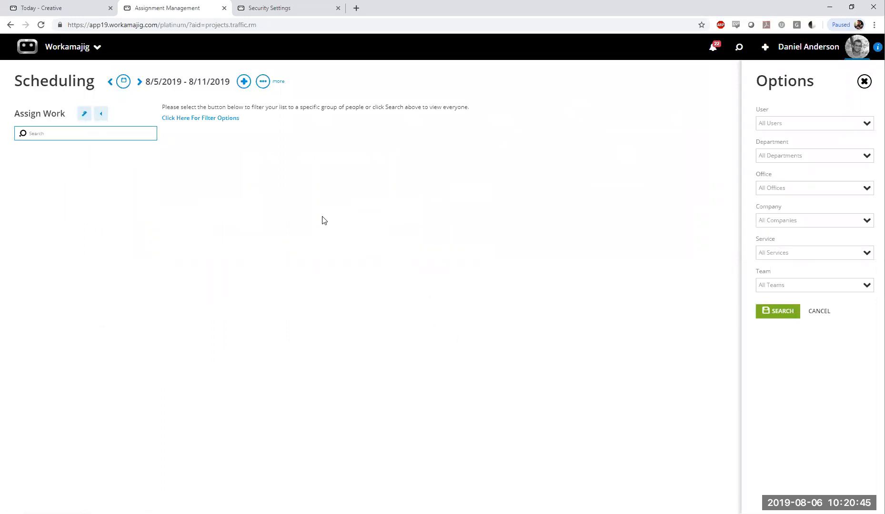
pyautogui.click(794, 314)
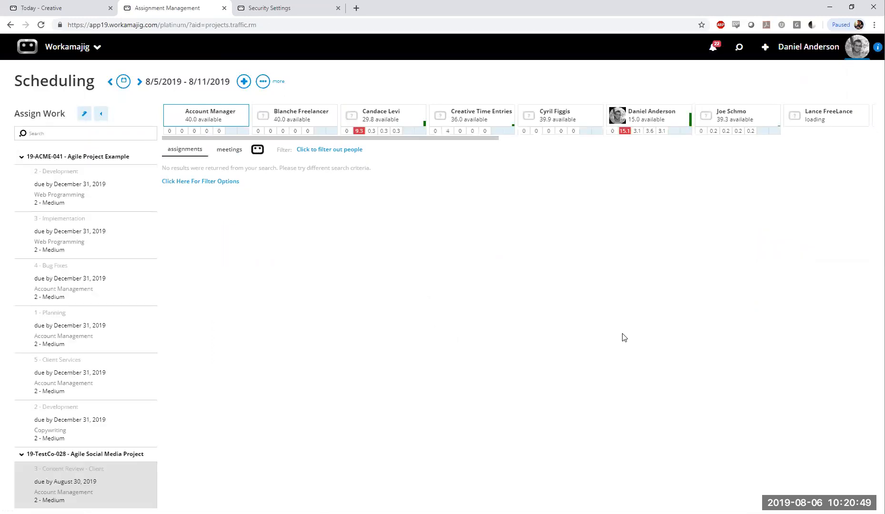
pyautogui.click(648, 118)
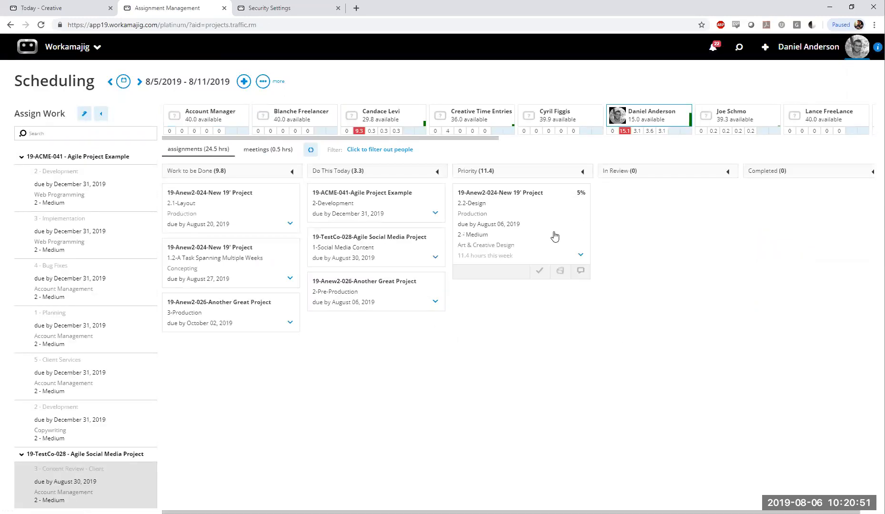
pyautogui.click(629, 131)
pyautogui.moveTo(512, 276)
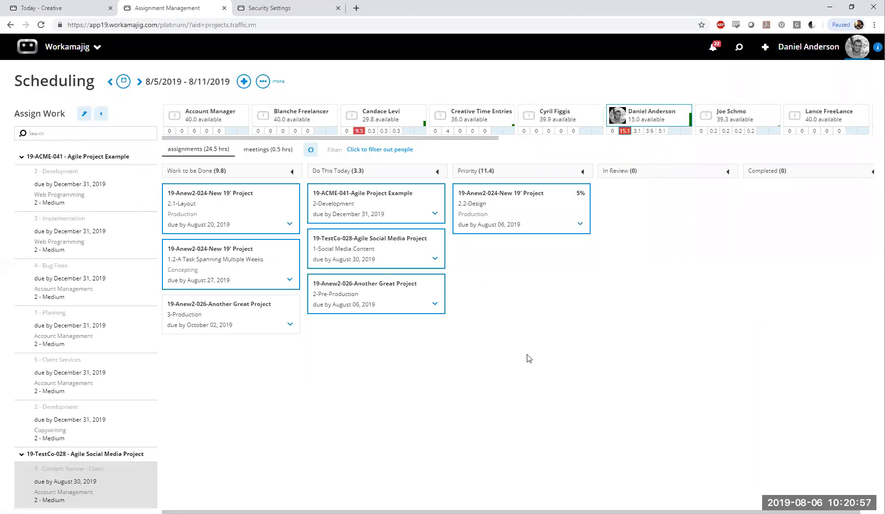
# Move the 2.2-Design card from Priority and all three Do This Today cards to Work to be Done
pyautogui.moveTo(528, 212)
pyautogui.moveTo(528, 212); pyautogui.dragTo(238, 364)
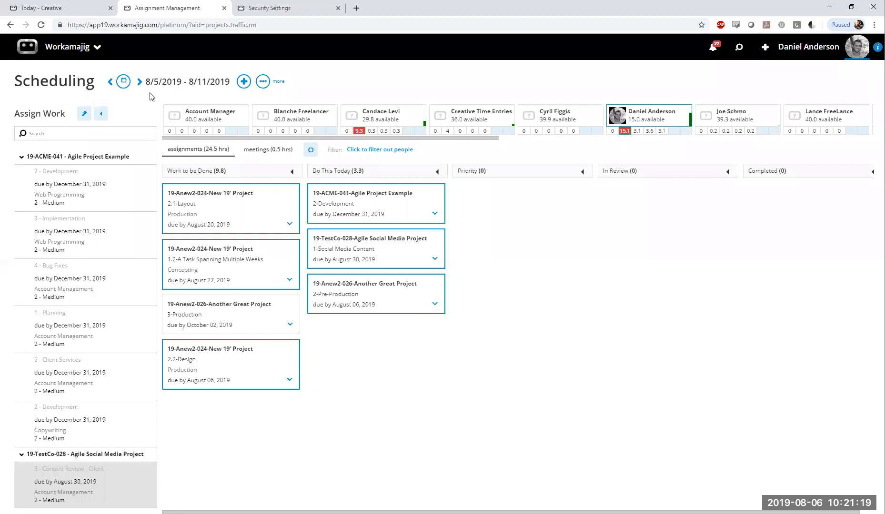
pyautogui.moveTo(145, 82); pyautogui.dragTo(234, 82)
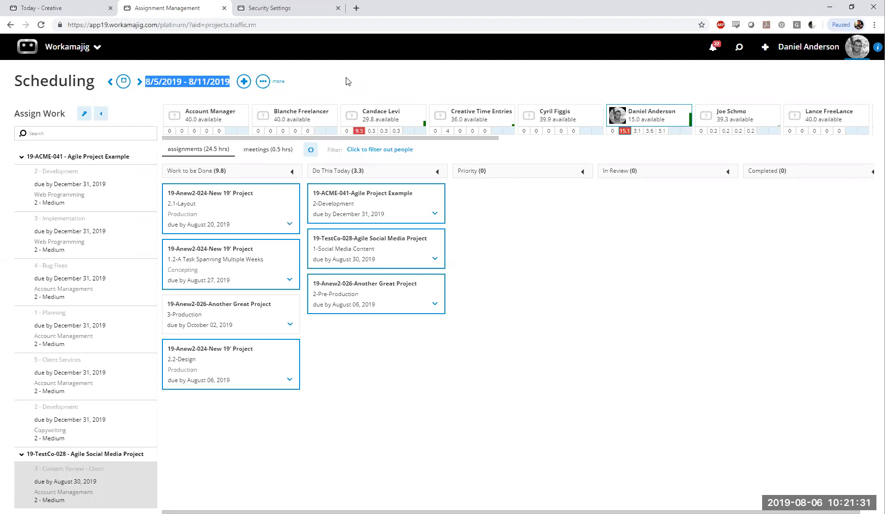
pyautogui.click(348, 81)
pyautogui.click(290, 280)
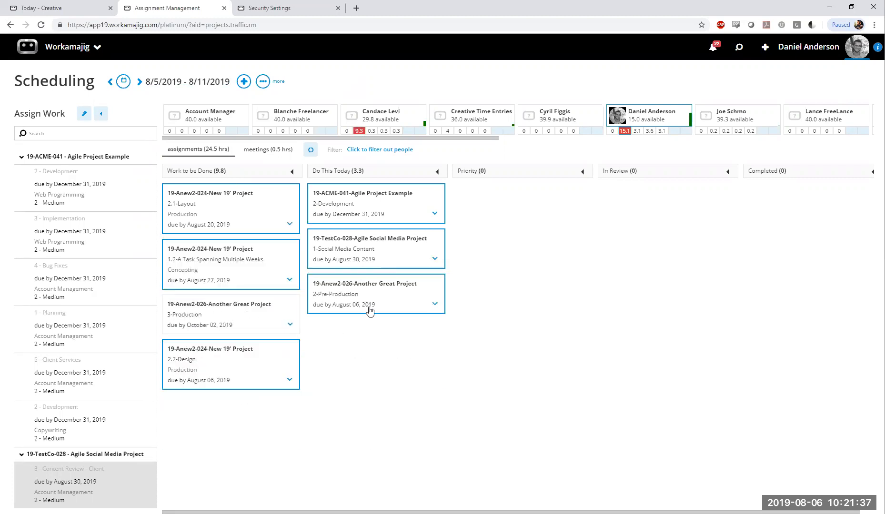
pyautogui.moveTo(375, 299)
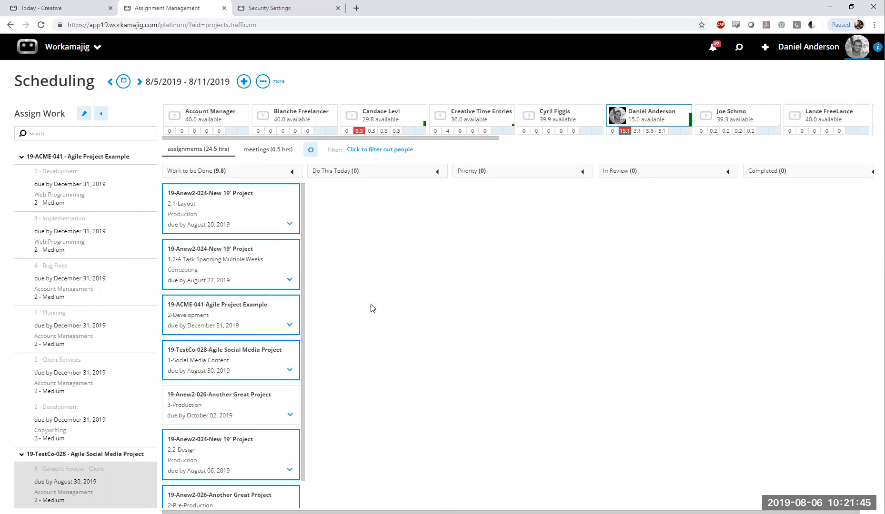
# Review the people filter options, including the Service filter, and close them without searching
pyautogui.click(397, 151)
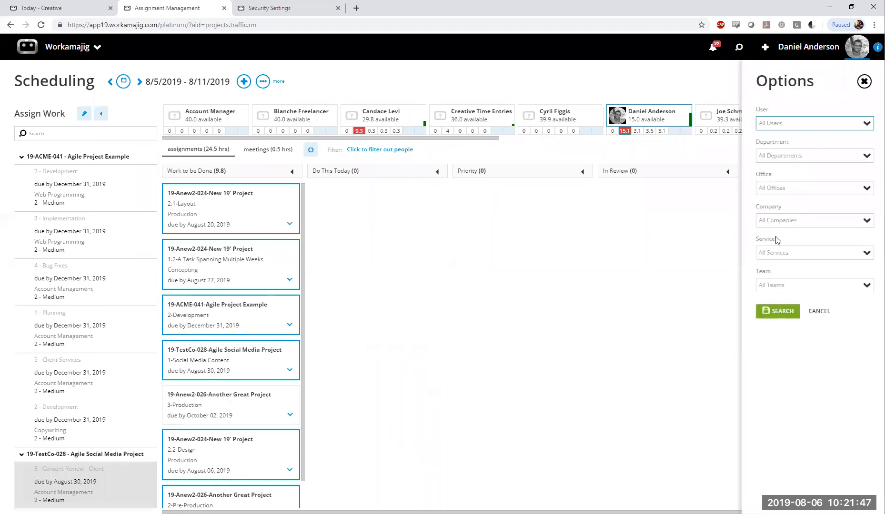
pyautogui.click(773, 253)
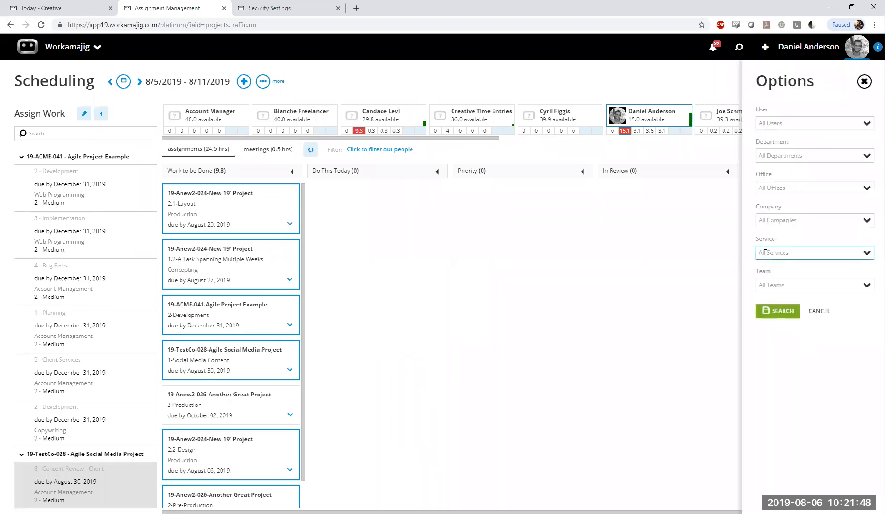
pyautogui.click(818, 311)
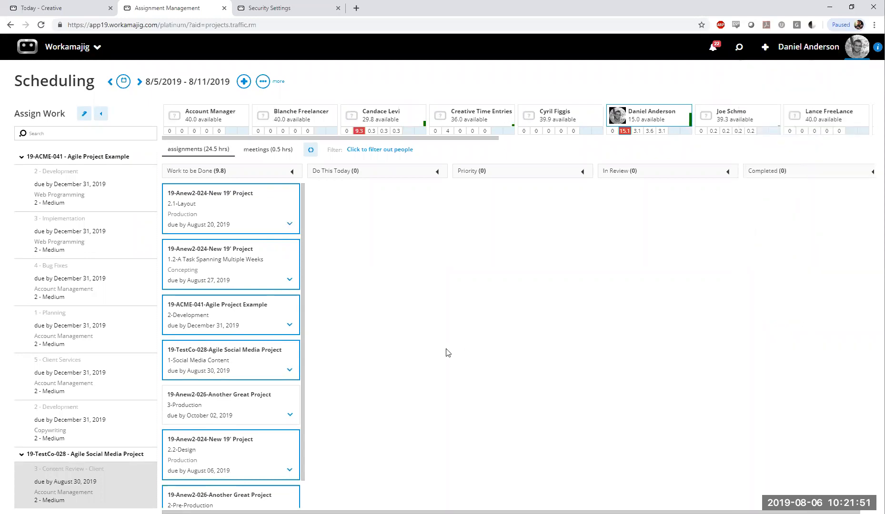
# Move the 2.1-Layout and 1-Social Media Content cards to Do This Today and the 2.2-Design card to Priority
pyautogui.click(257, 220)
pyautogui.moveTo(241, 214); pyautogui.dragTo(352, 355)
pyautogui.click(186, 311)
pyautogui.moveTo(186, 311); pyautogui.dragTo(352, 444)
pyautogui.click(195, 351)
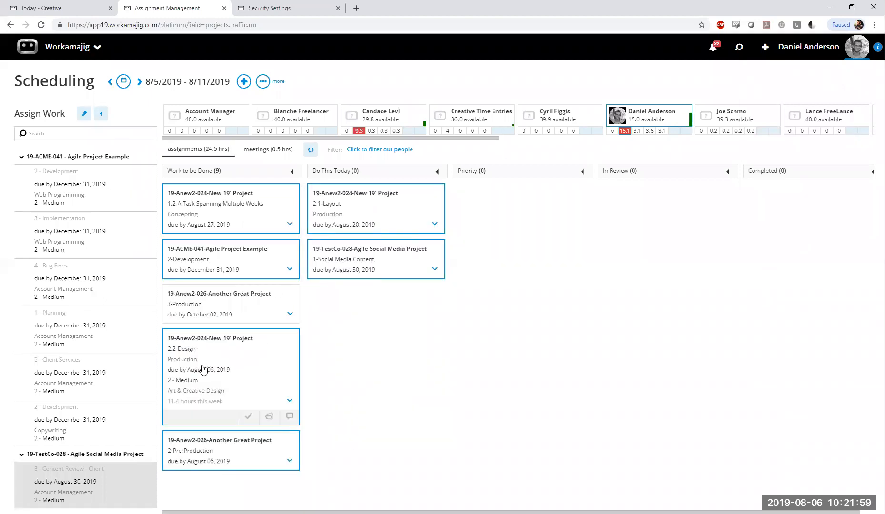
pyautogui.moveTo(203, 369); pyautogui.dragTo(495, 414)
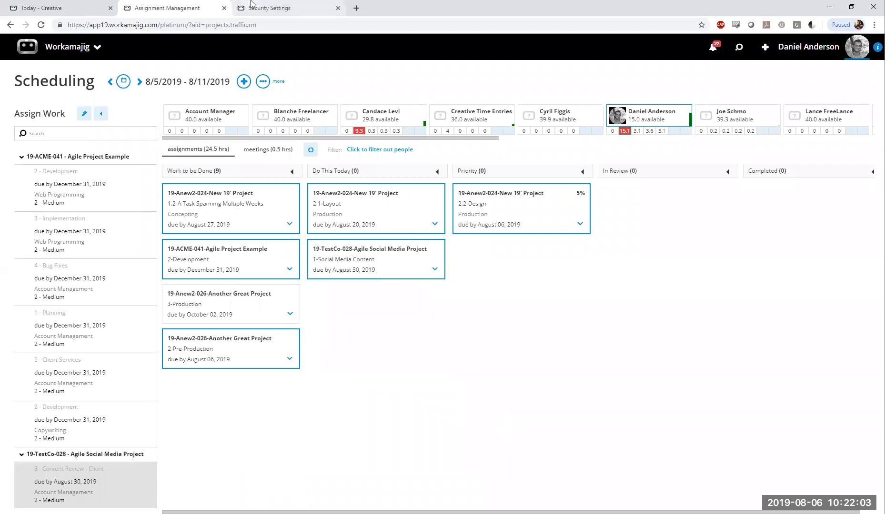
# Refresh the task board in Today - Creatives to check the reordered cards and return to the Scheduling board
pyautogui.click(64, 7)
pyautogui.click(183, 110)
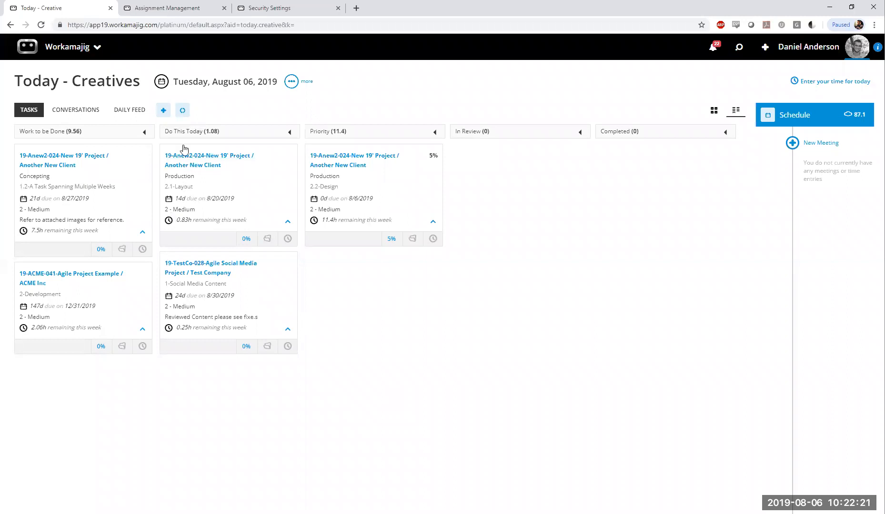
pyautogui.click(179, 6)
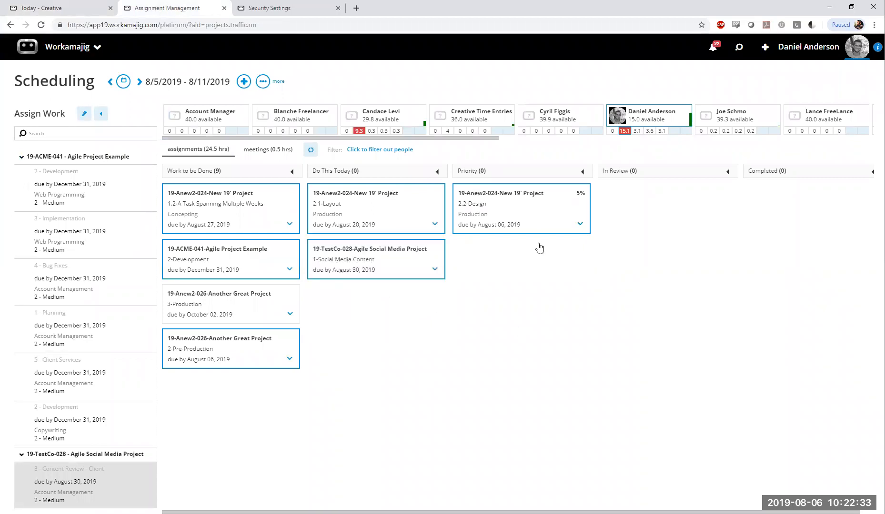
# Examine the expanded details and comments on the Social Media Content, 2-Pre-Production and 1.2 task cards
pyautogui.moveTo(536, 219)
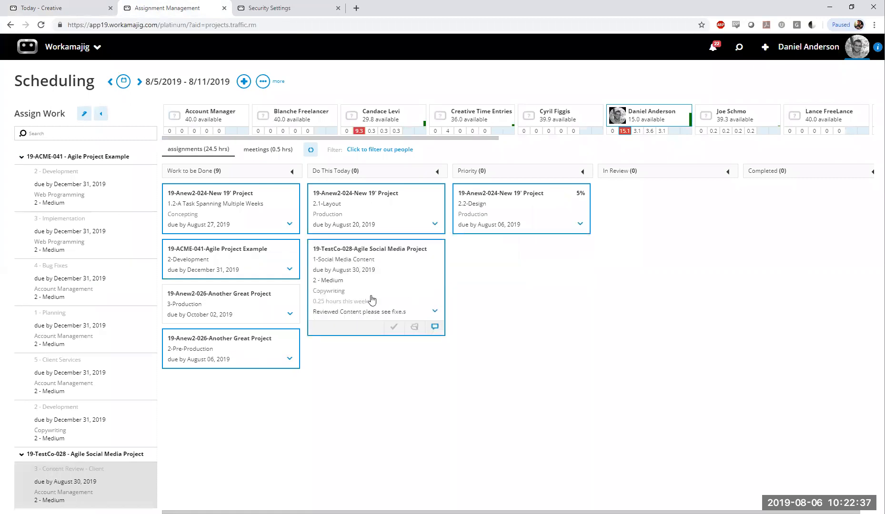
pyautogui.moveTo(200, 384)
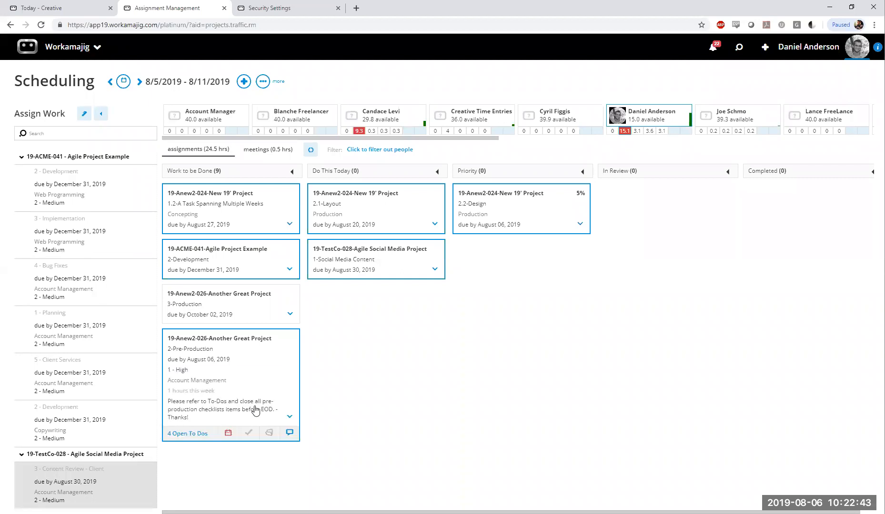
pyautogui.moveTo(245, 226)
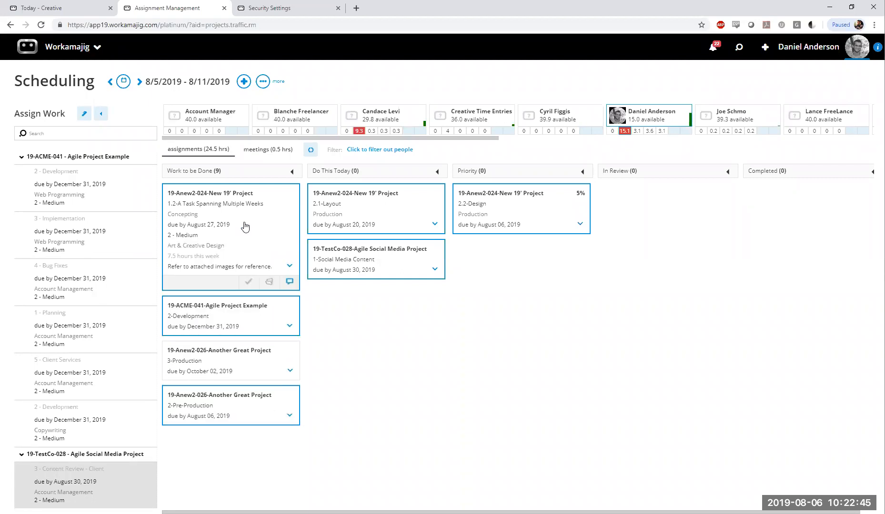
# Expand the 2.2-Design card in the Priority column and review its percent complete choices without picking one
pyautogui.moveTo(547, 202)
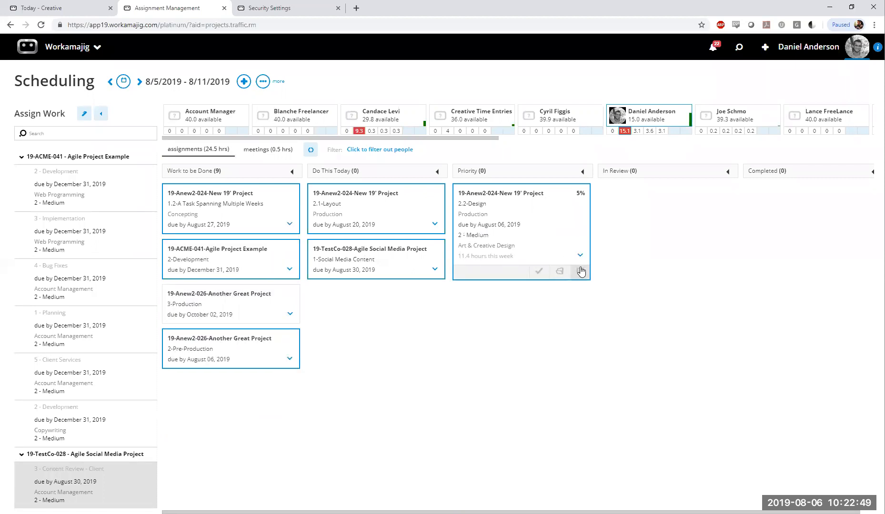
pyautogui.click(542, 271)
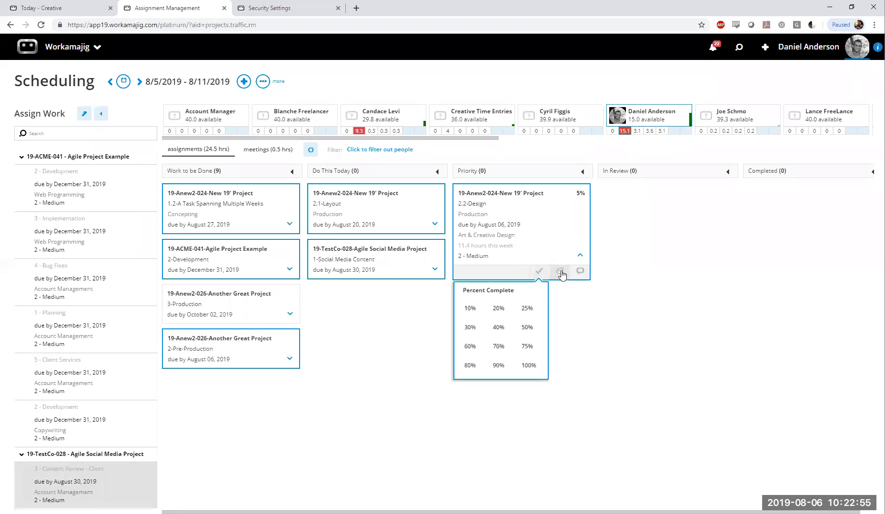
pyautogui.click(561, 273)
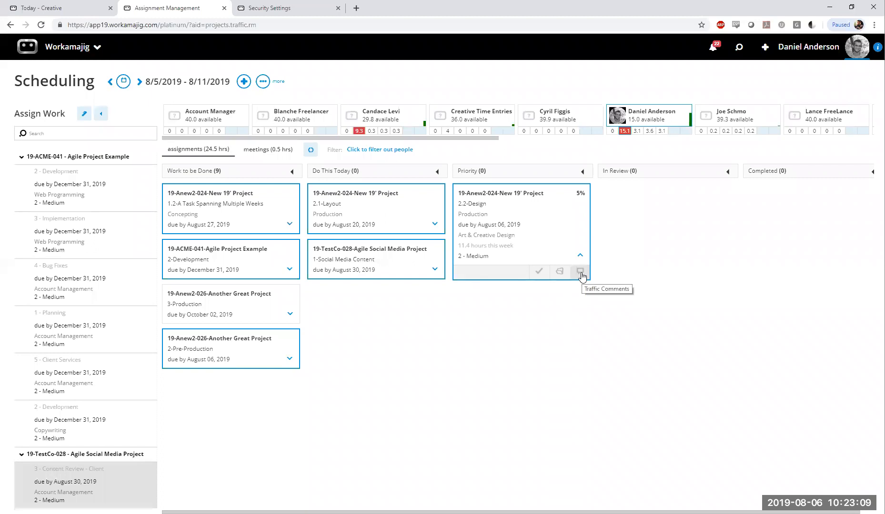
# Add the traffic comment "Some details" with lines 1 through 5 to the 2.2-Design card and reopen it to check the text
pyautogui.click(580, 274)
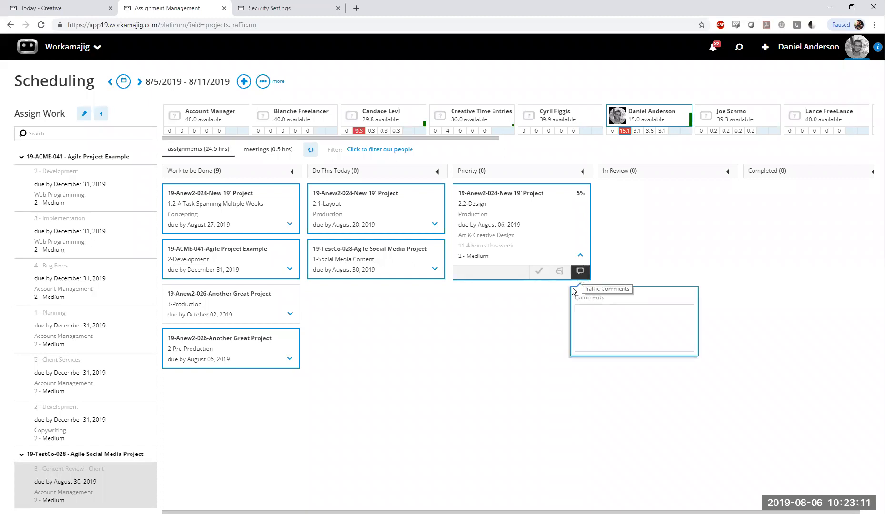
pyautogui.click(615, 326)
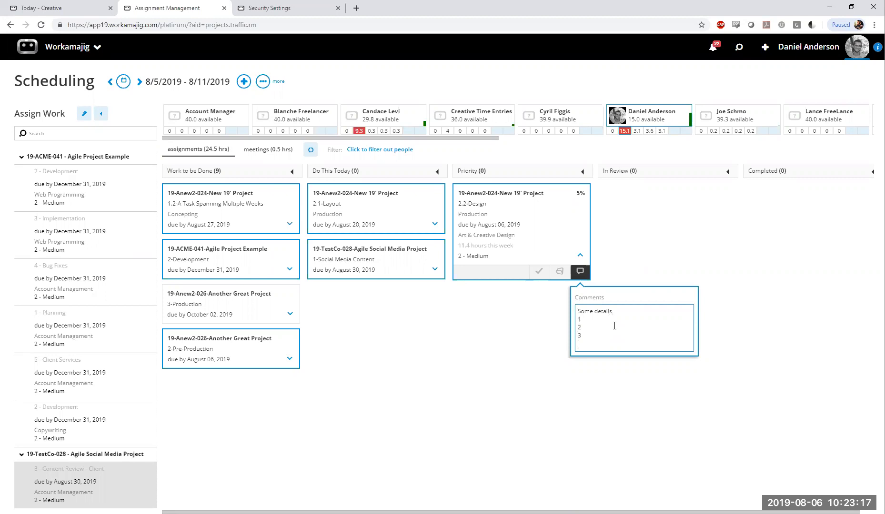
pyautogui.write('4')
pyautogui.press('Return')
pyautogui.click(603, 381)
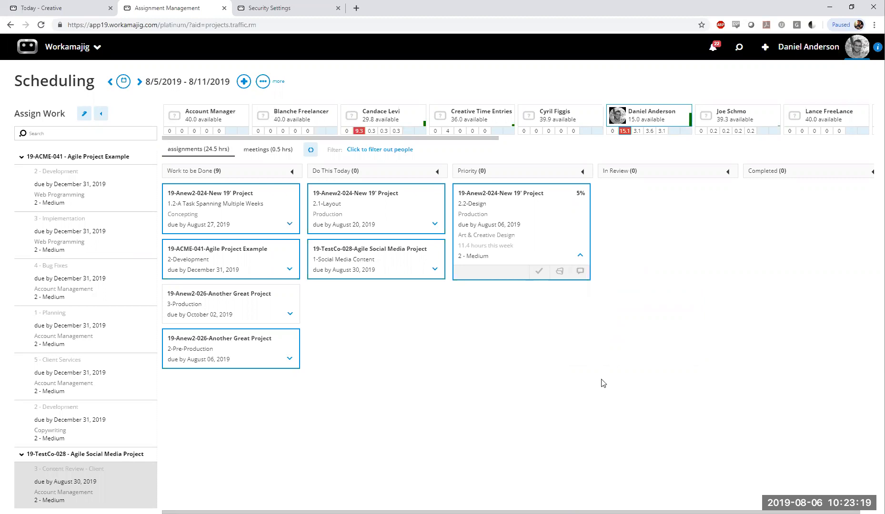
pyautogui.click(581, 266)
pyautogui.click(581, 281)
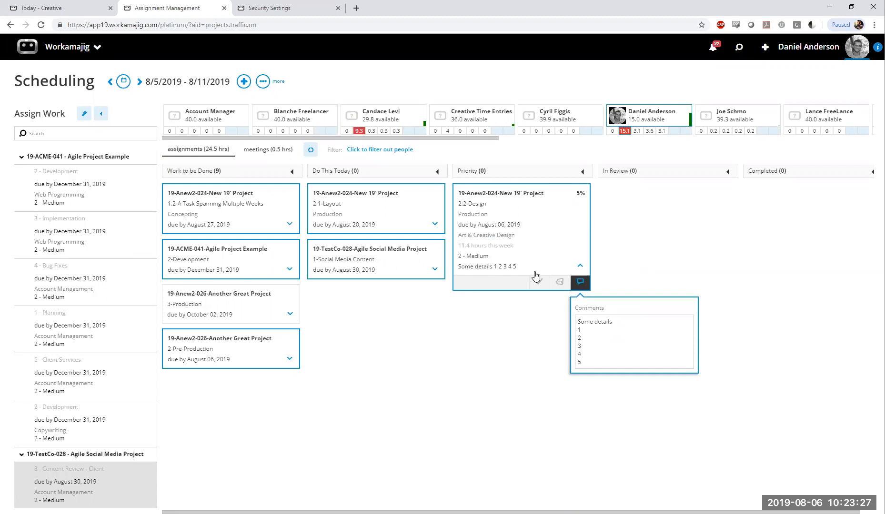
pyautogui.click(509, 346)
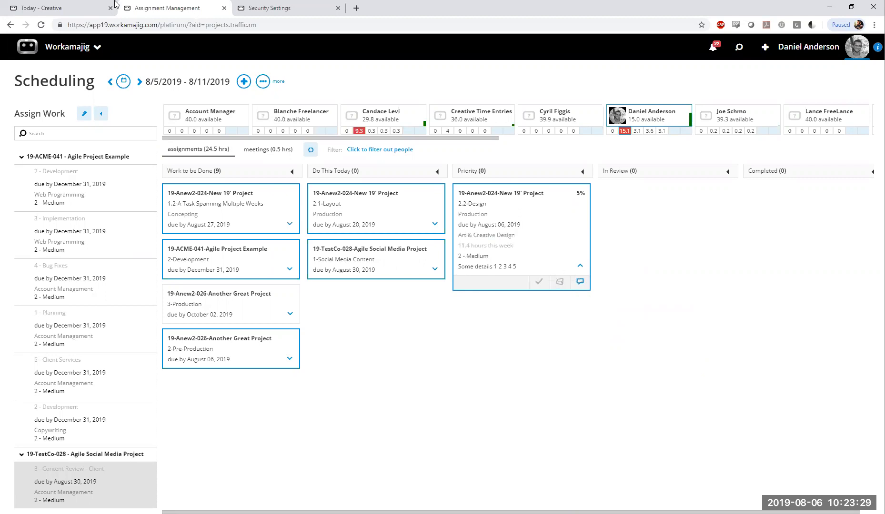
# Refresh the task board in Today - Creatives to check the new comment on the 2.2-Design card and return to Scheduling
pyautogui.click(71, 7)
pyautogui.click(184, 112)
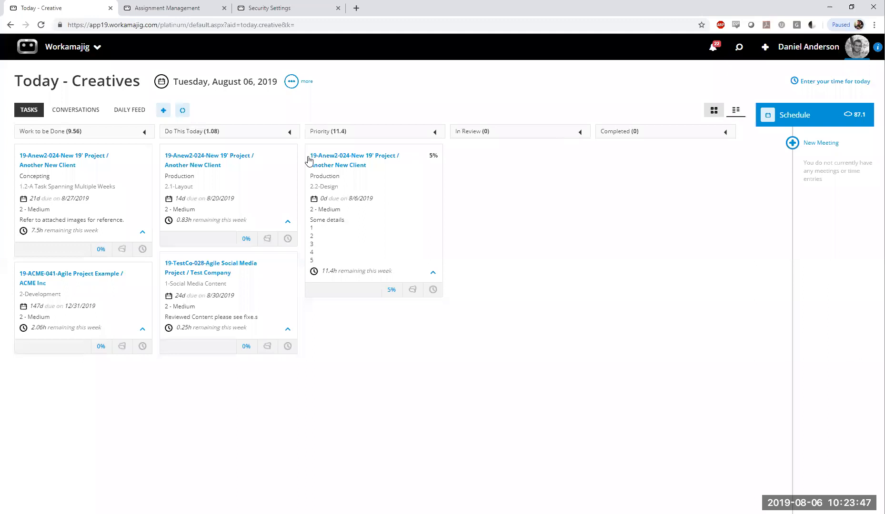
pyautogui.click(183, 13)
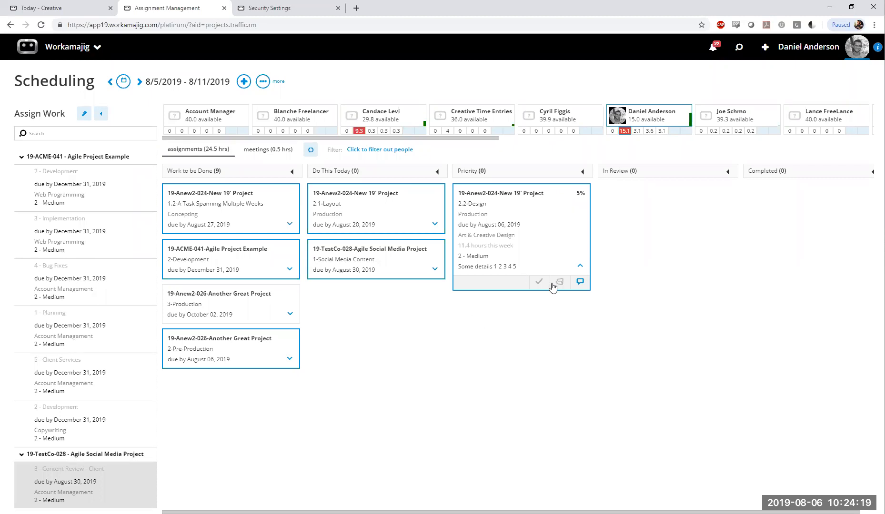
# View the project schedule behind the 2.2-Design card, close it, and review the card's list of project links
pyautogui.click(519, 229)
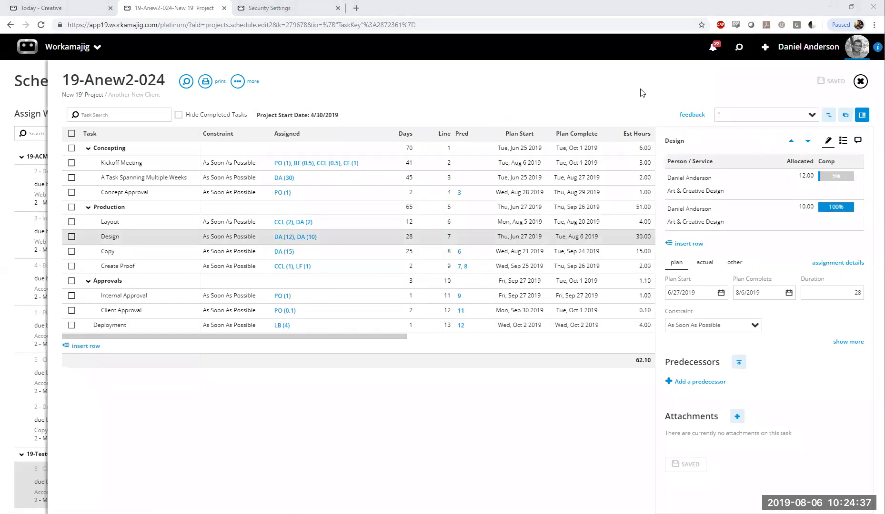
pyautogui.click(862, 84)
pyautogui.click(559, 282)
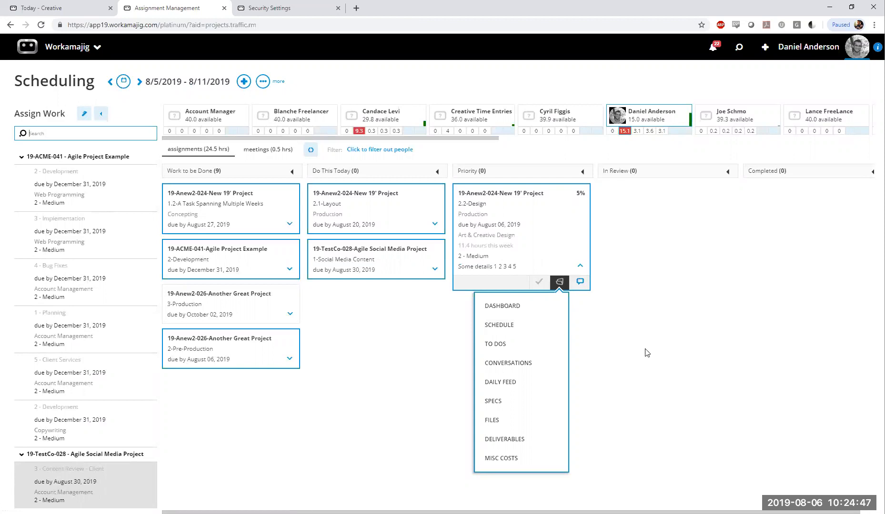
pyautogui.click(566, 402)
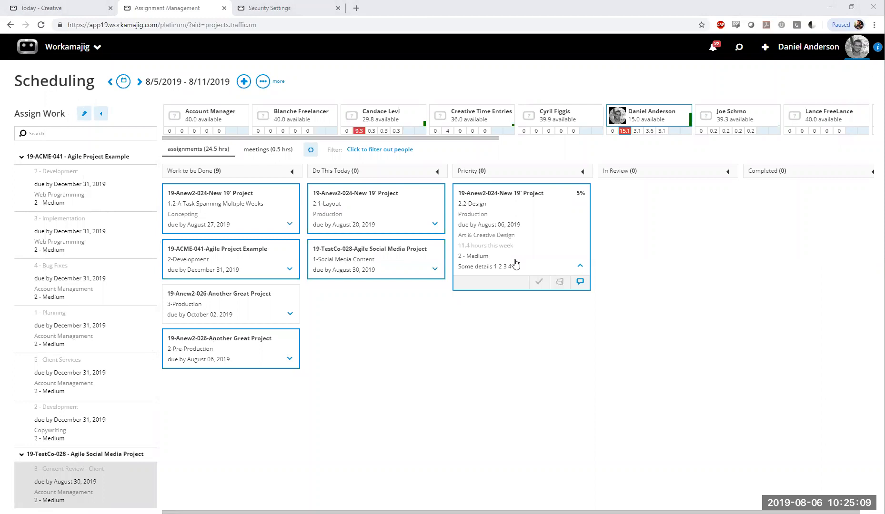
pyautogui.click(435, 270)
# Open the system settings of Today - Creatives and examine the tile view and completion percentage options under Company Defaults
pyautogui.click(28, 4)
pyautogui.click(291, 82)
pyautogui.click(257, 129)
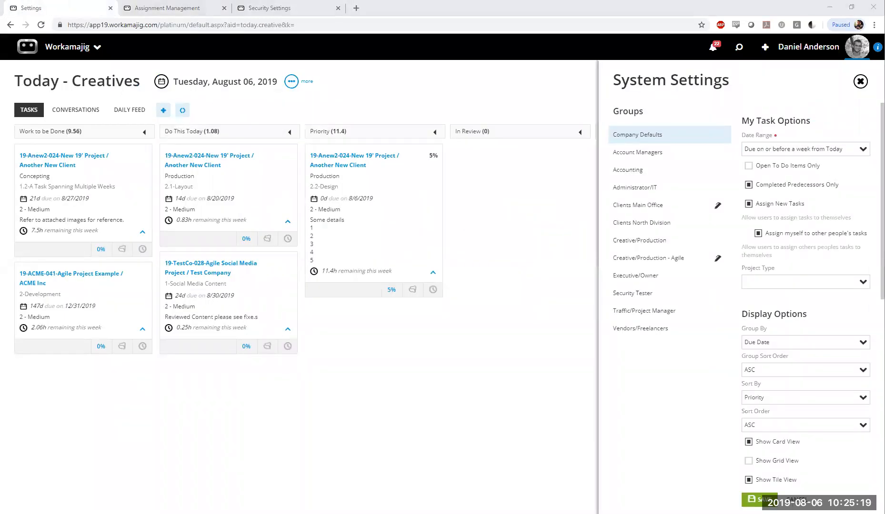
pyautogui.scroll(-5, 762, 333)
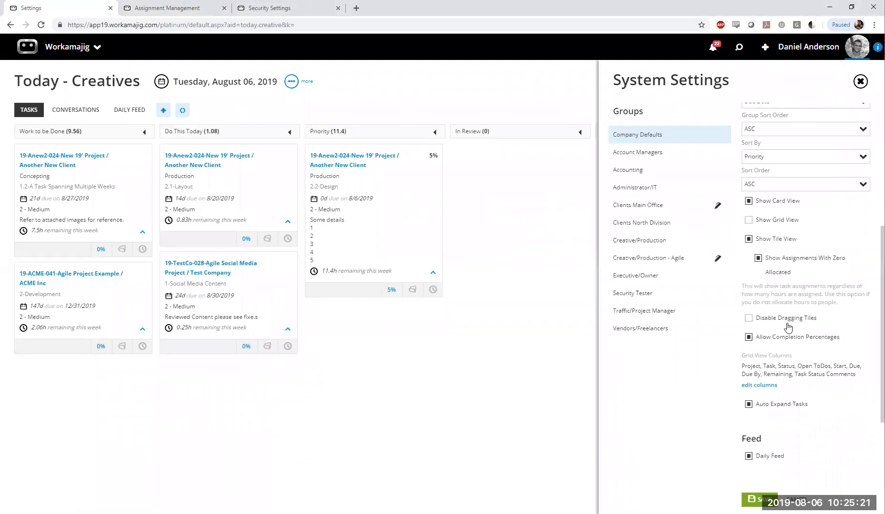
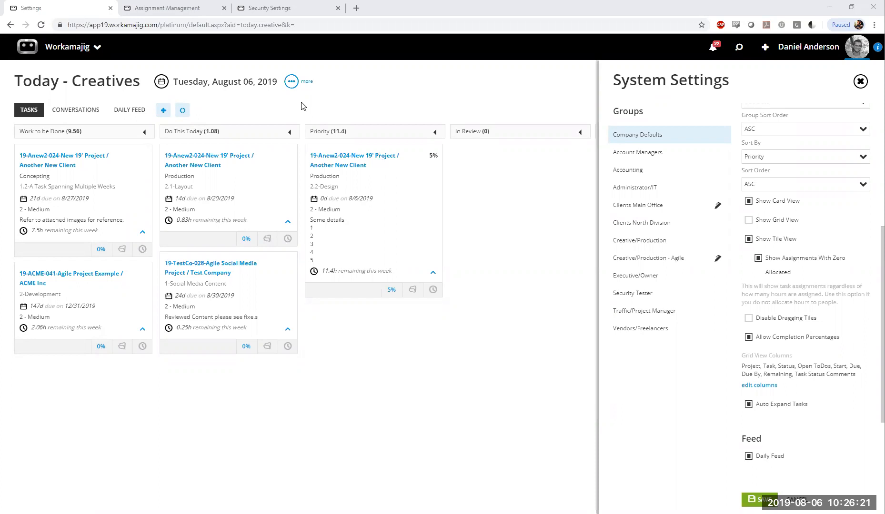
# Look at the Scheduling board, return to Today - Creatives, and close its system settings
pyautogui.click(145, 7)
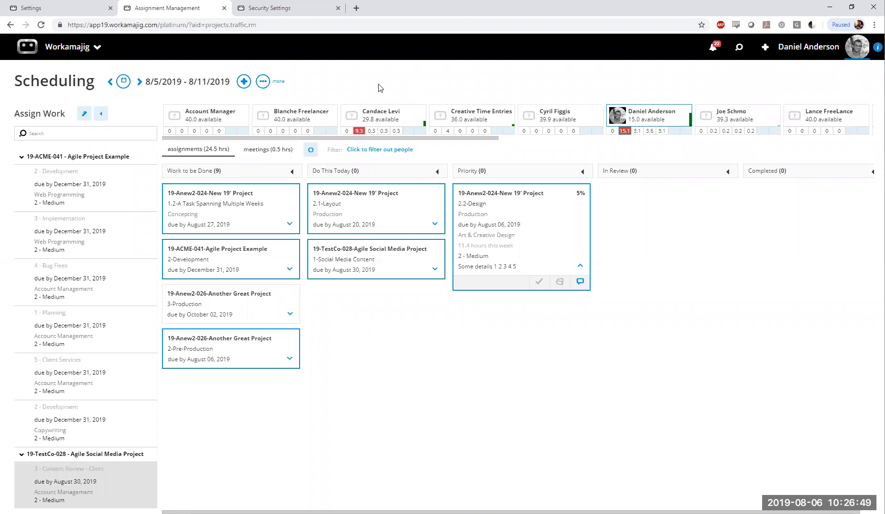
pyautogui.click(67, 6)
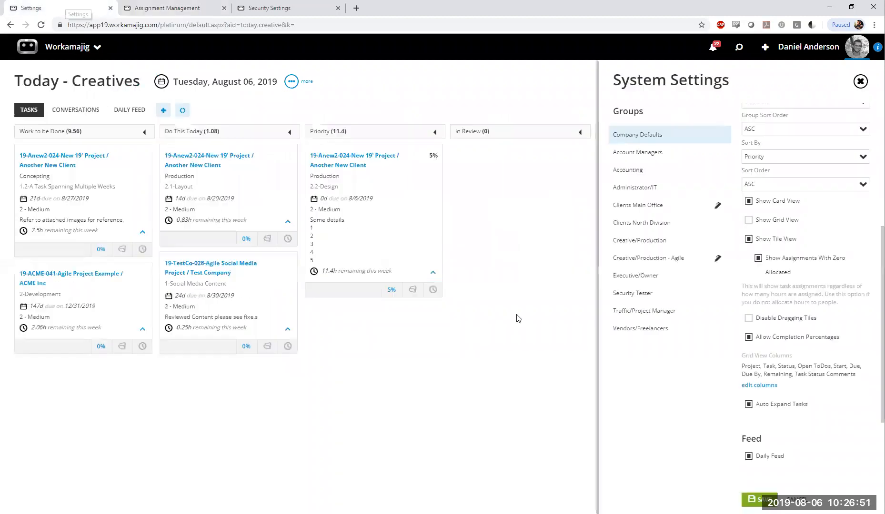
pyautogui.click(443, 255)
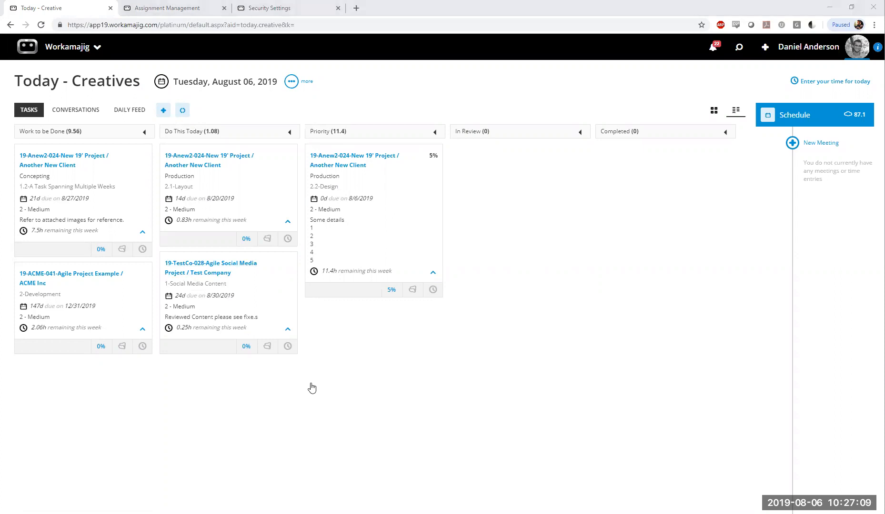
# Return to Scheduling and open the project schedule from the links of the 2.2-Design card
pyautogui.click(153, 5)
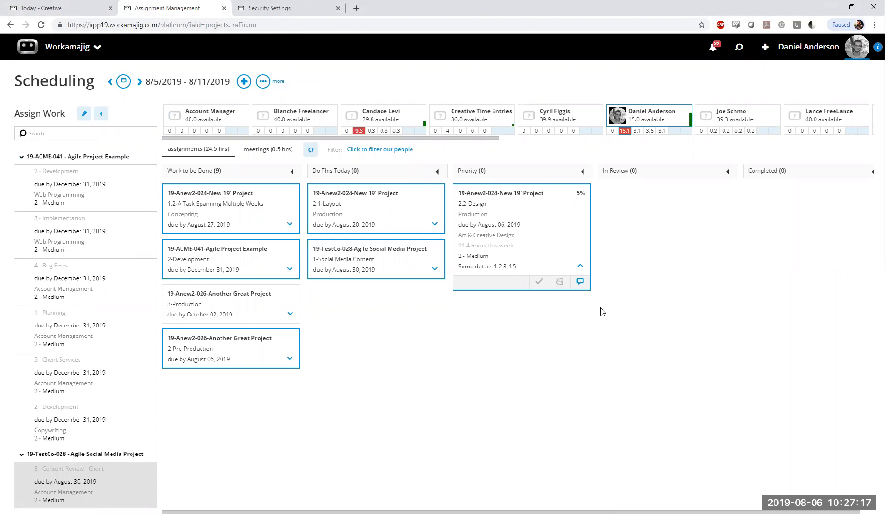
pyautogui.click(560, 282)
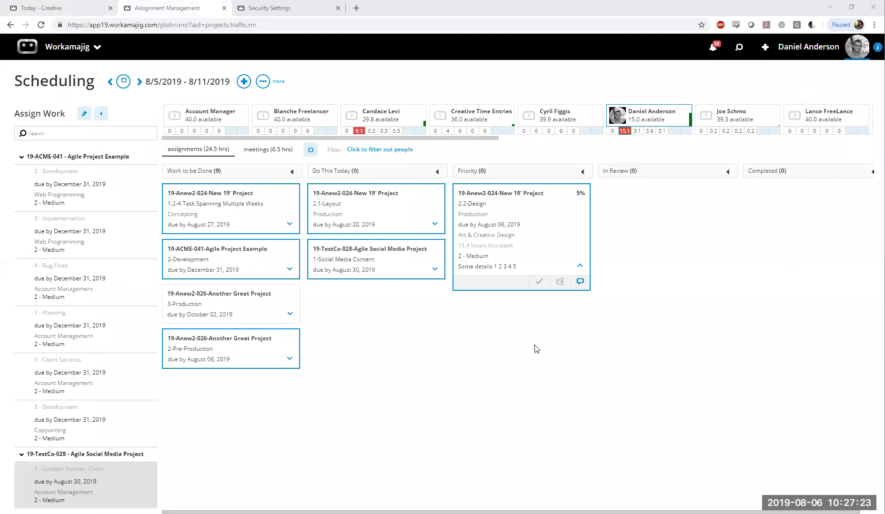
pyautogui.click(559, 284)
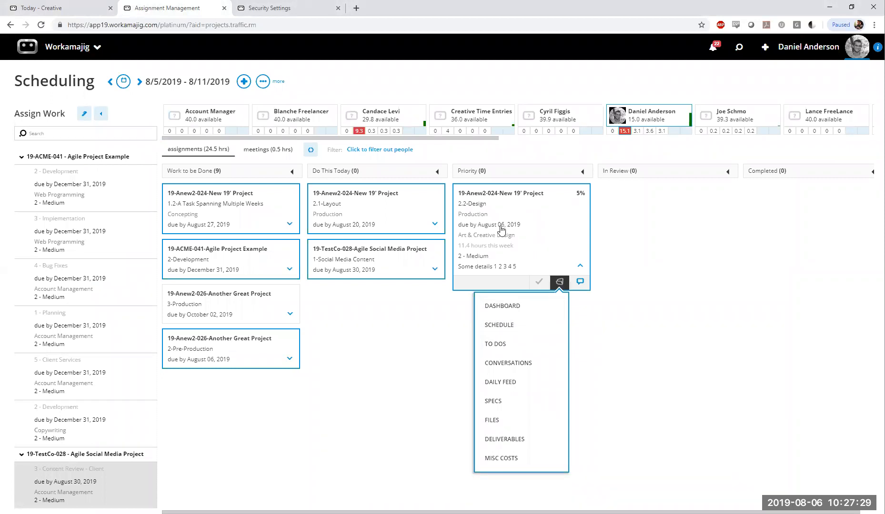
pyautogui.click(504, 325)
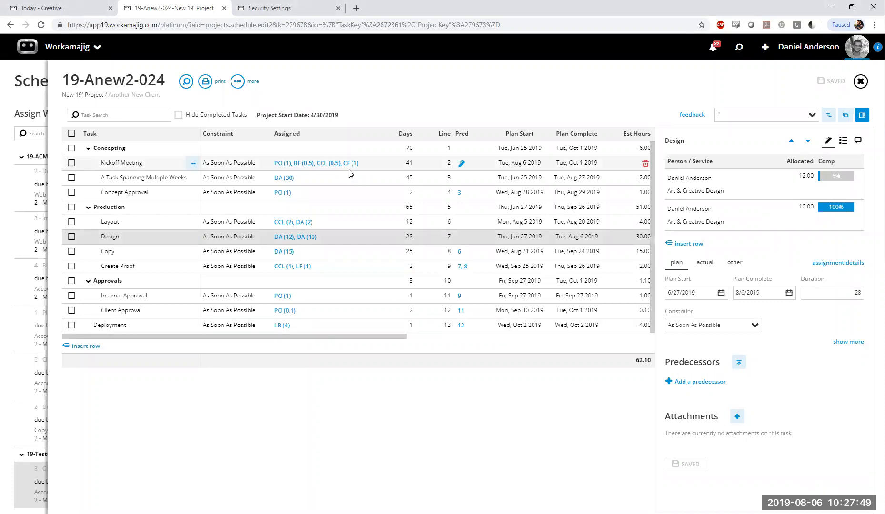
# Open the 2.2-Design assignment in Today - Creatives, look over its details, and close it
pyautogui.click(55, 10)
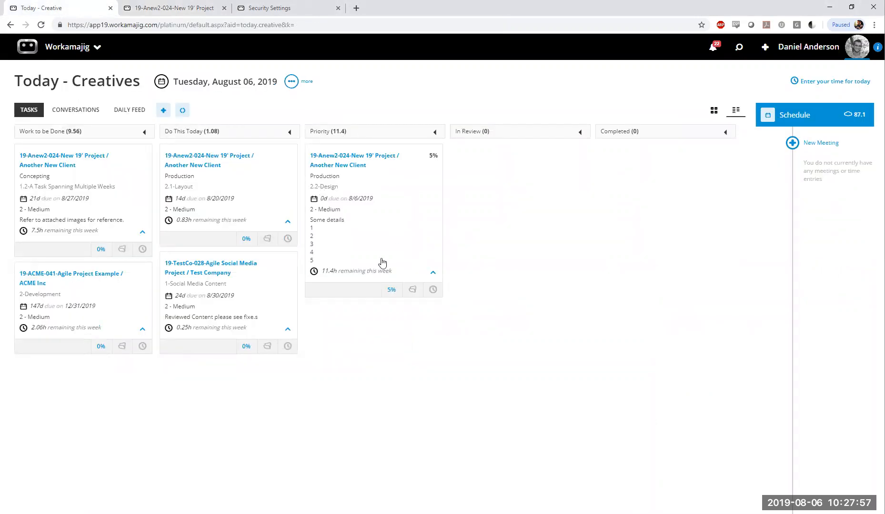
pyautogui.click(381, 220)
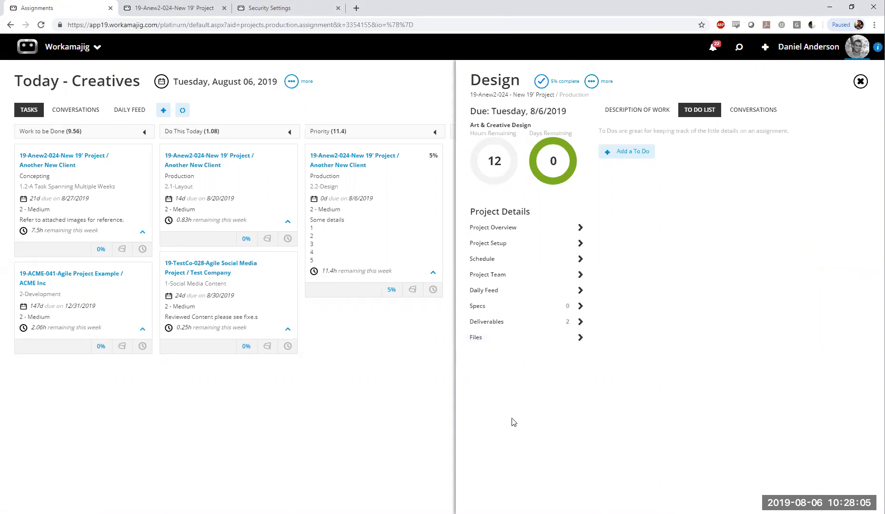
pyautogui.click(860, 82)
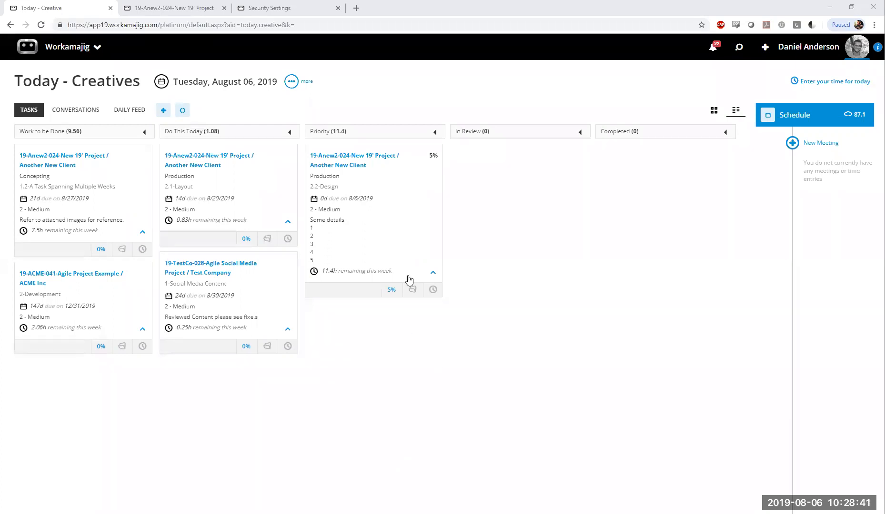
# View the project links of the 2.2-Design card in Today - Creatives, return to Scheduling and close the project schedule
pyautogui.click(415, 290)
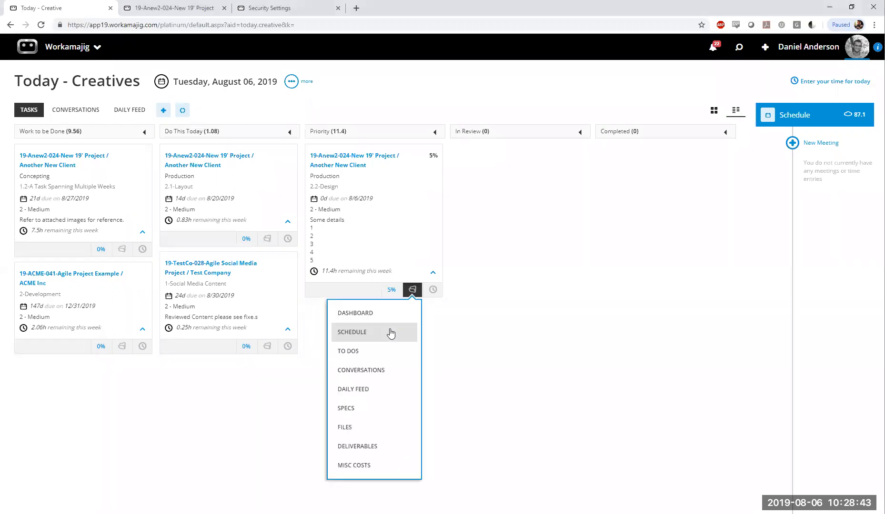
pyautogui.click(507, 334)
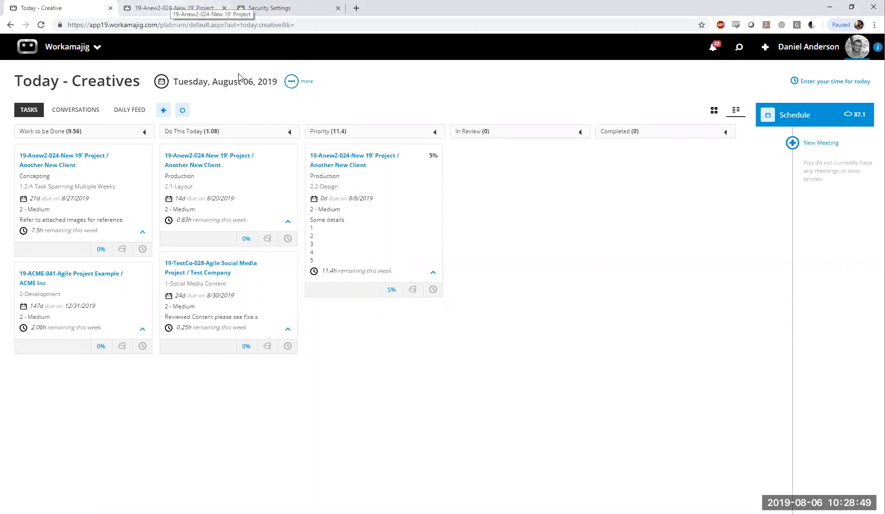
pyautogui.click(176, 7)
pyautogui.click(3, 244)
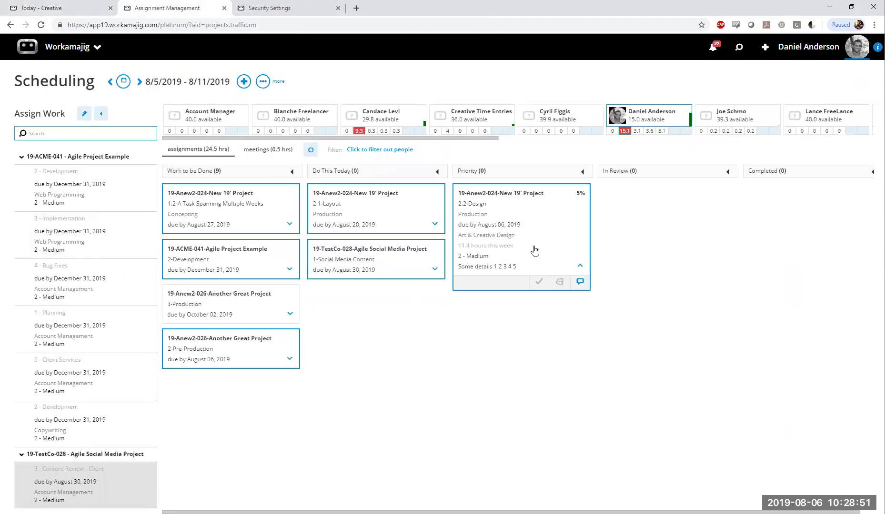
# View the 2.2-Design card's comments in Scheduling and the assignment's description of work in Today - Creatives
pyautogui.click(580, 283)
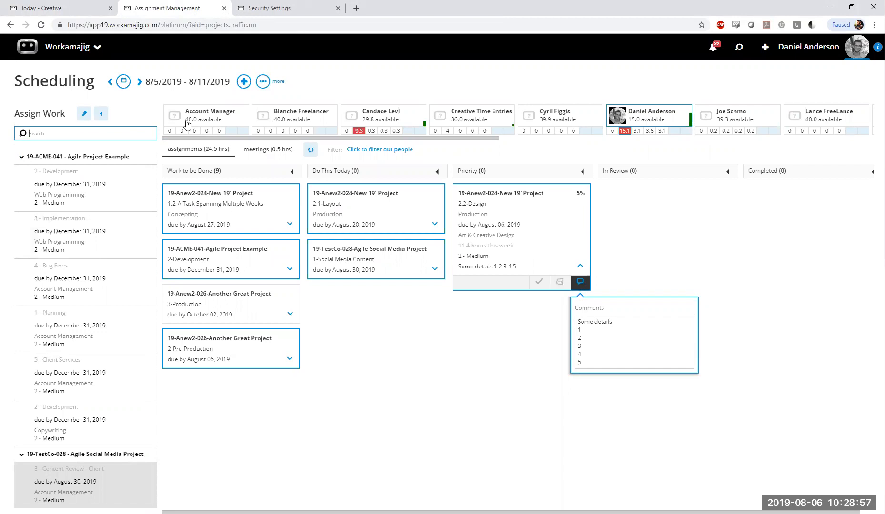
pyautogui.click(47, 6)
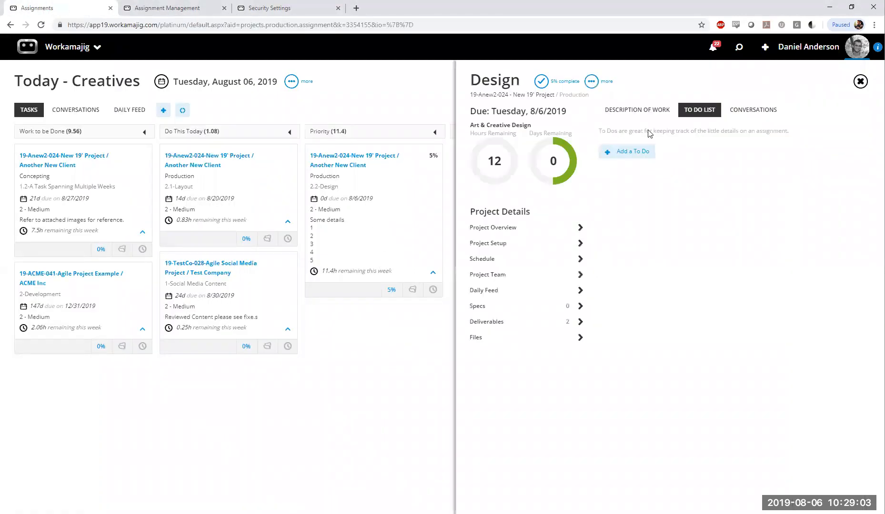
pyautogui.moveTo(598, 142); pyautogui.dragTo(670, 235)
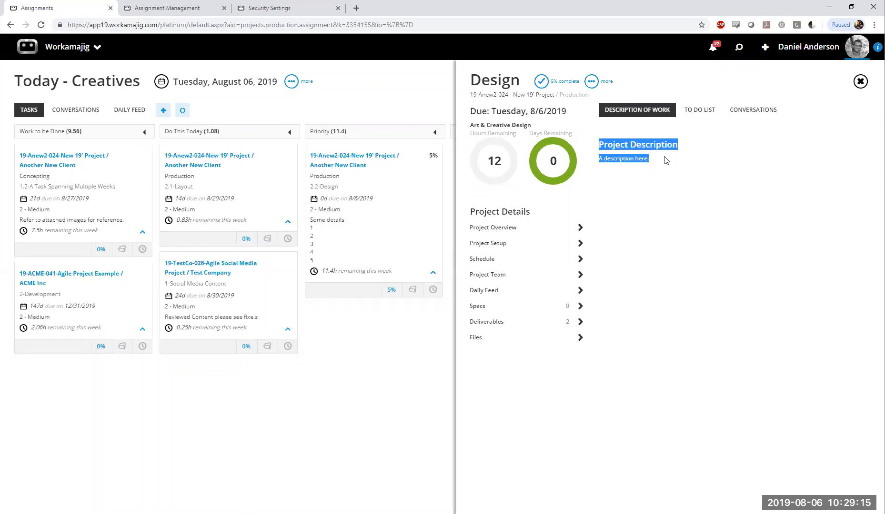
# Open the project schedule from the 2.2-Design card in Scheduling and enter "The task description" as the Design task's description
pyautogui.click(180, 15)
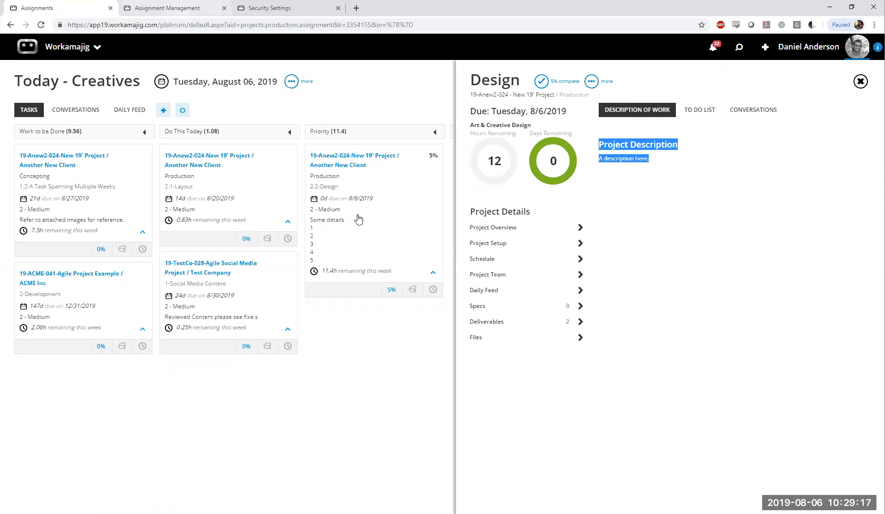
pyautogui.click(557, 284)
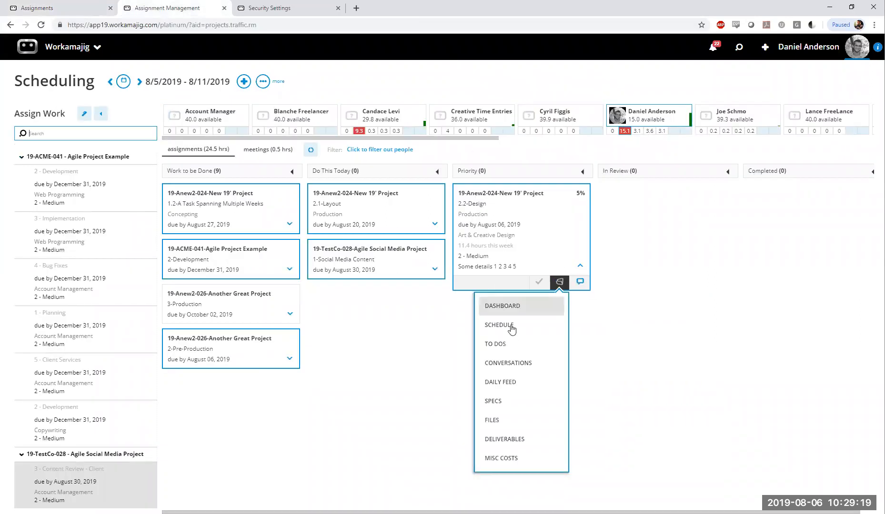
pyautogui.click(511, 326)
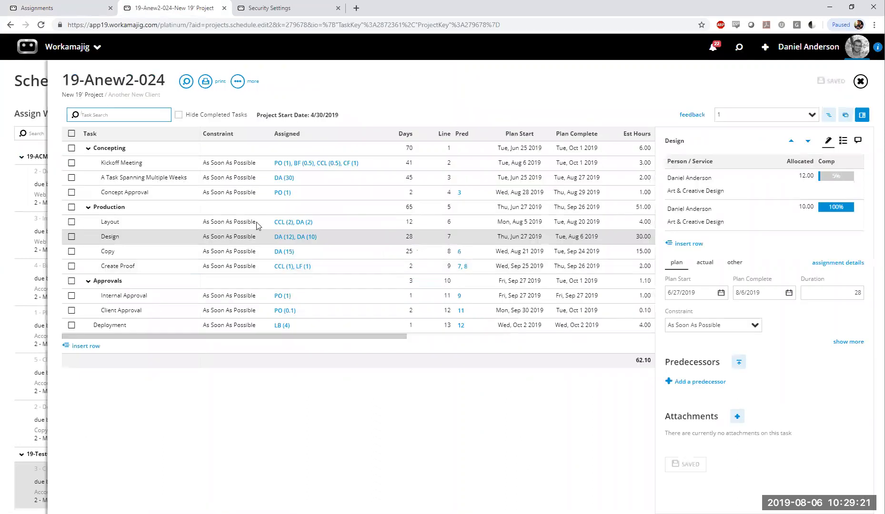
pyautogui.click(852, 343)
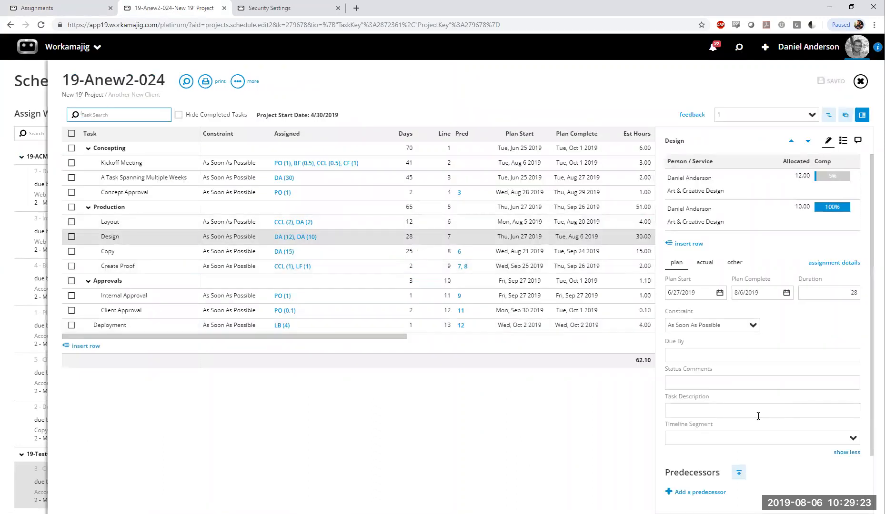
pyautogui.click(668, 411)
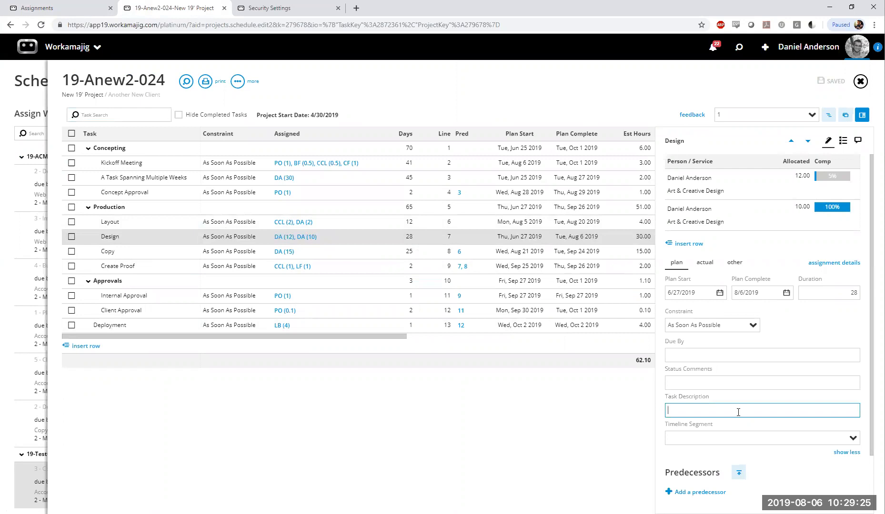
pyautogui.write('The task description')
pyautogui.click(765, 424)
pyautogui.moveTo(753, 409); pyautogui.dragTo(668, 413)
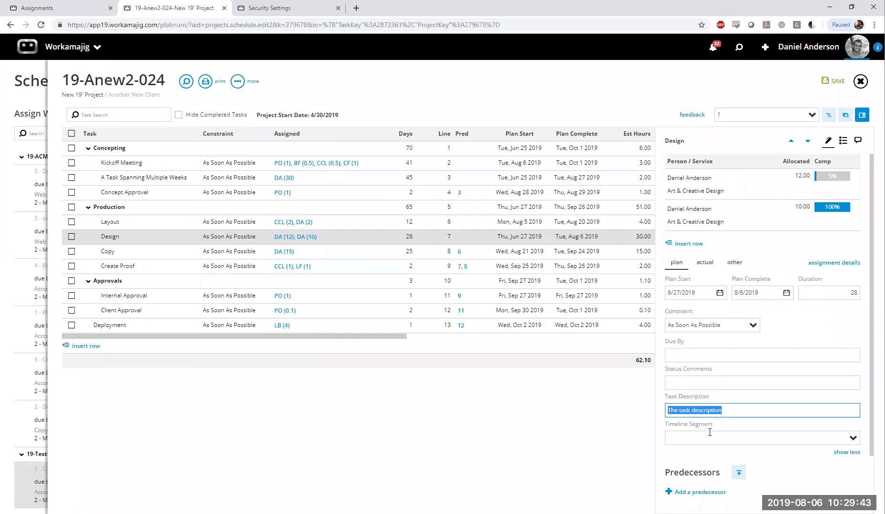
pyautogui.click(735, 416)
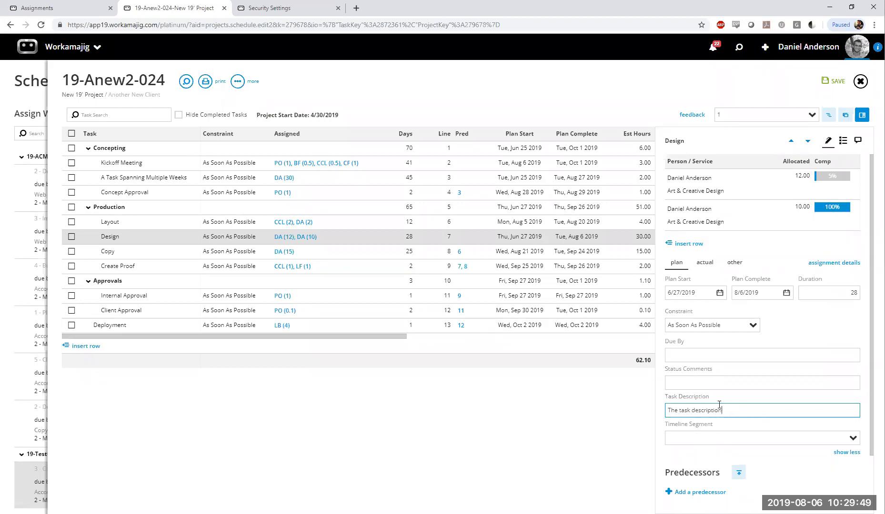
pyautogui.moveTo(723, 411); pyautogui.dragTo(666, 413)
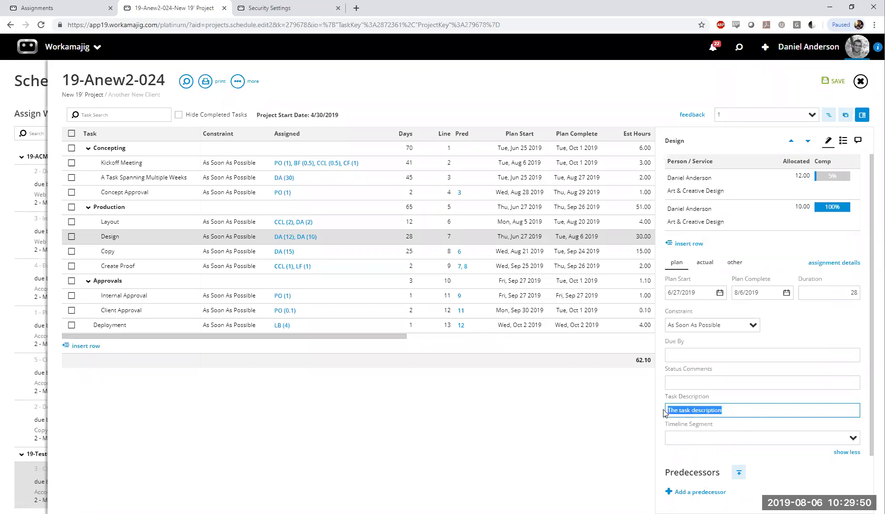
pyautogui.click(688, 399)
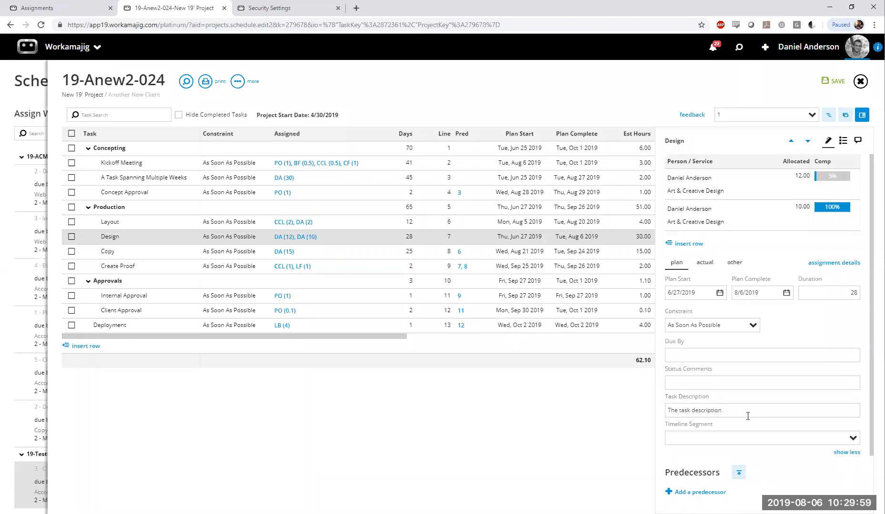
# Close the Design assignment in Today - Creatives, and close the project schedule to get back to the Scheduling board
pyautogui.click(73, 8)
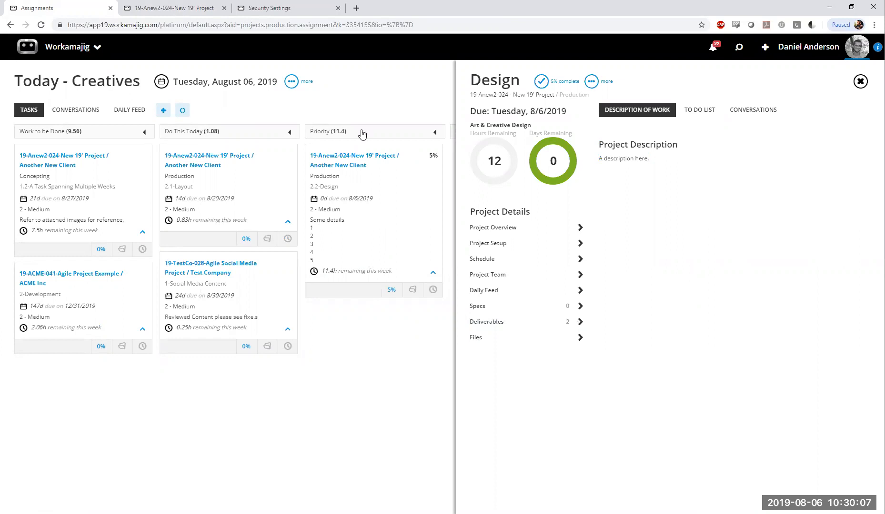
pyautogui.click(860, 82)
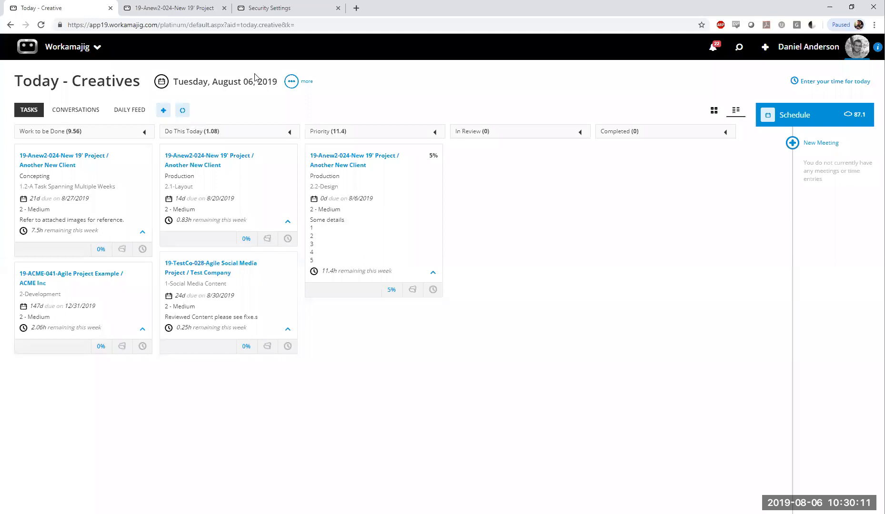
pyautogui.click(149, 19)
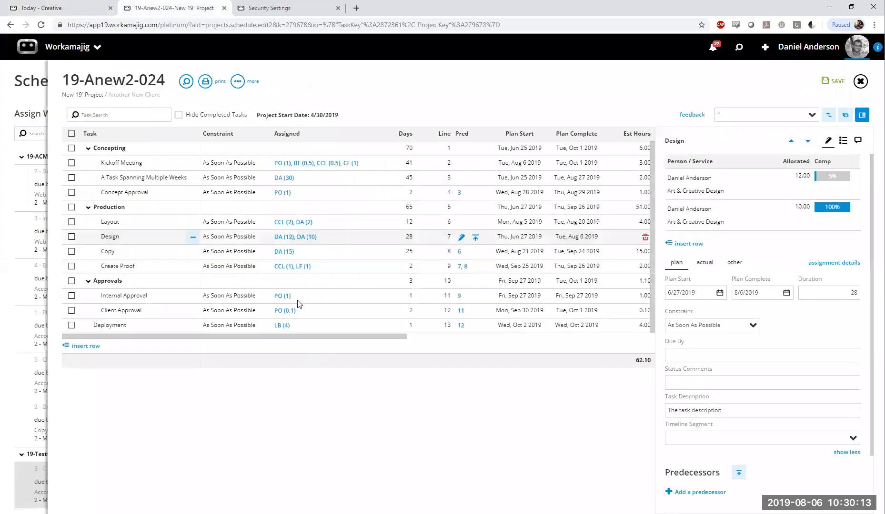
pyautogui.click(816, 46)
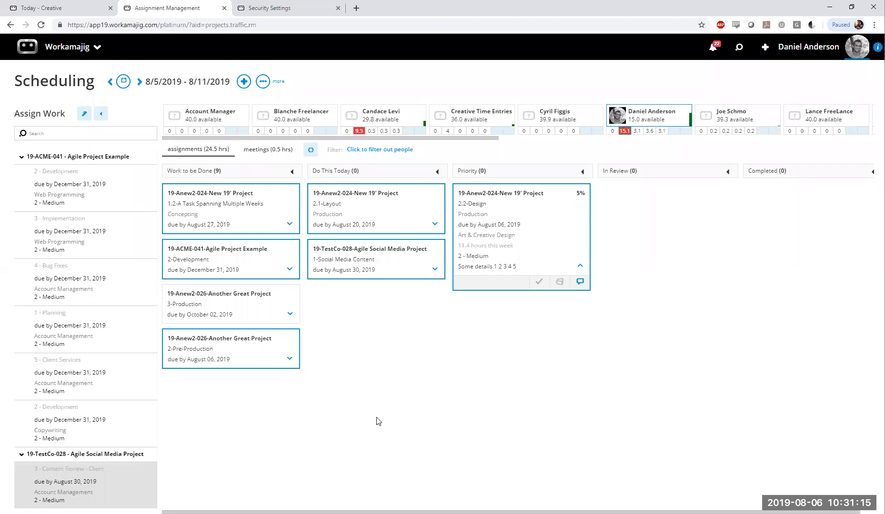
# Open the system settings of Scheduling and set the Warning Threshold under Company Defaults to 6
pyautogui.click(290, 314)
pyautogui.click(262, 82)
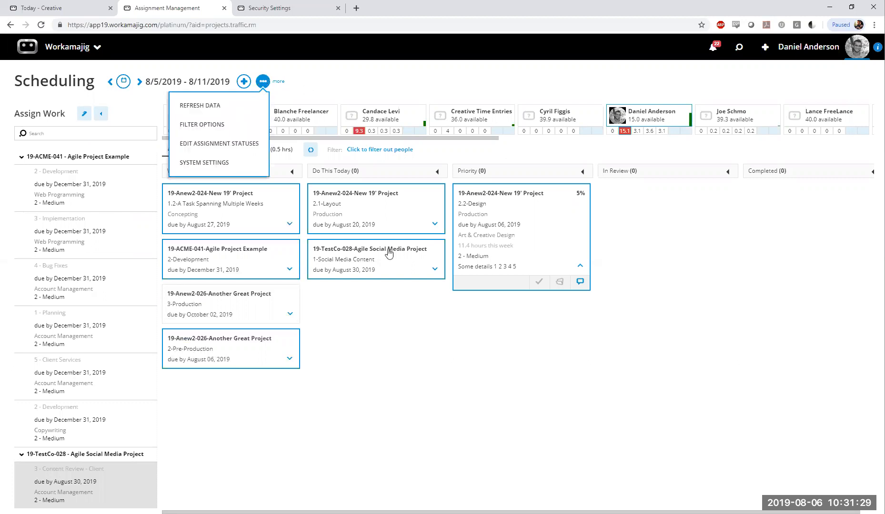
pyautogui.click(225, 165)
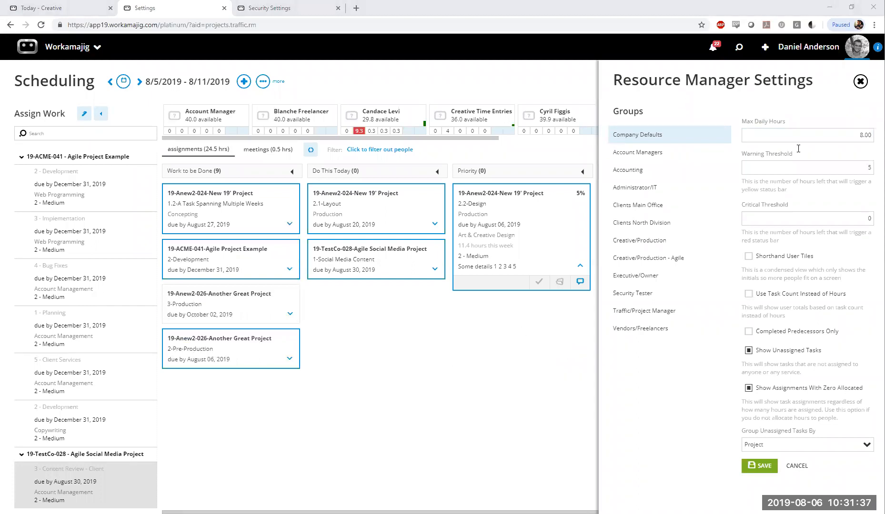
pyautogui.click(756, 192)
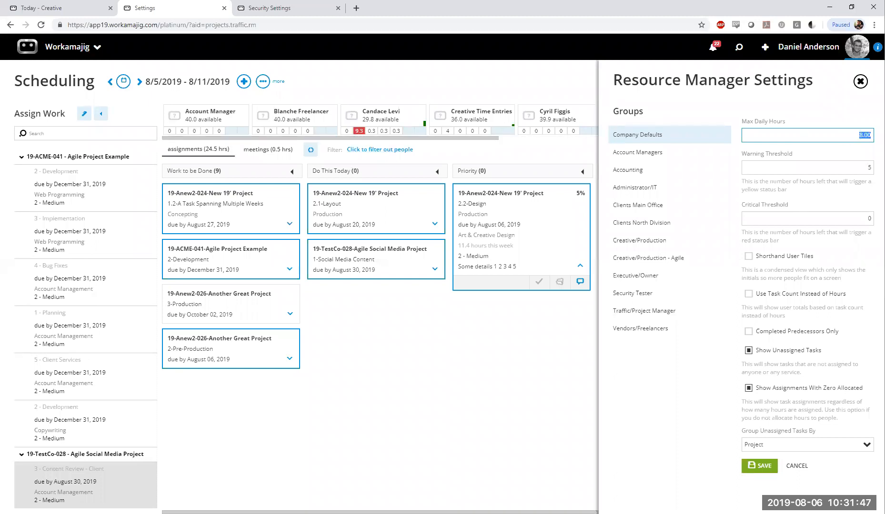
pyautogui.click(849, 139)
pyautogui.click(844, 157)
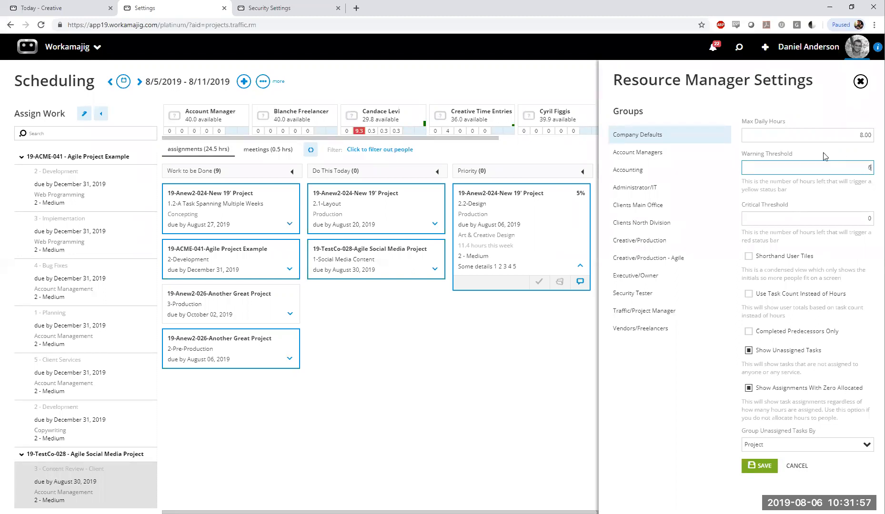
pyautogui.hotkey('shift', 'Tab')
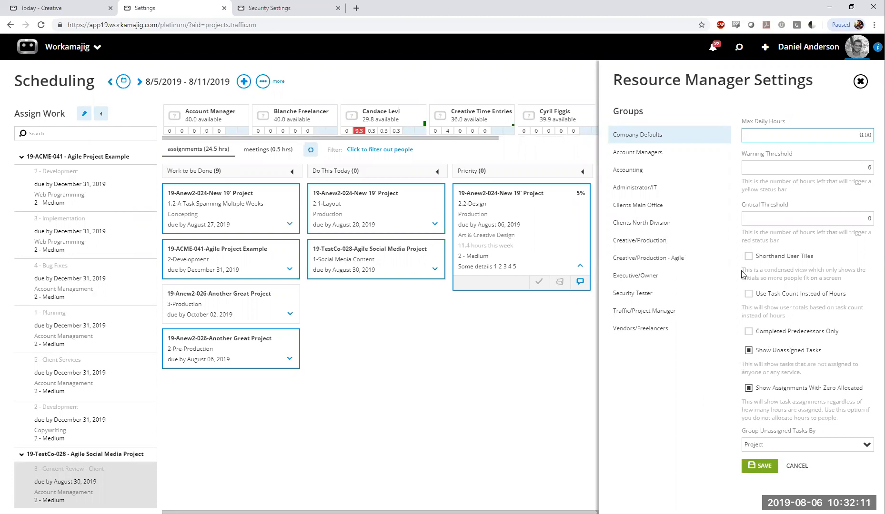
# Enable Shorthand User Tiles for Company Defaults and save the Resource Manager Settings
pyautogui.click(749, 257)
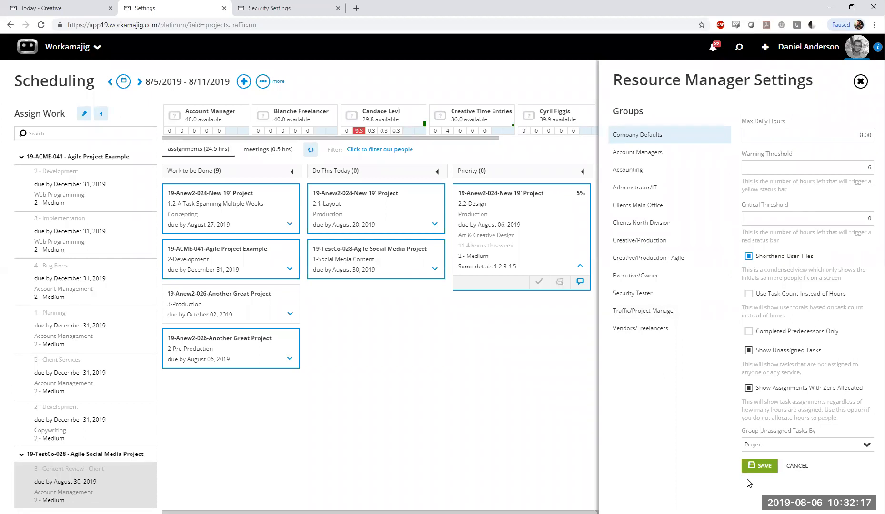
pyautogui.click(760, 470)
pyautogui.click(756, 467)
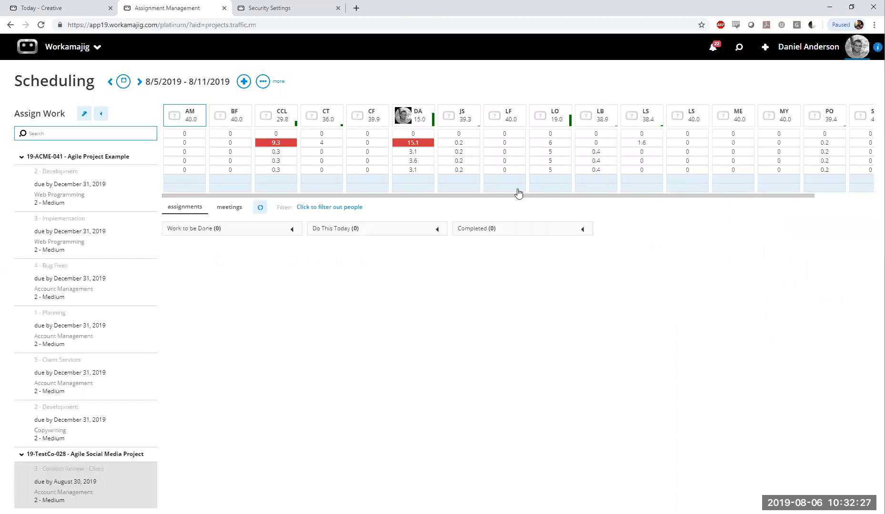
# Look through the shorthand team tiles in Scheduling and show the assignments of the team member with 15.0 hours available
pyautogui.moveTo(559, 196); pyautogui.dragTo(671, 204)
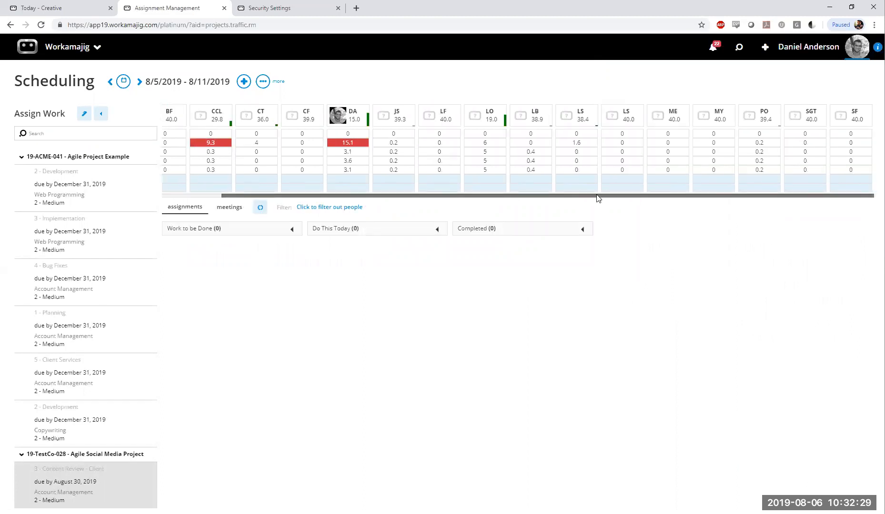
pyautogui.moveTo(596, 195); pyautogui.dragTo(263, 136)
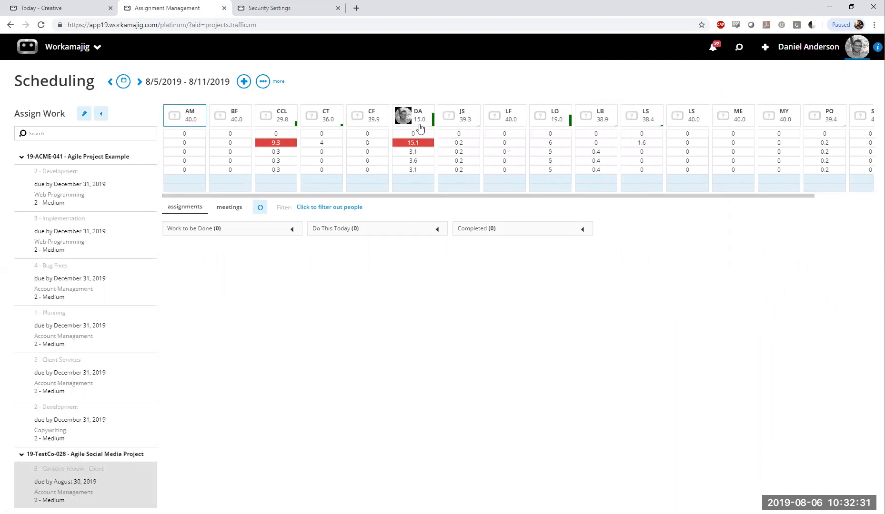
pyautogui.click(410, 113)
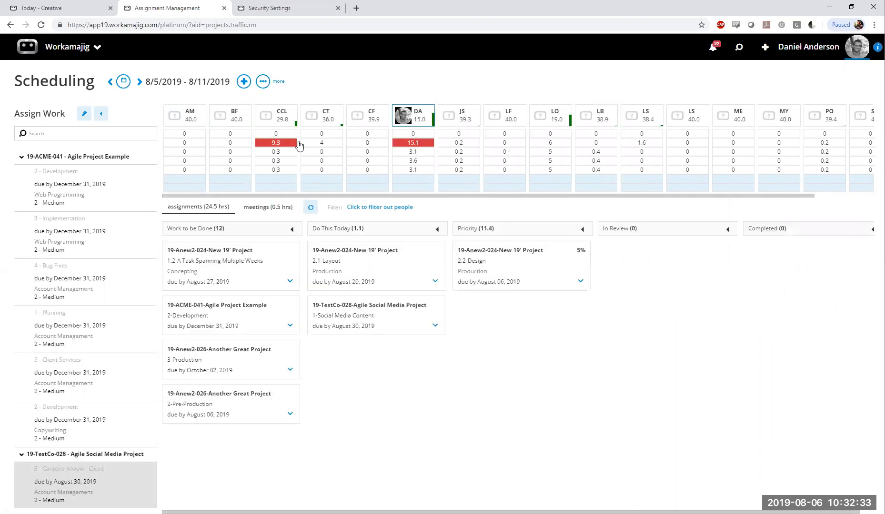
# Disable Shorthand User Tiles for Company Defaults, save the Resource Manager Settings, and show the assignments of the team member with 15.0 hours available
pyautogui.click(260, 81)
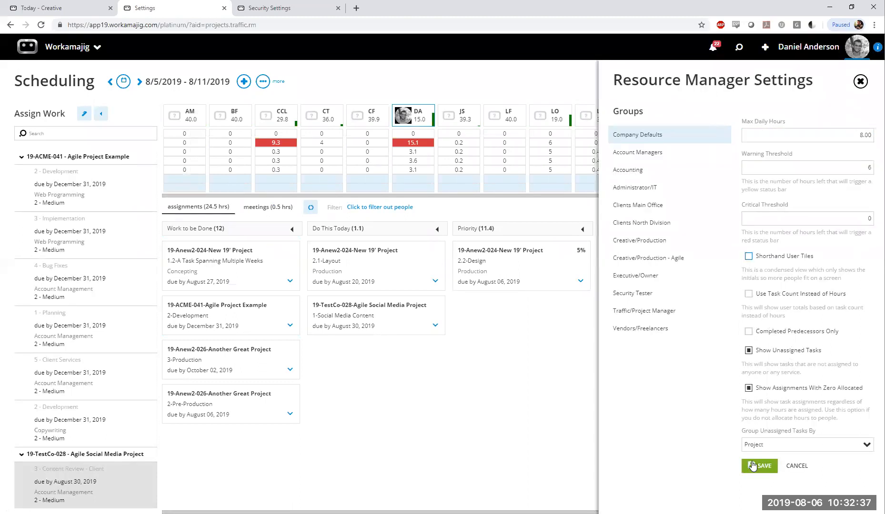
pyautogui.click(752, 466)
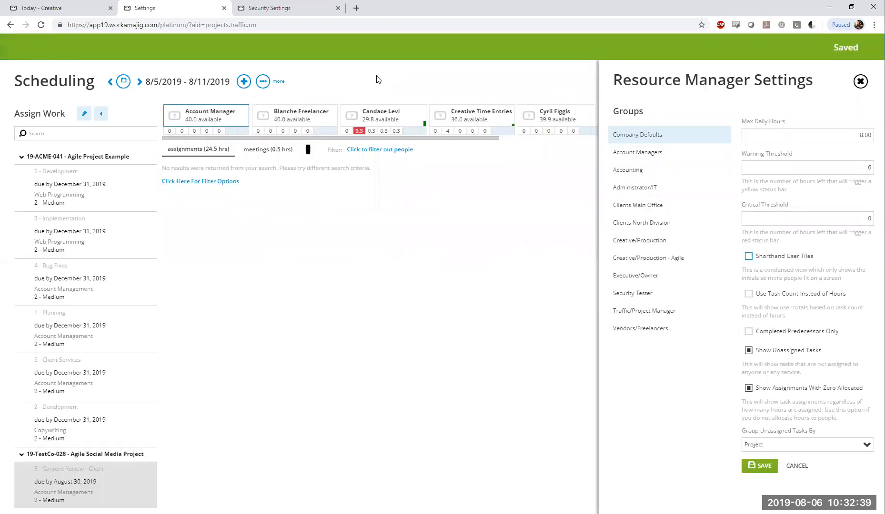
pyautogui.click(622, 117)
# Review the assignment statuses and default percent complete values under Company Defaults, and return to the Scheduling board
pyautogui.click(263, 81)
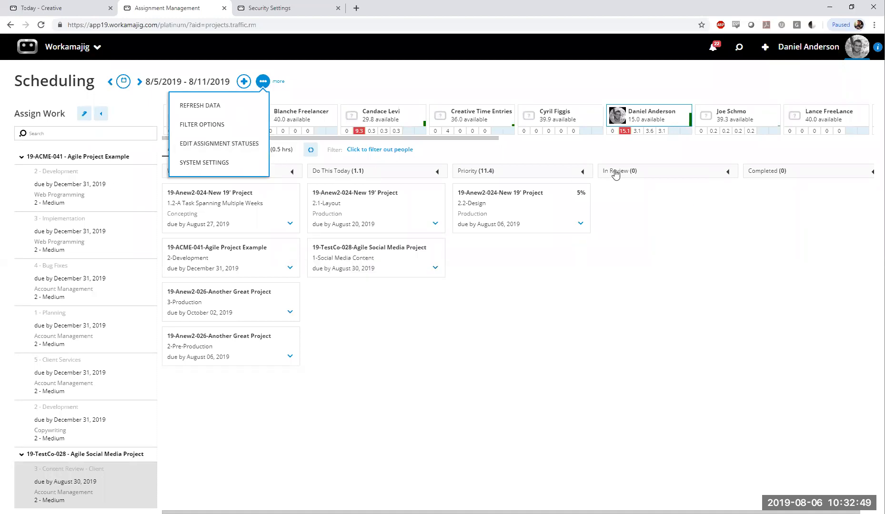
pyautogui.click(250, 149)
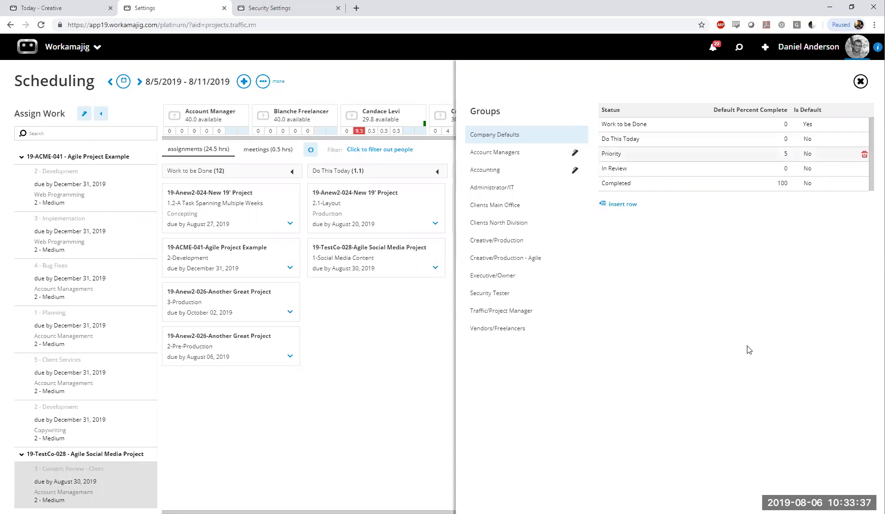
pyautogui.click(859, 82)
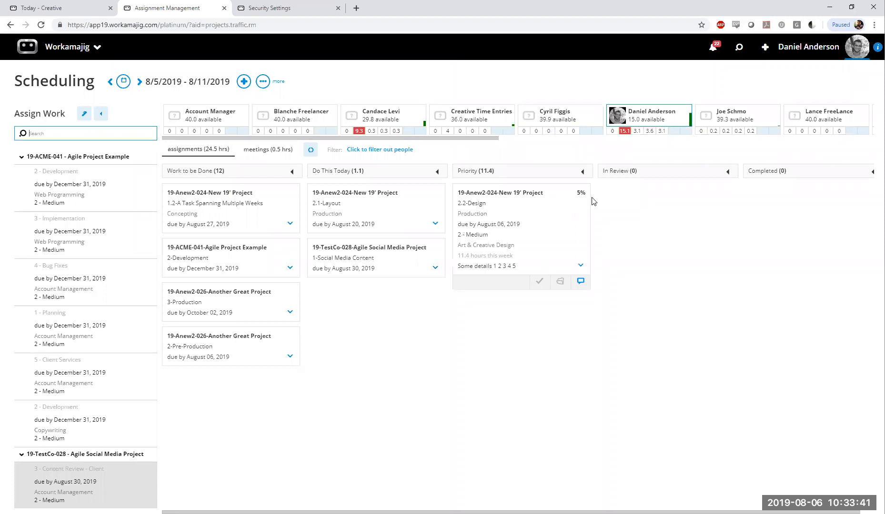
# Try moving the 2.2-Design card from Priority to Completed with its percent complete choices open, and return it to Priority
pyautogui.click(539, 215)
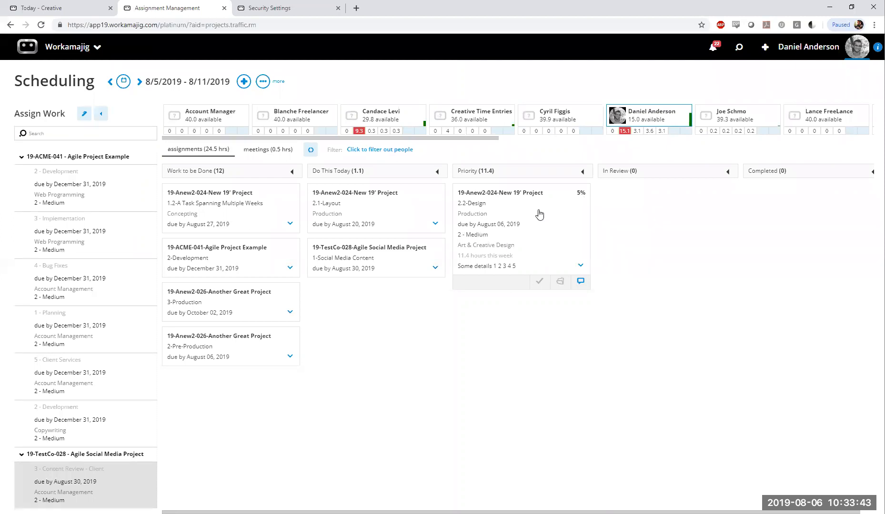
pyautogui.moveTo(539, 215); pyautogui.dragTo(858, 198)
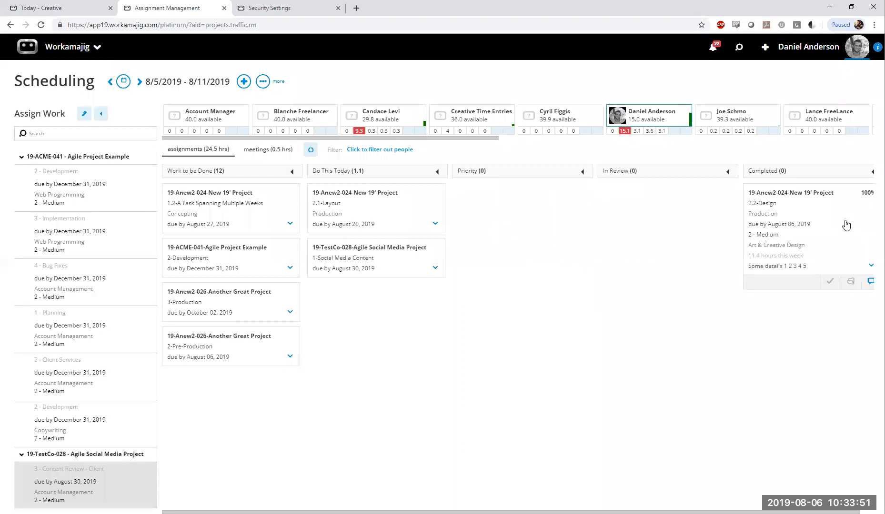
pyautogui.click(830, 281)
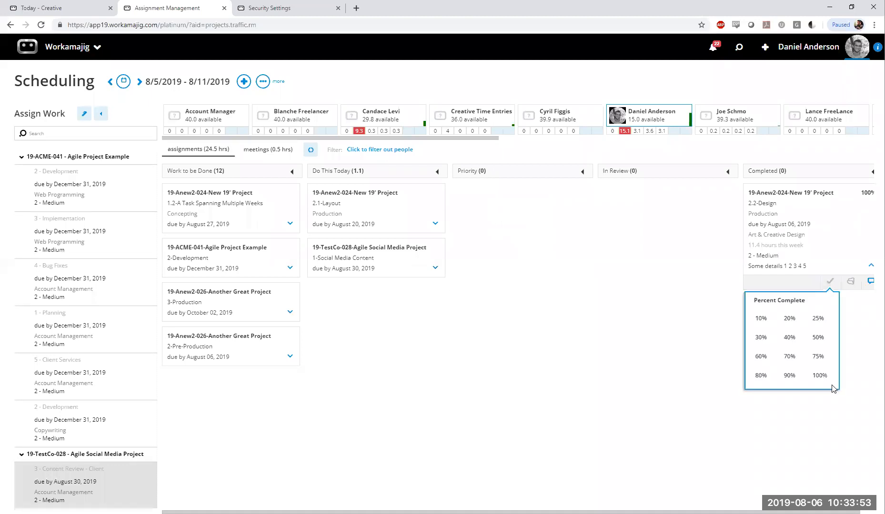
pyautogui.click(820, 376)
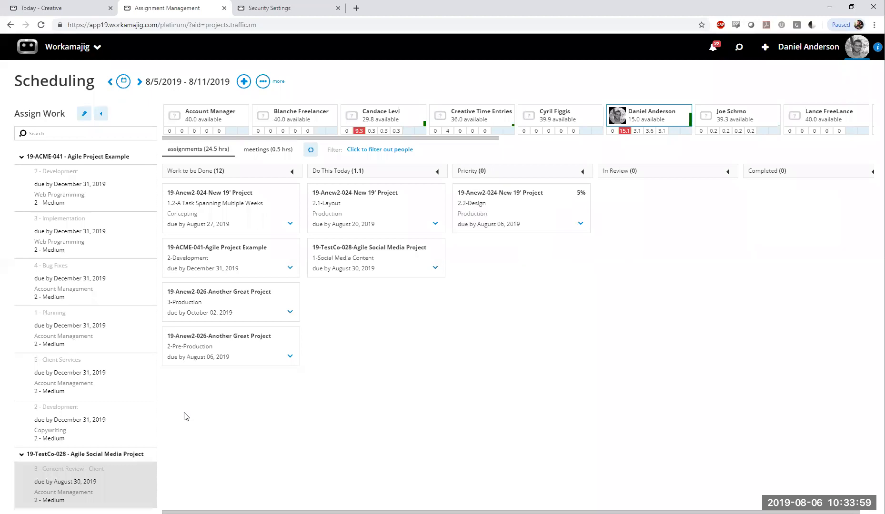
# Compare the assignment statuses of Company Defaults and the Account Managers group, and return to the assignments of the member with 15.0 hours available
pyautogui.click(263, 82)
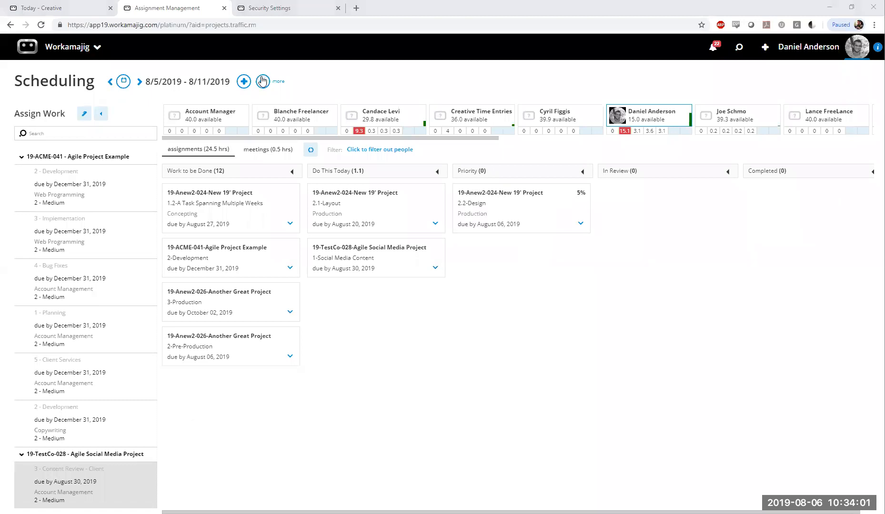
pyautogui.click(227, 149)
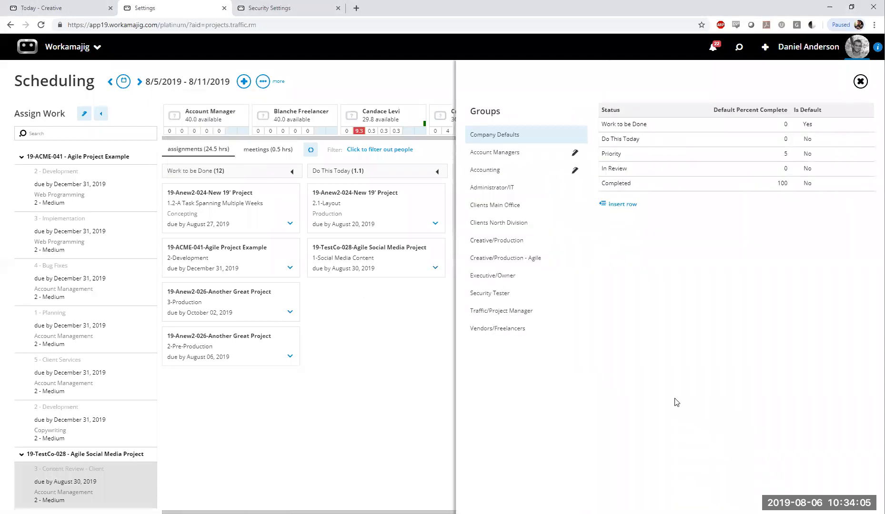
pyautogui.moveTo(469, 136); pyautogui.dragTo(534, 137)
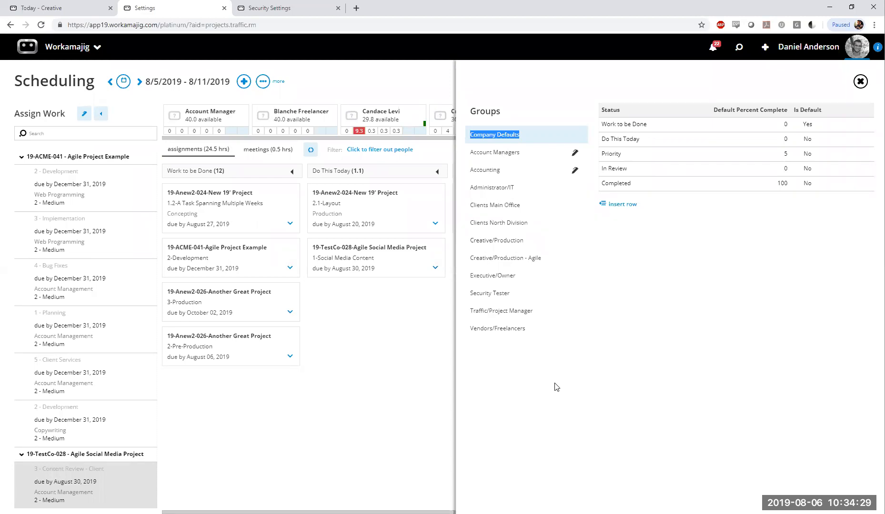
pyautogui.click(563, 157)
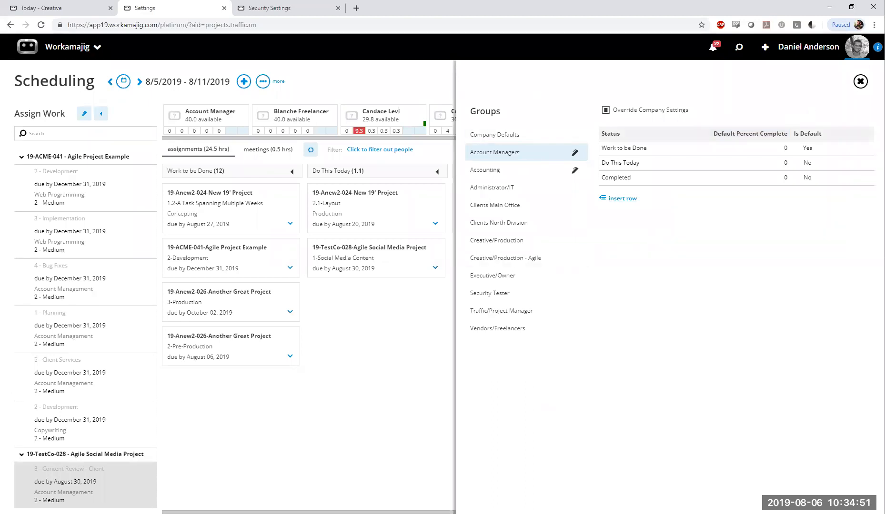
pyautogui.click(860, 82)
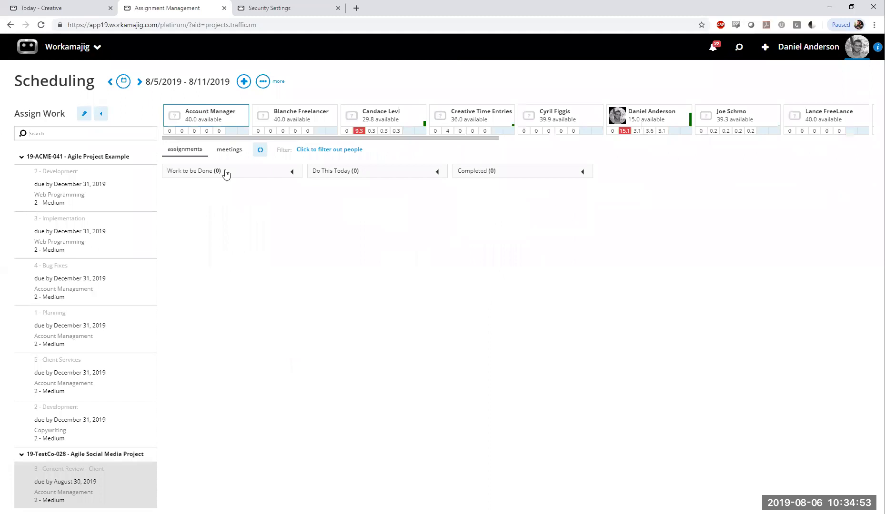
pyautogui.click(677, 119)
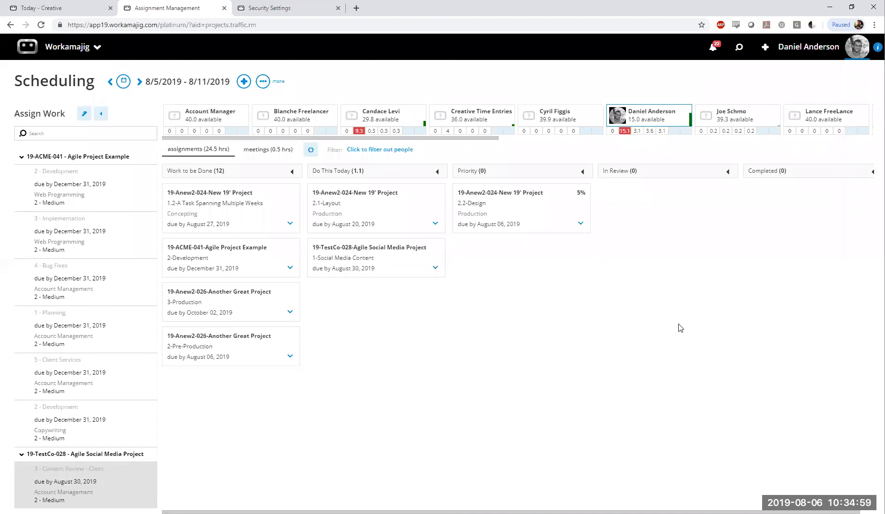
pyautogui.click(263, 84)
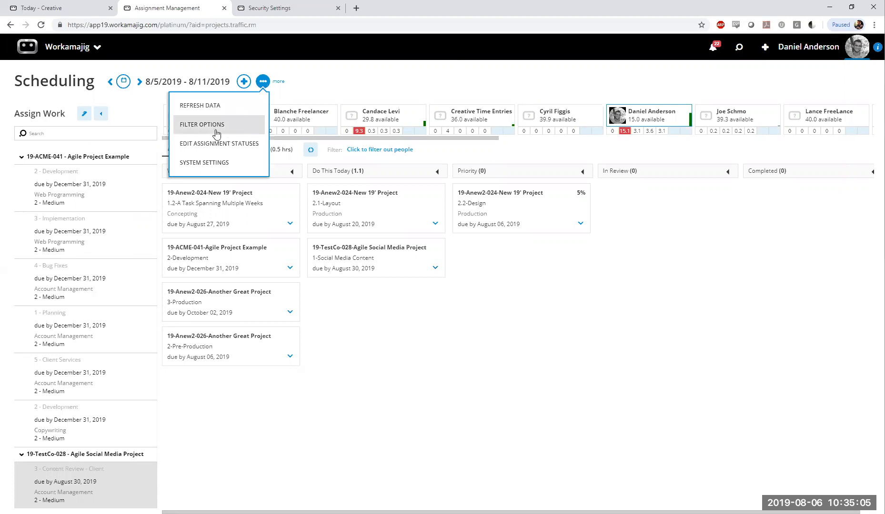
pyautogui.click(360, 76)
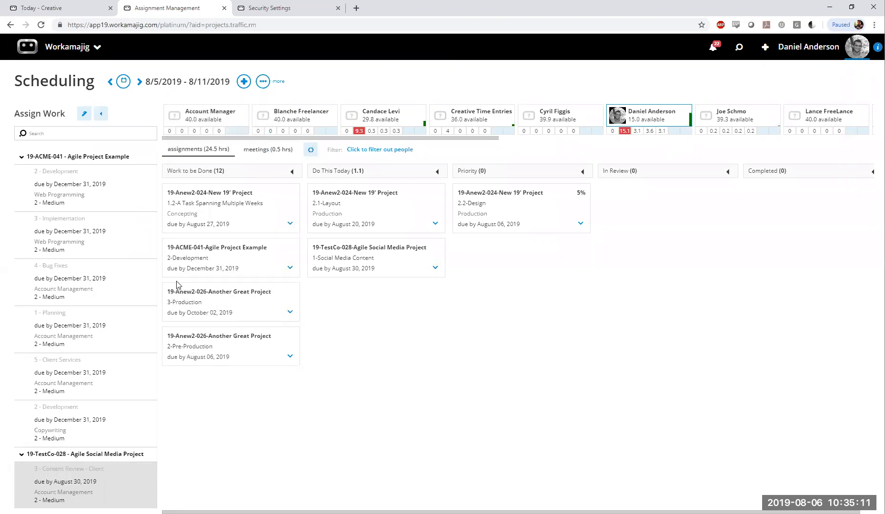
pyautogui.click(308, 152)
# Open the Web Programming task 2 - Development of 19-ACME-041 from Assign Work and return to the board
pyautogui.click(40, 198)
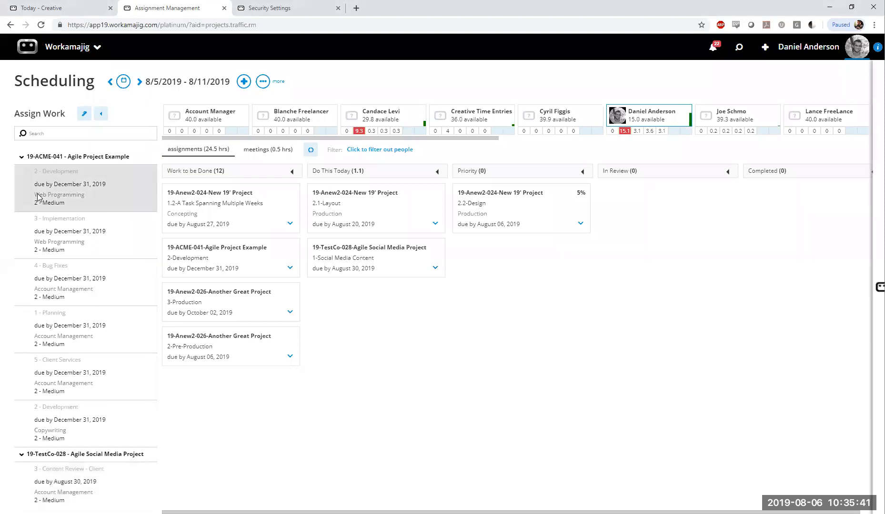
pyautogui.click(37, 197)
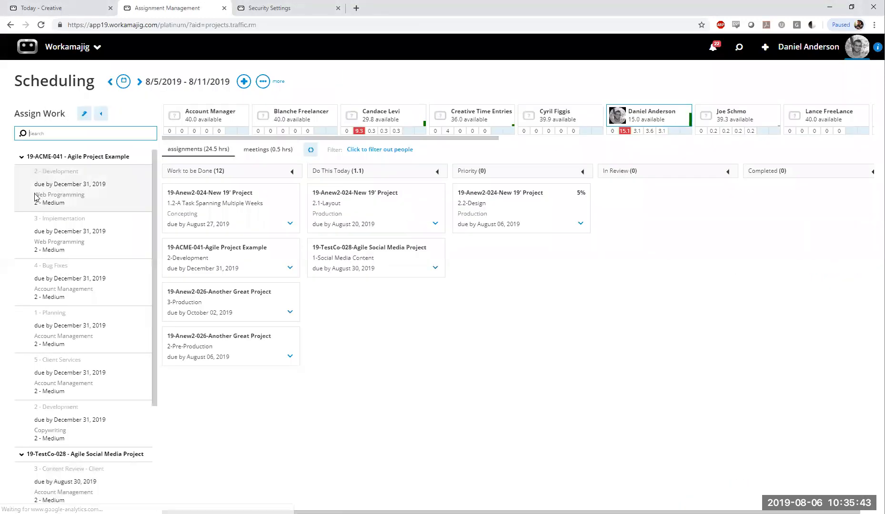
pyautogui.click(71, 194)
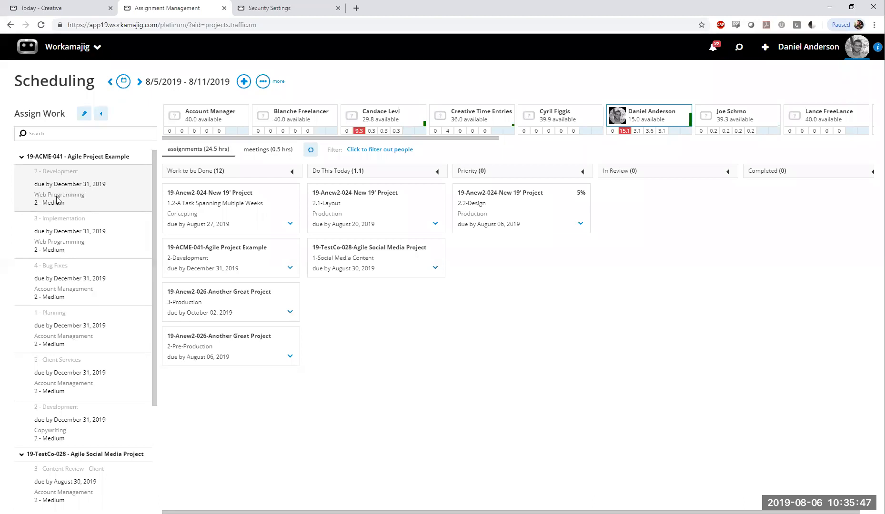
# Collapse and re-expand the 19-ACME-041 project in Assign Work, looking at the Assign Work options in between
pyautogui.click(21, 158)
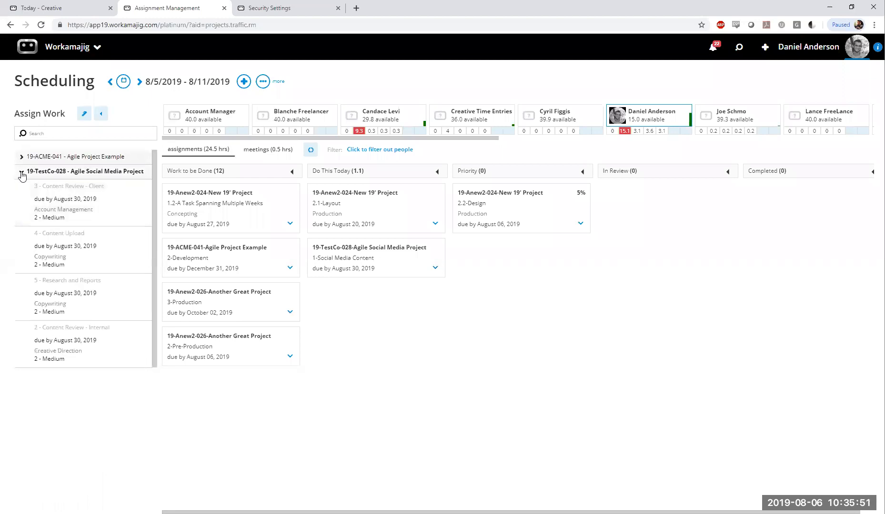
pyautogui.click(84, 113)
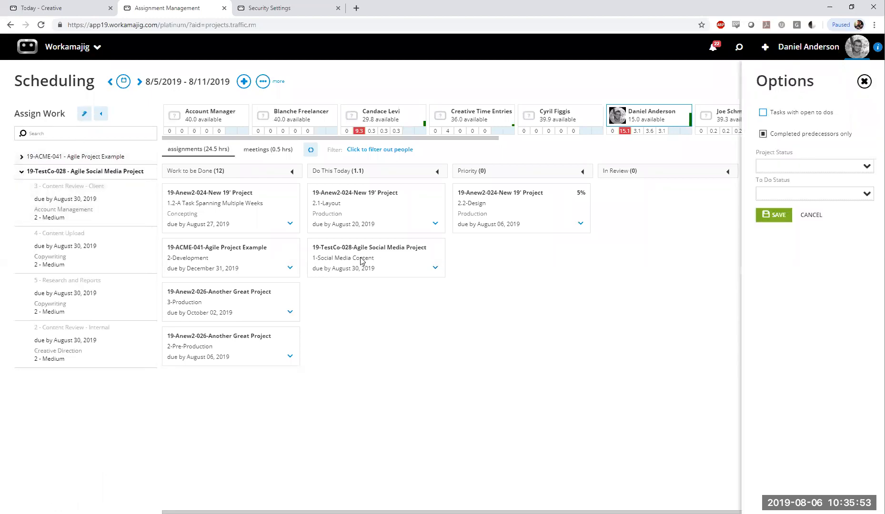
pyautogui.click(2, 172)
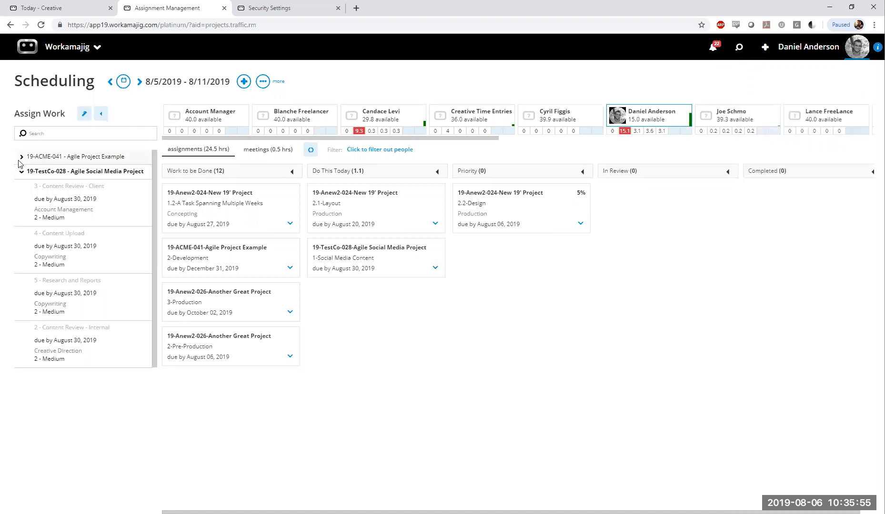
pyautogui.click(22, 158)
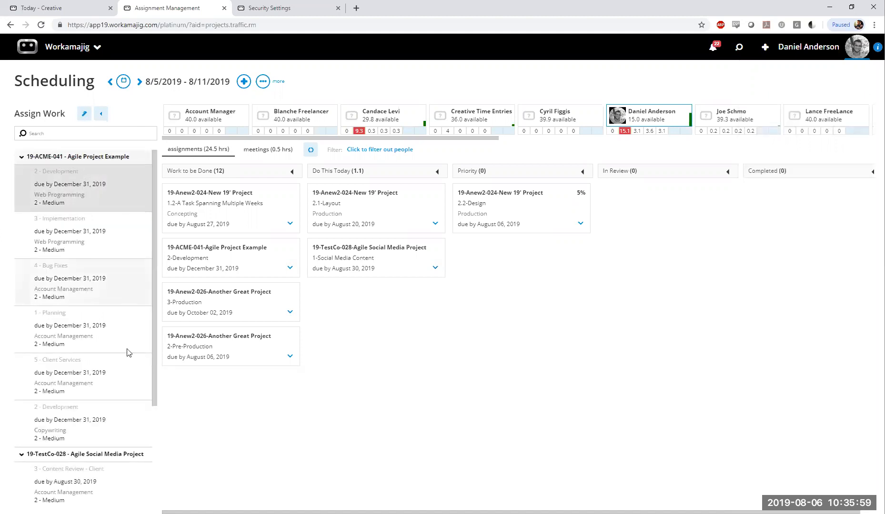
# Assign the Web Programming task 2 - Development of 19-ACME-041 to the team member listed after Creative Time Entries, and check that member's board
pyautogui.click(97, 200)
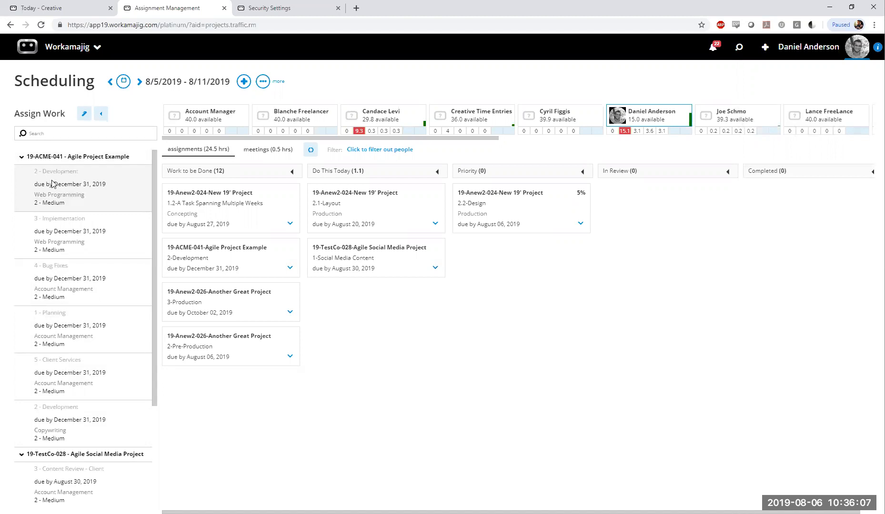
pyautogui.moveTo(52, 184); pyautogui.dragTo(553, 119)
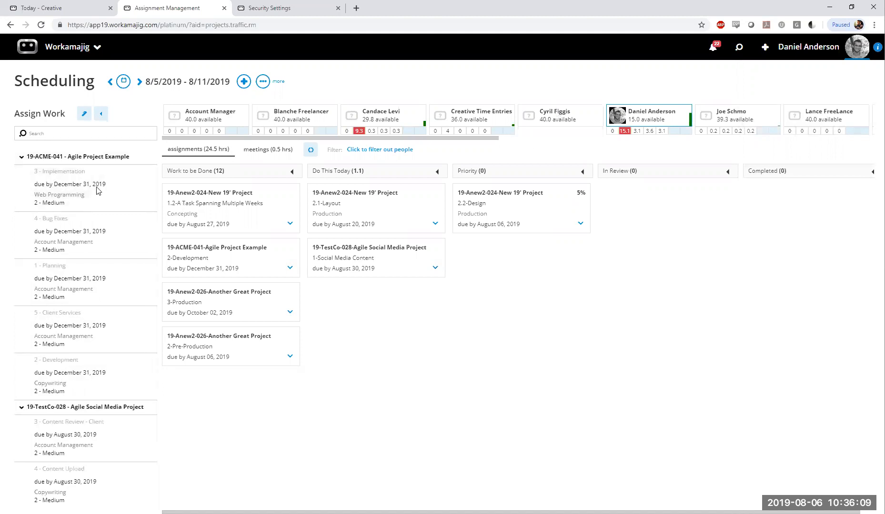
pyautogui.click(559, 119)
pyautogui.moveTo(226, 209)
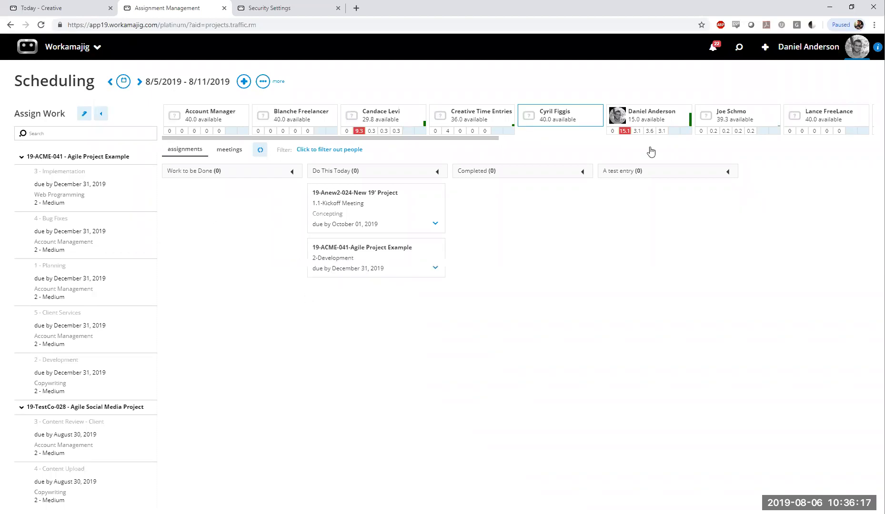
pyautogui.click(650, 125)
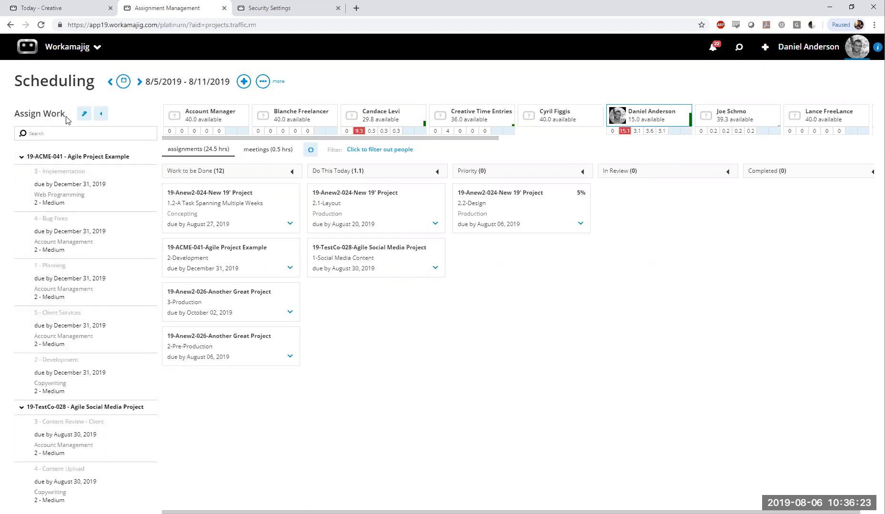
# Try limiting Assign Work to the project statuses Opportunity and Production, clear both statuses, and cancel the options
pyautogui.click(84, 113)
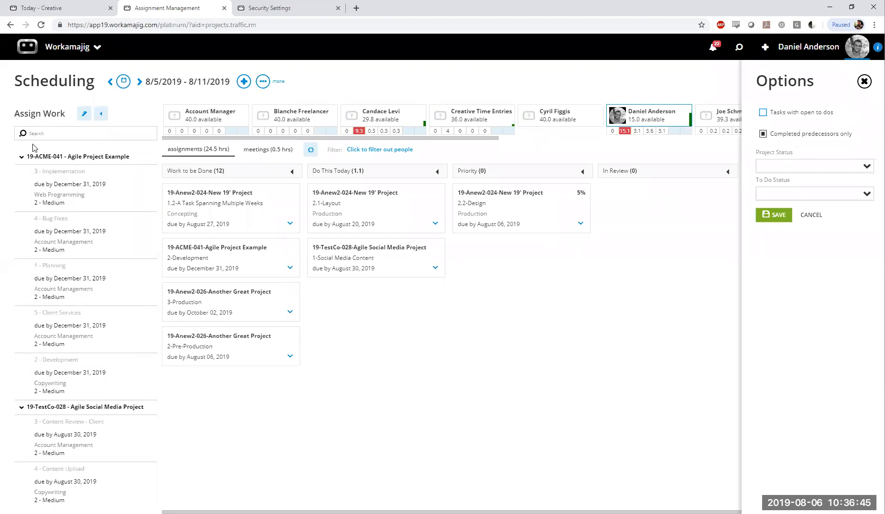
pyautogui.click(823, 164)
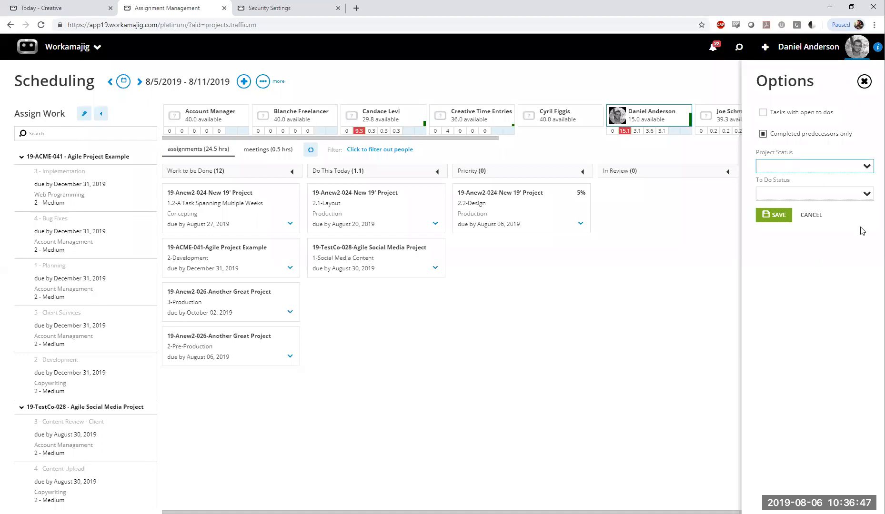
pyautogui.click(866, 167)
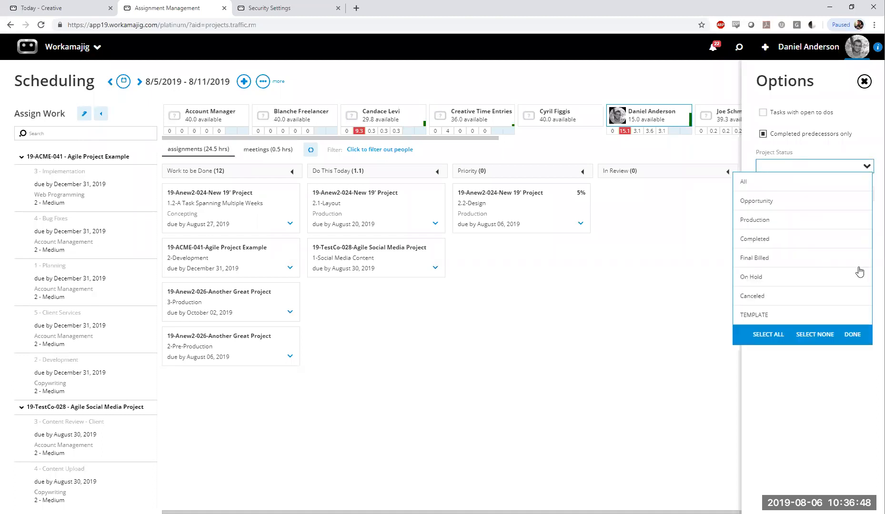
pyautogui.click(770, 203)
pyautogui.click(797, 222)
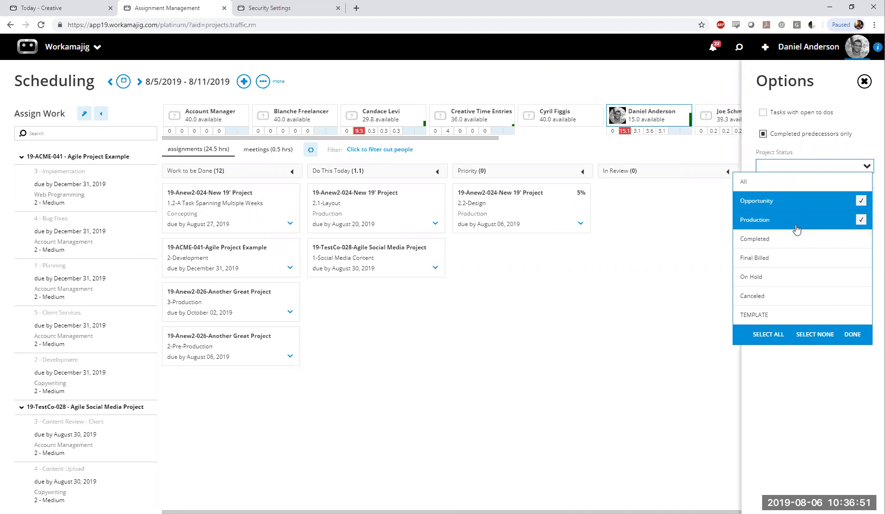
pyautogui.click(823, 156)
pyautogui.click(776, 223)
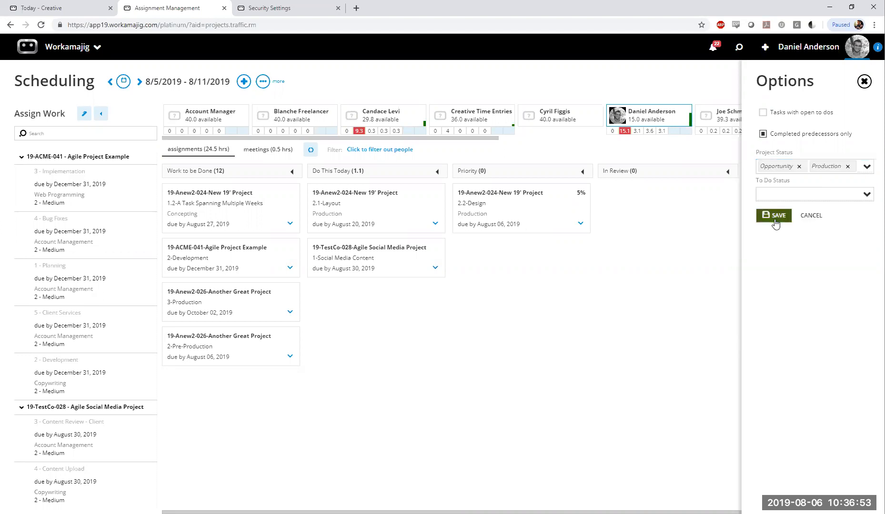
pyautogui.click(848, 166)
pyautogui.click(799, 166)
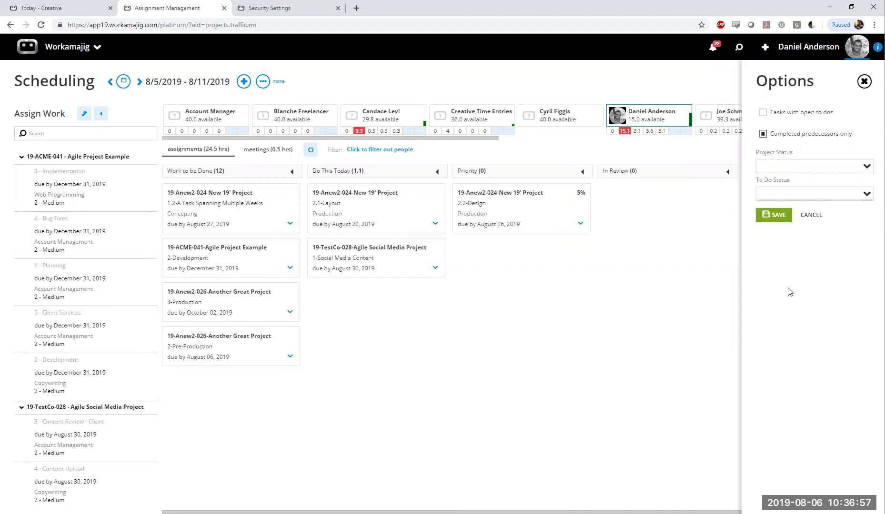
pyautogui.click(814, 216)
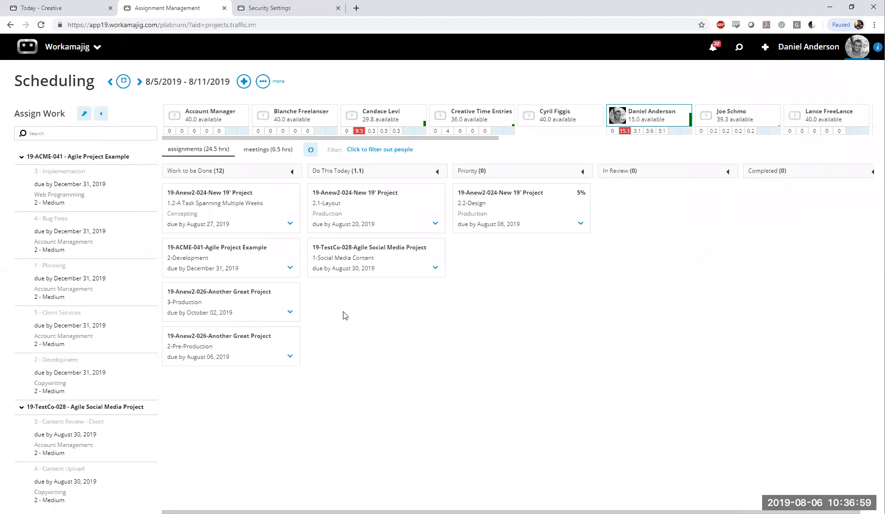
# Search Assign Work for "Web Prog" to find the unassigned Web Programming tasks
pyautogui.click(29, 133)
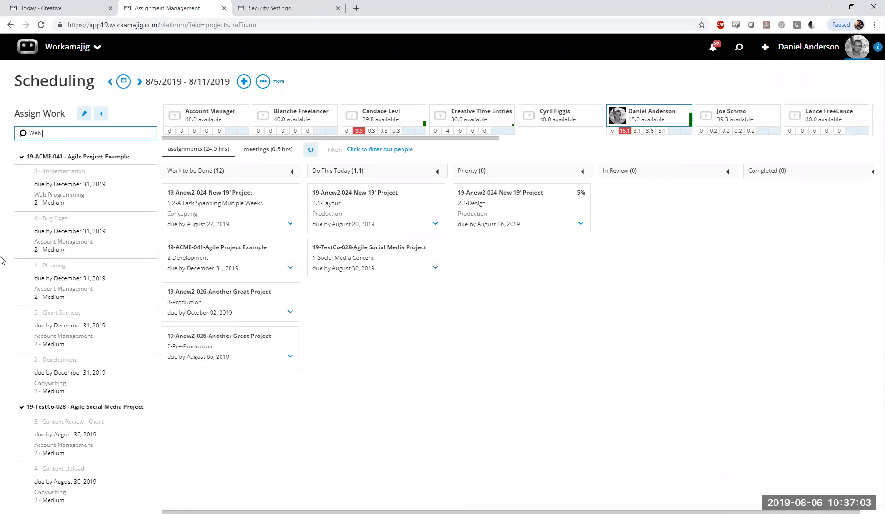
pyautogui.write('Web Progam')
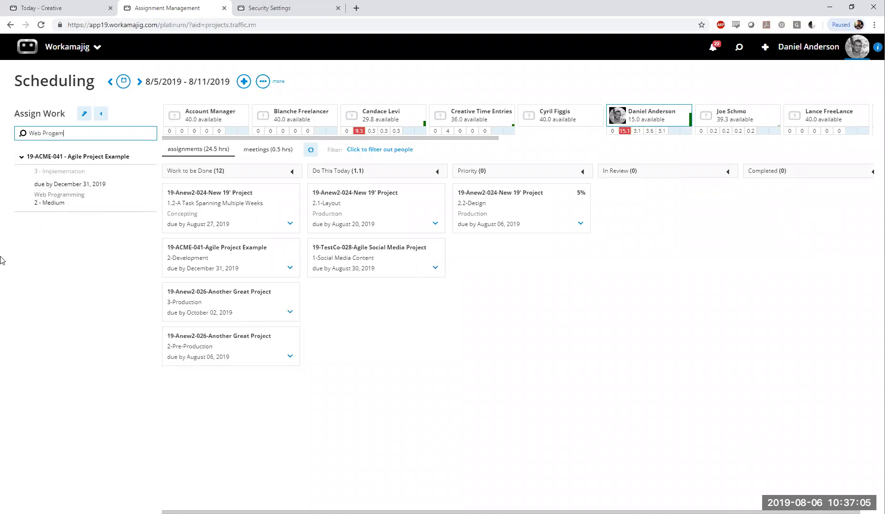
pyautogui.press('BackSpace')
pyautogui.press('BackSpace')
pyautogui.write('ga')
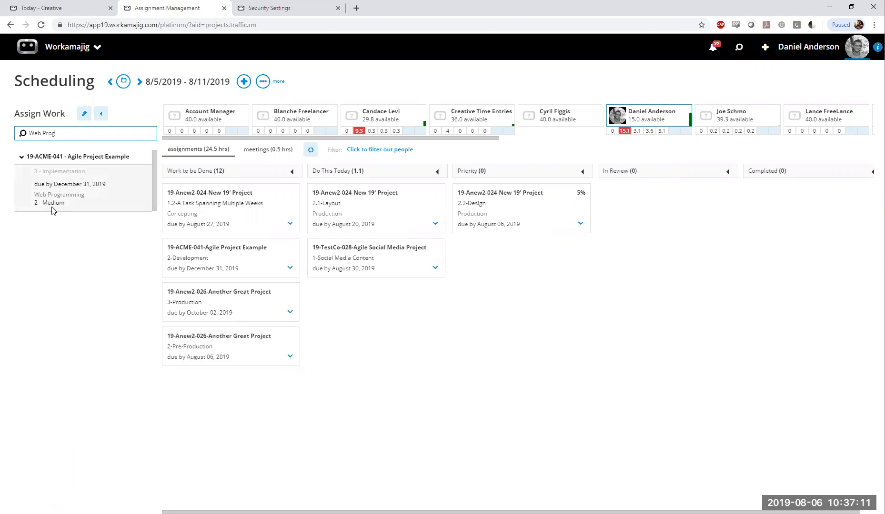
# Look at the Assign Work options and search the unassigned work for "Design"
pyautogui.click(84, 114)
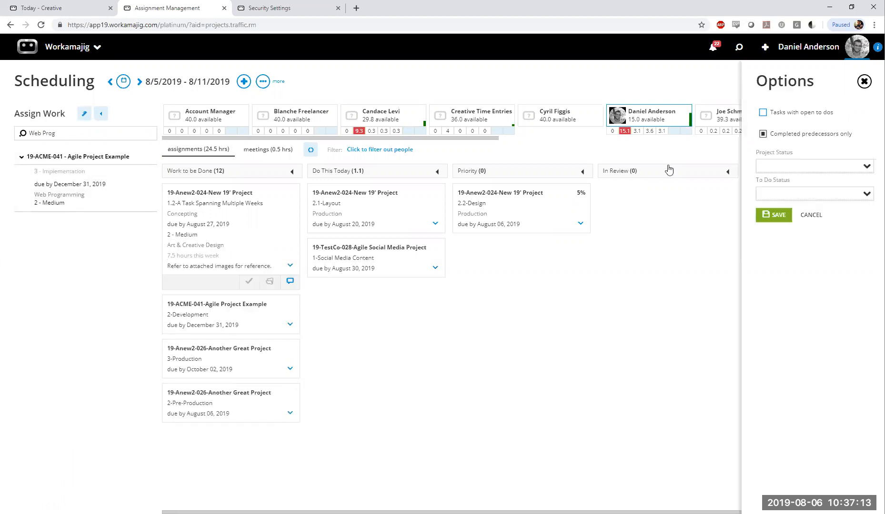
pyautogui.click(113, 134)
pyautogui.write('Design')
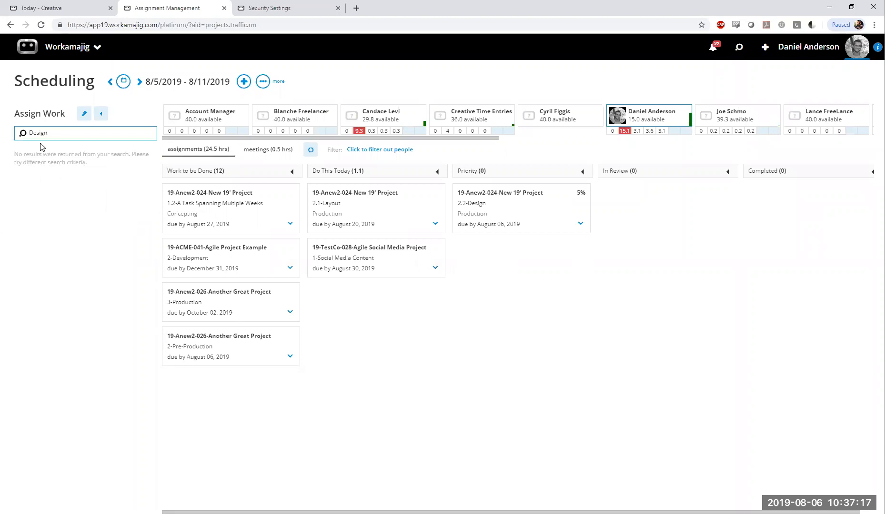
# Clear the Assign Work search and search for "Copy" instead
pyautogui.moveTo(57, 132); pyautogui.dragTo(1, 131)
pyautogui.press('BackSpace')
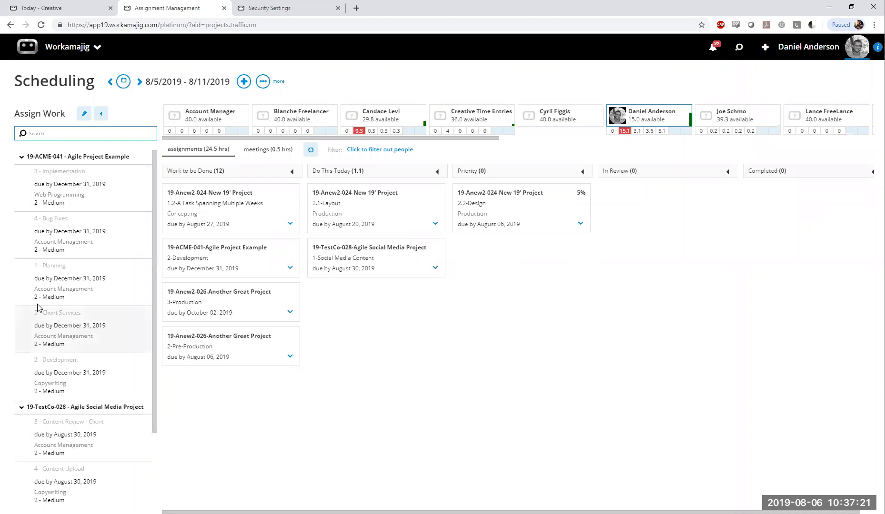
pyautogui.write('Copy')
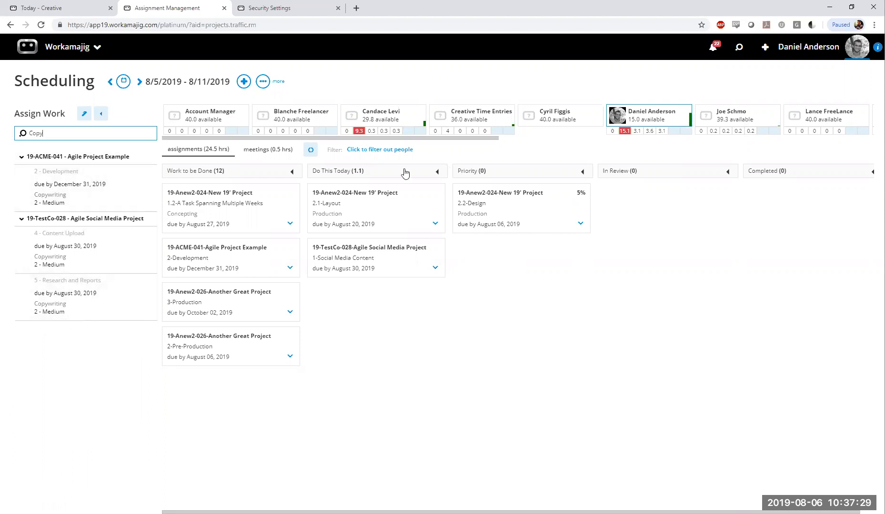
# Try filtering the people by the Copywriting service, remove that service, and cancel the filter options
pyautogui.click(377, 151)
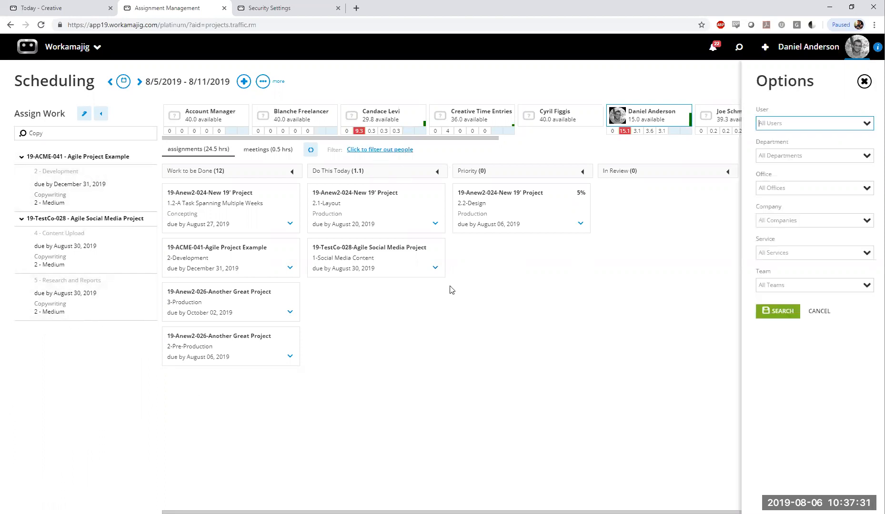
pyautogui.click(783, 246)
pyautogui.write('copy')
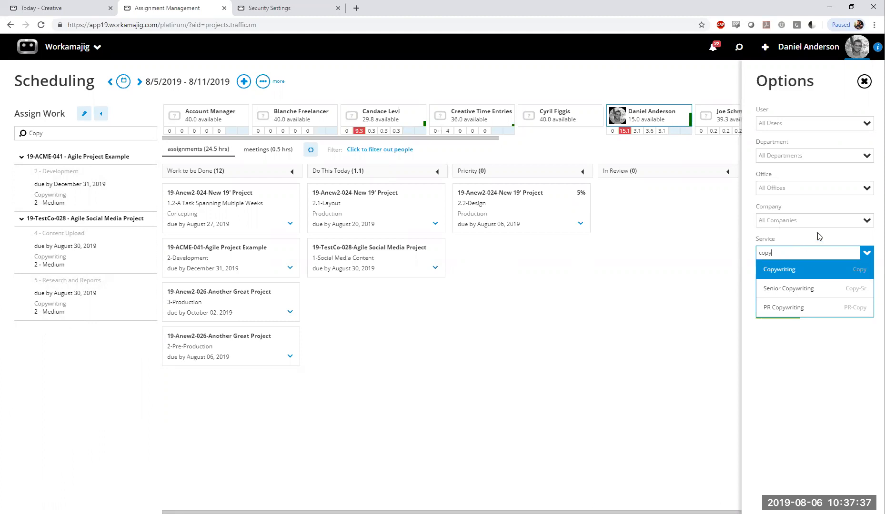
pyautogui.press('Return')
pyautogui.press('BackSpace')
pyautogui.click(840, 292)
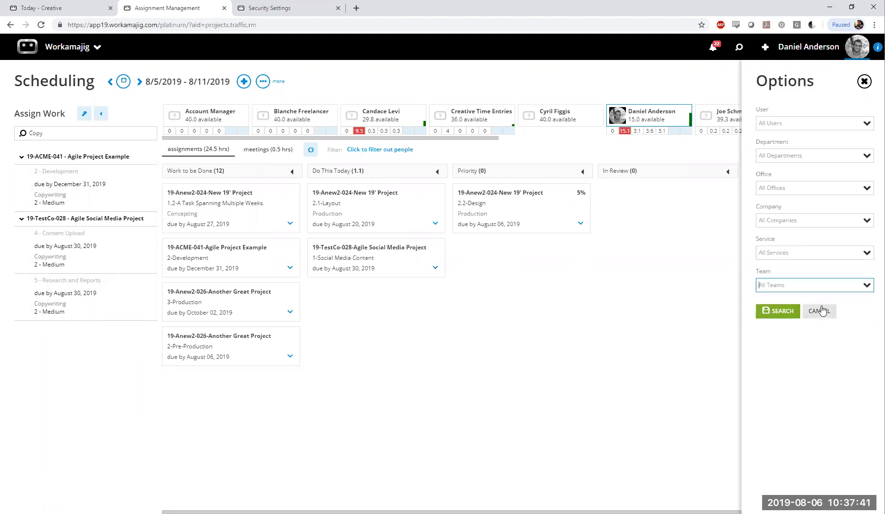
pyautogui.click(822, 311)
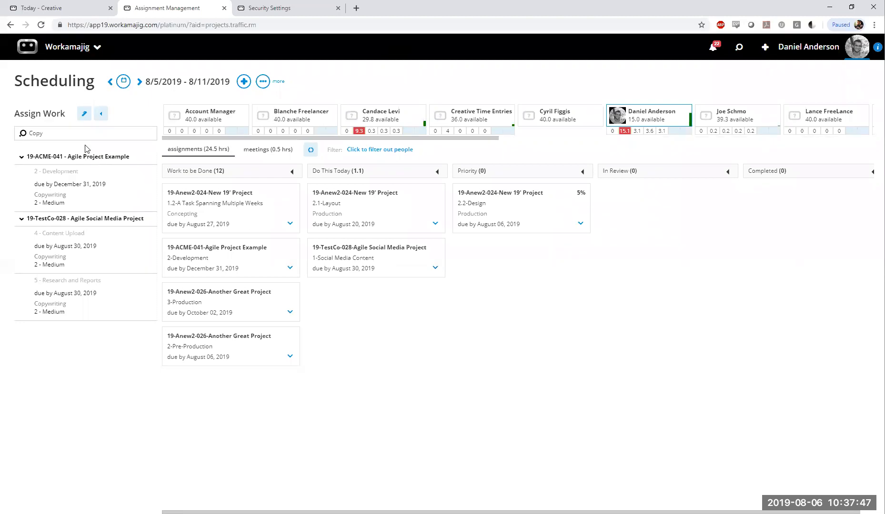
# Clear the Assign Work search and look at the types of items that can be added from Scheduling
pyautogui.click(84, 116)
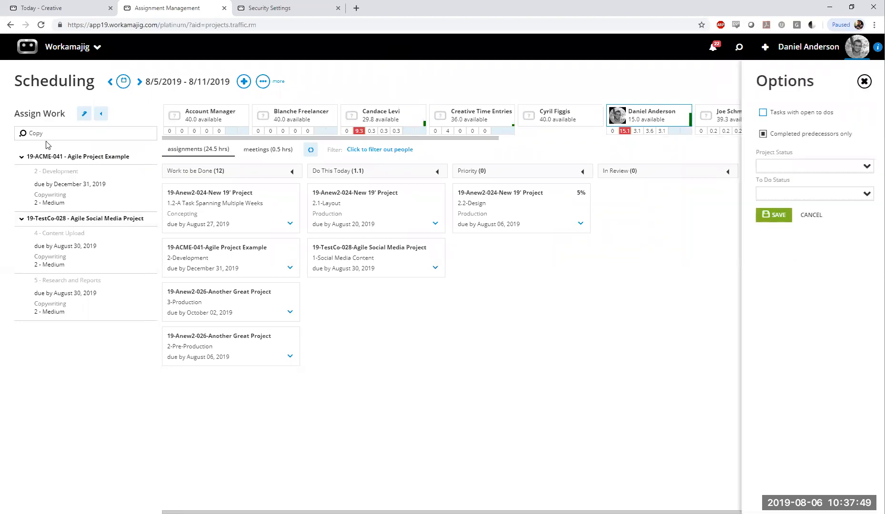
pyautogui.click(82, 128)
pyautogui.hotkey('ctrl', 'a')
pyautogui.press('BackSpace')
pyautogui.click(243, 82)
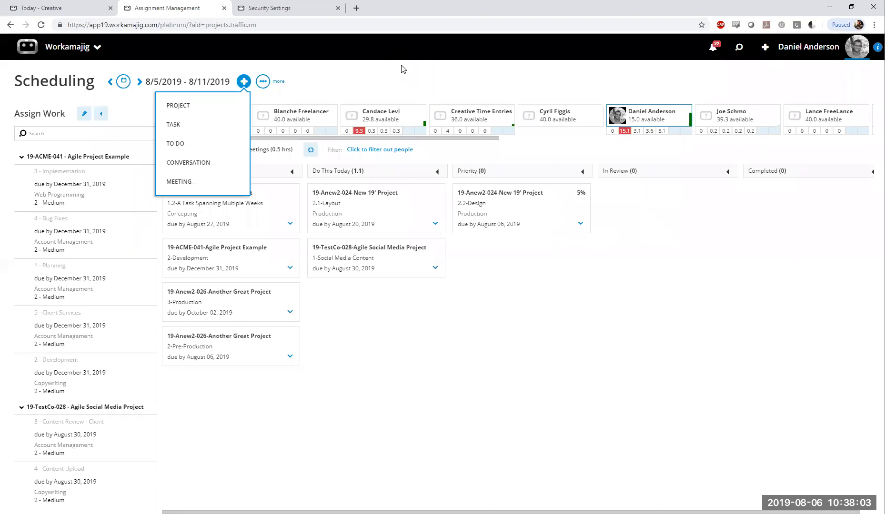
pyautogui.click(455, 64)
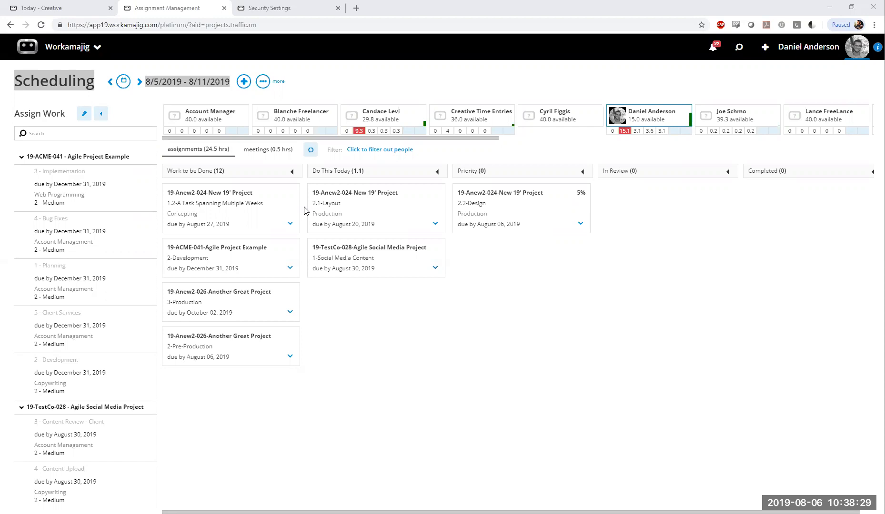
# On the Today - Creatives board, move the 2.2-Design task to Completed and back to Priority, looking at the date calendar in between
pyautogui.click(52, 5)
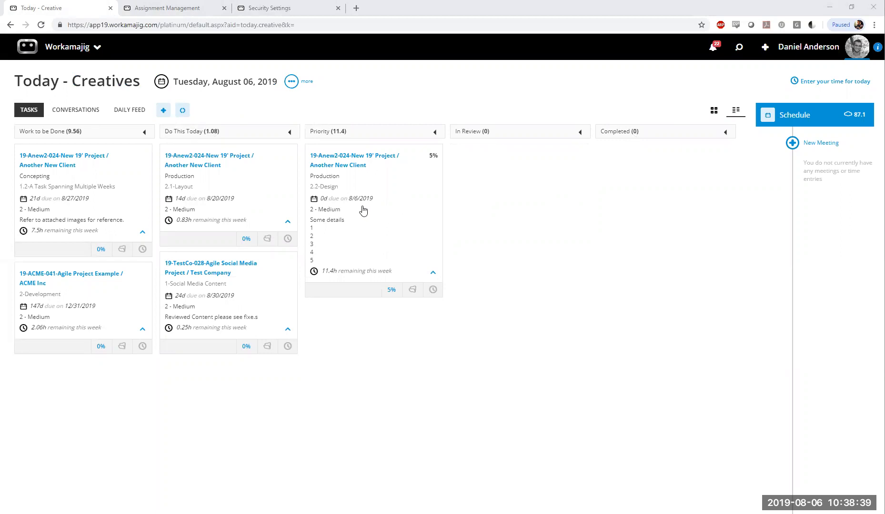
pyautogui.moveTo(363, 209); pyautogui.dragTo(710, 164)
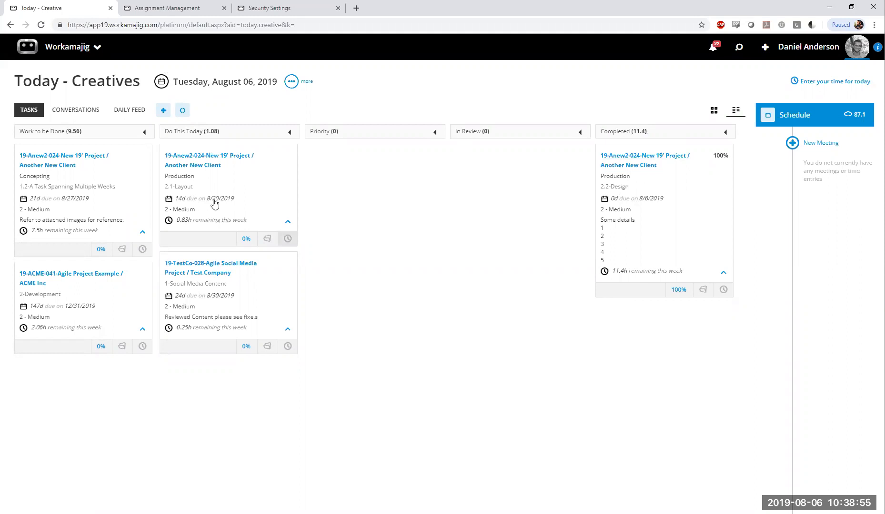
pyautogui.click(163, 86)
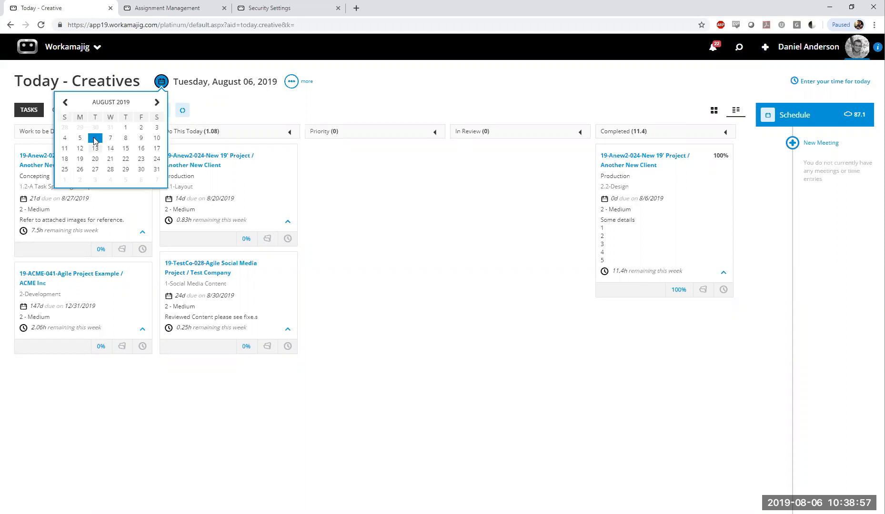
pyautogui.click(620, 186)
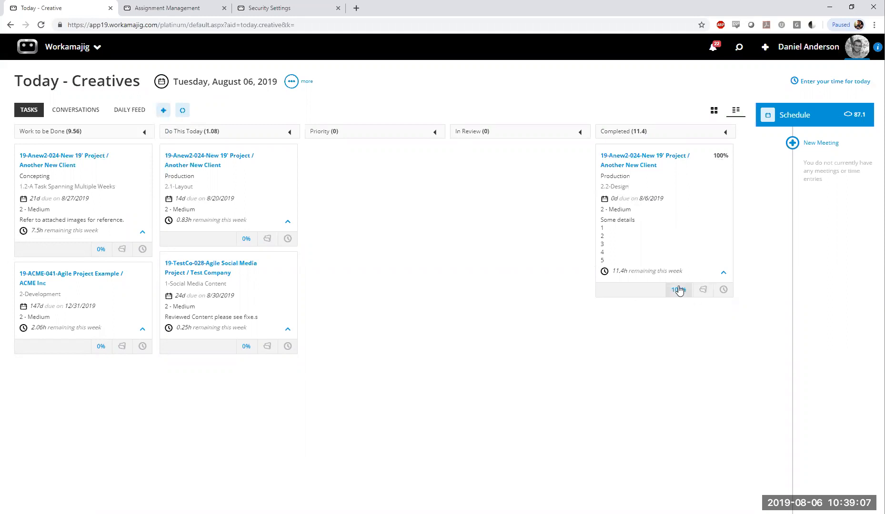
pyautogui.moveTo(705, 216); pyautogui.dragTo(408, 227)
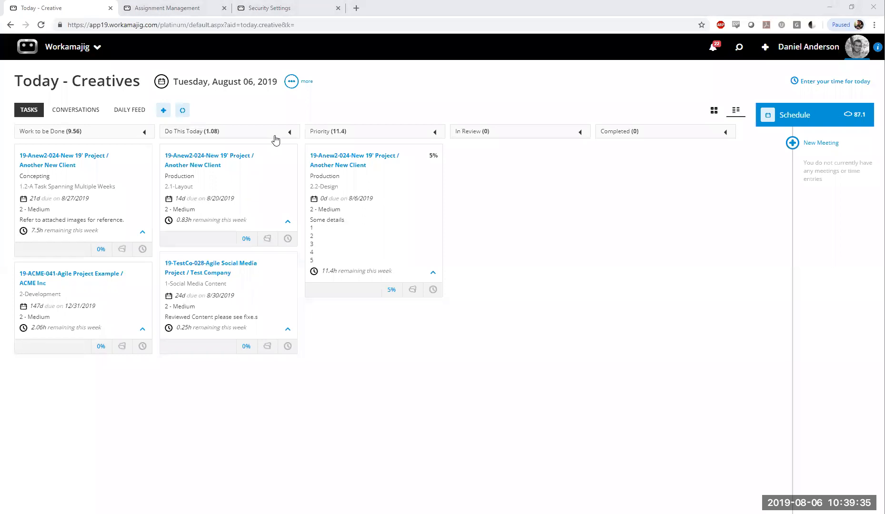
# Return to the Scheduling board and collapse and re-expand the 19-ACME-041 project in Assign Work
pyautogui.click(186, 8)
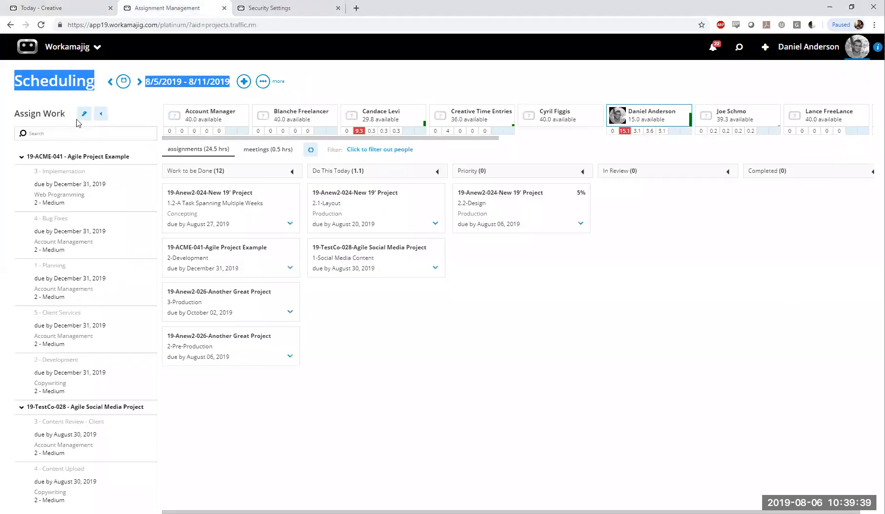
pyautogui.click(43, 113)
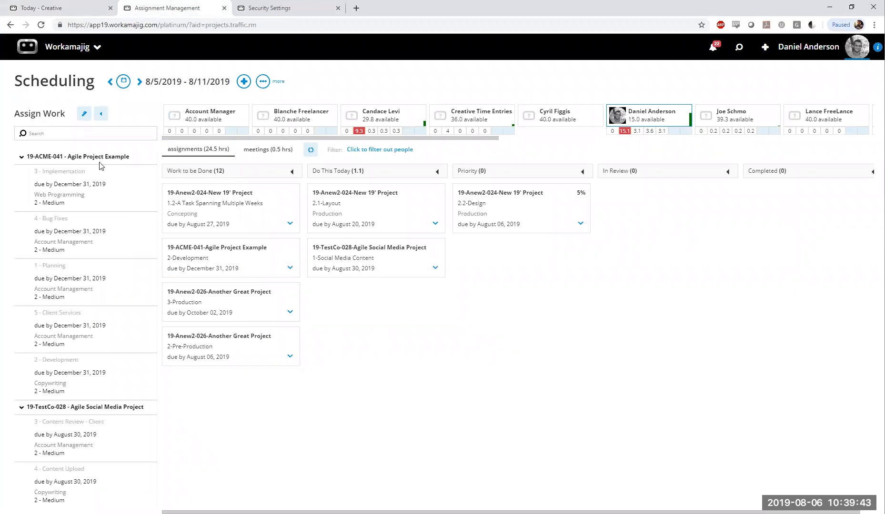
pyautogui.click(22, 157)
pyautogui.click(22, 158)
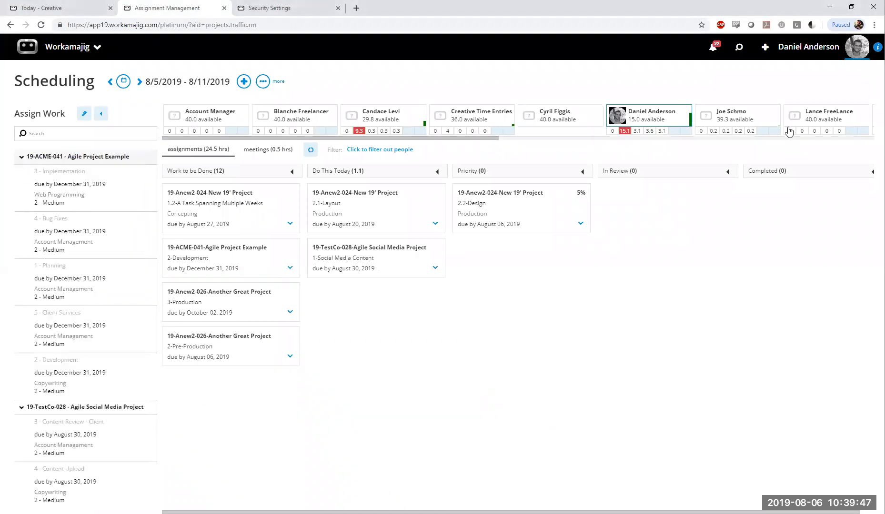
# Open the 3 - Implementation task of 19-ACME-041, inspect its unassigned Web Programming row, and return to the board without assigning anyone
pyautogui.click(80, 187)
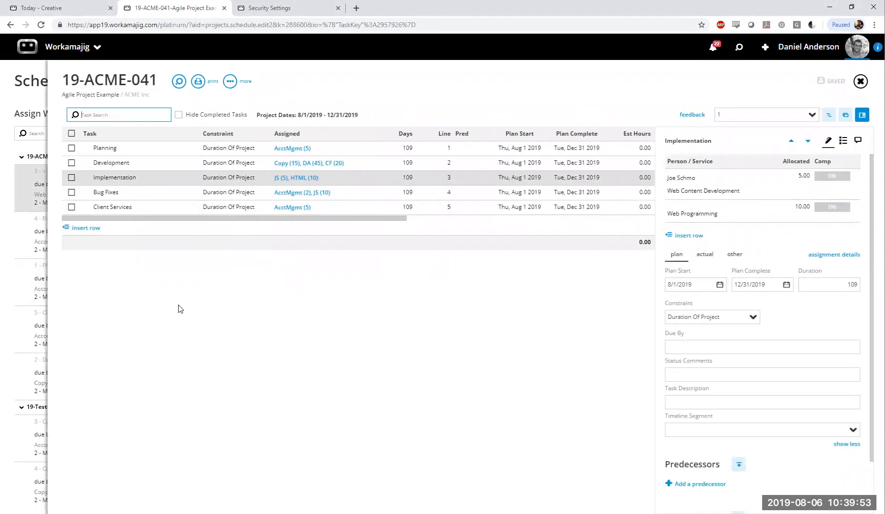
pyautogui.click(684, 211)
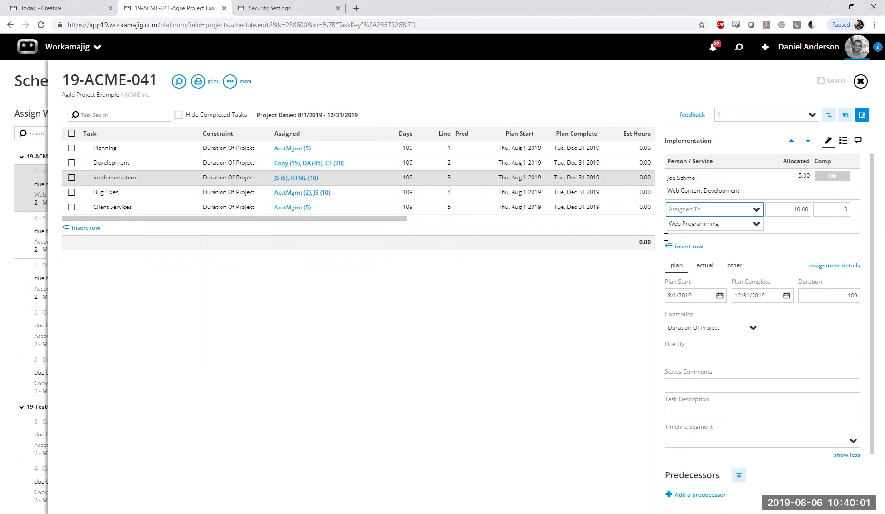
pyautogui.press('Tab')
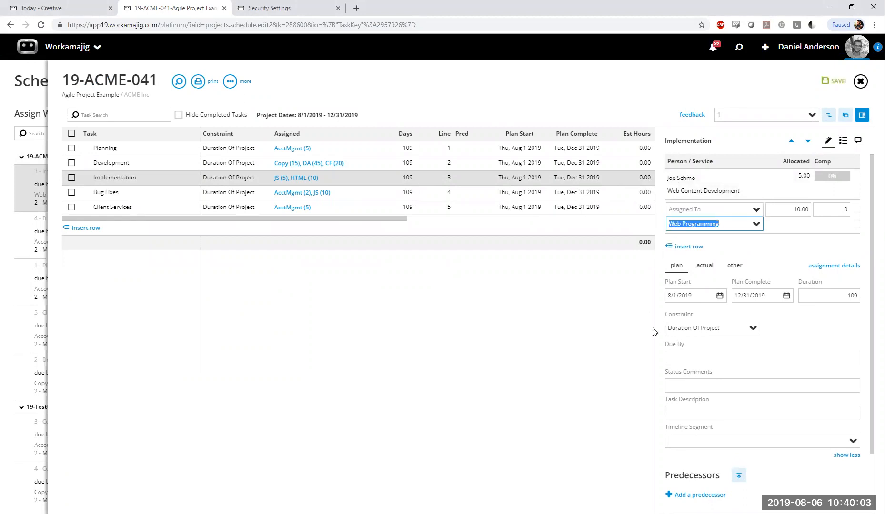
pyautogui.click(695, 210)
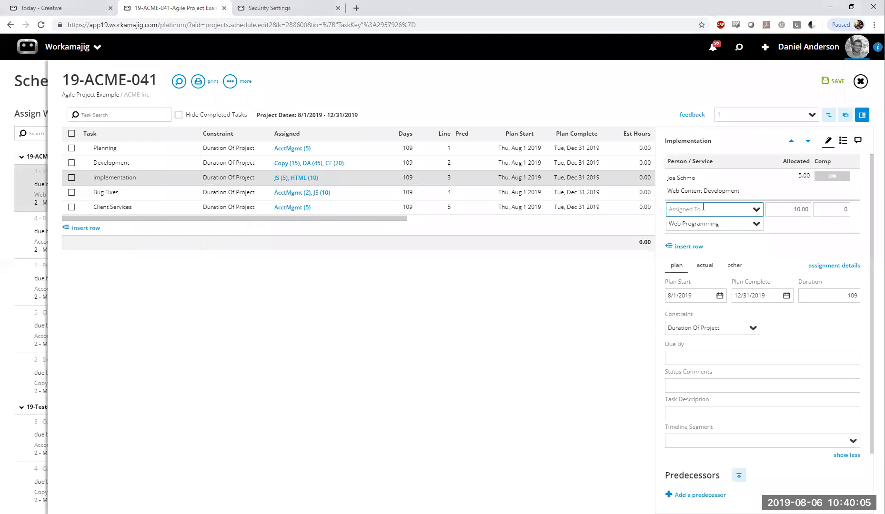
pyautogui.click(860, 82)
pyautogui.click(812, 44)
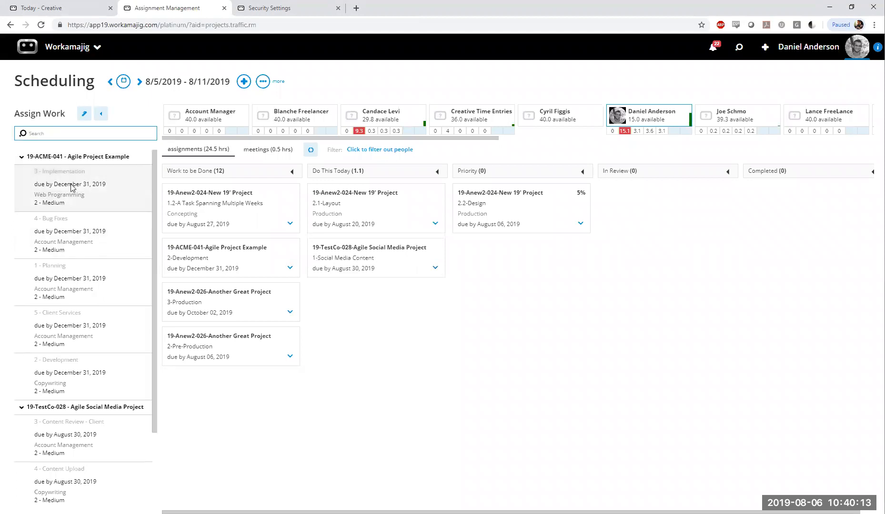
pyautogui.click(46, 185)
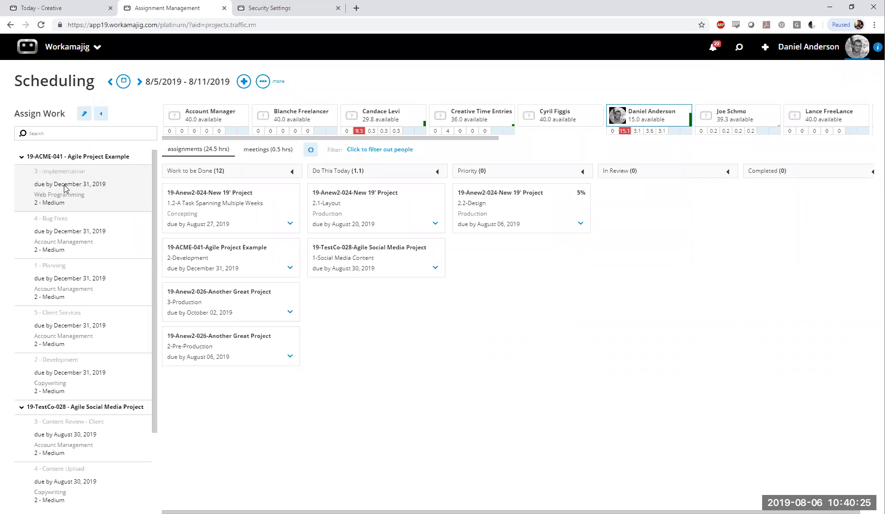
# Assign the 3 - Implementation task of 19-ACME-041 to the selected person under Work to be Done and open its project schedule
pyautogui.moveTo(66, 189); pyautogui.dragTo(233, 394)
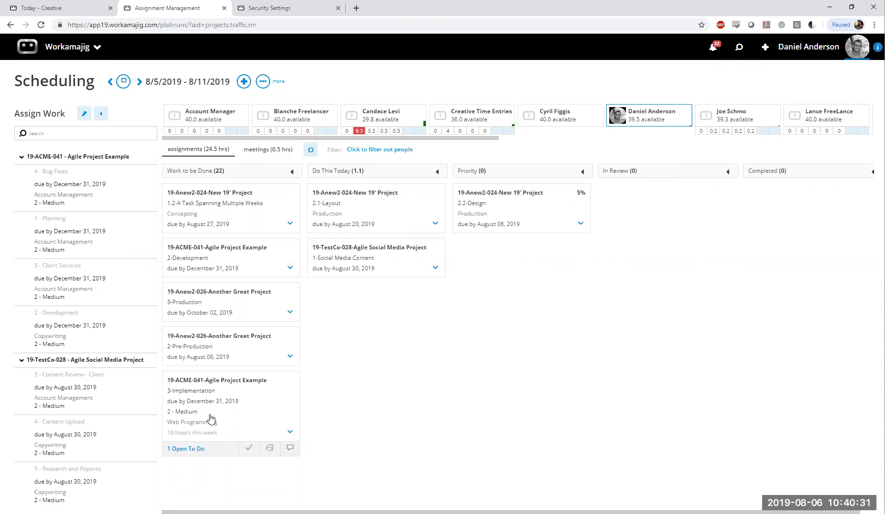
pyautogui.click(270, 448)
pyautogui.click(232, 305)
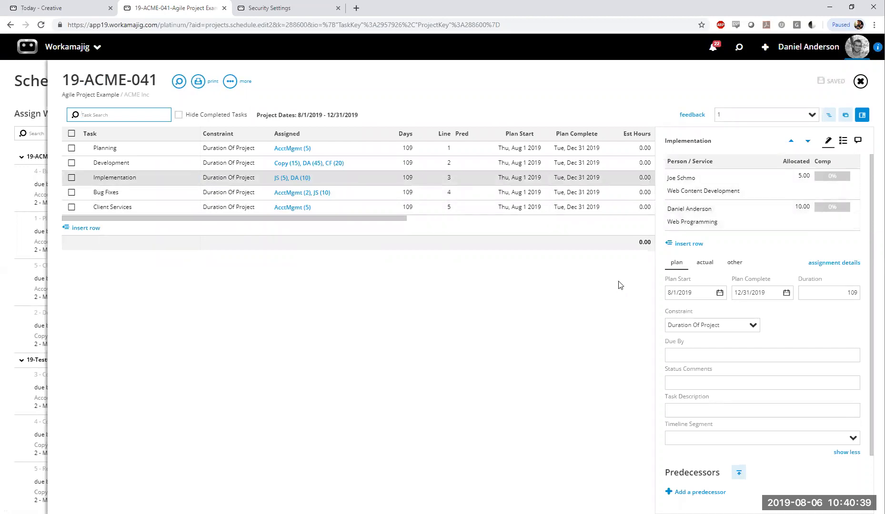
# Remove the person from the Implementation task's Web Programming row, save the schedule and return to the Scheduling board
pyautogui.click(688, 211)
pyautogui.press('BackSpace')
pyautogui.click(613, 326)
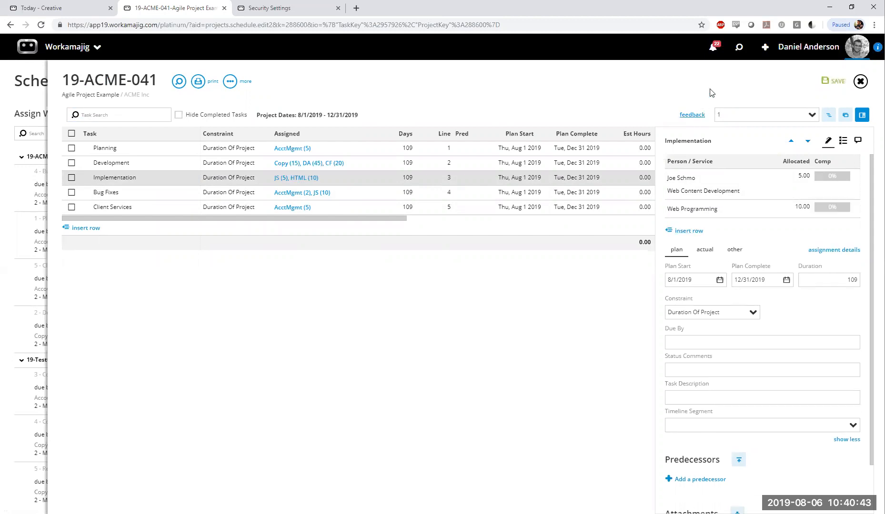
pyautogui.click(829, 81)
pyautogui.click(860, 83)
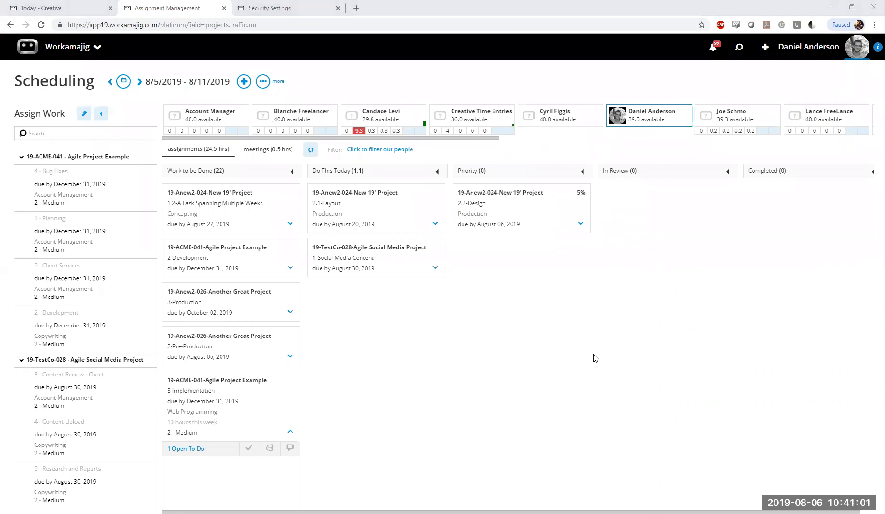
# Inspect the comments on the 2.2-Design task in the Priority column without changing them
pyautogui.click(526, 238)
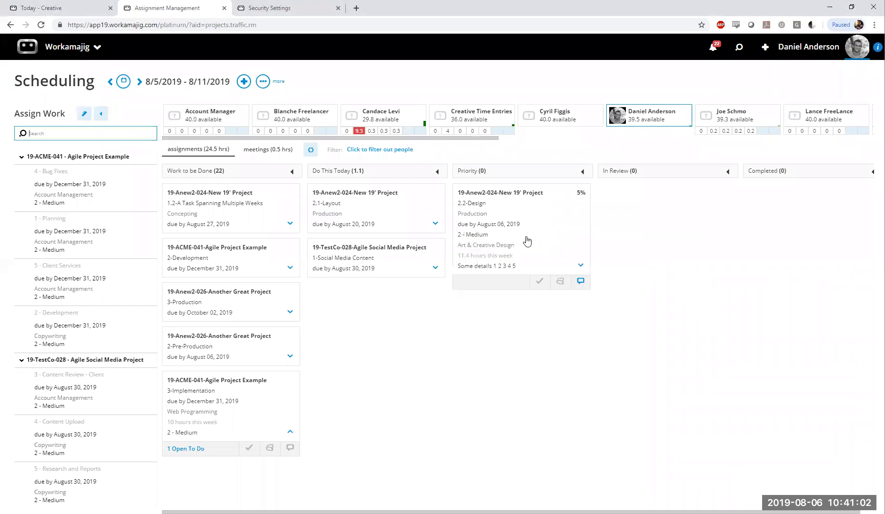
pyautogui.click(580, 281)
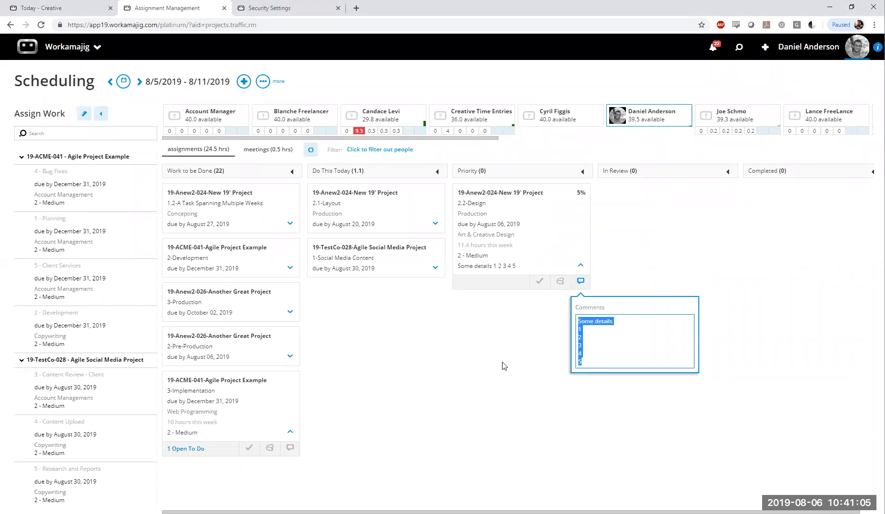
pyautogui.click(655, 356)
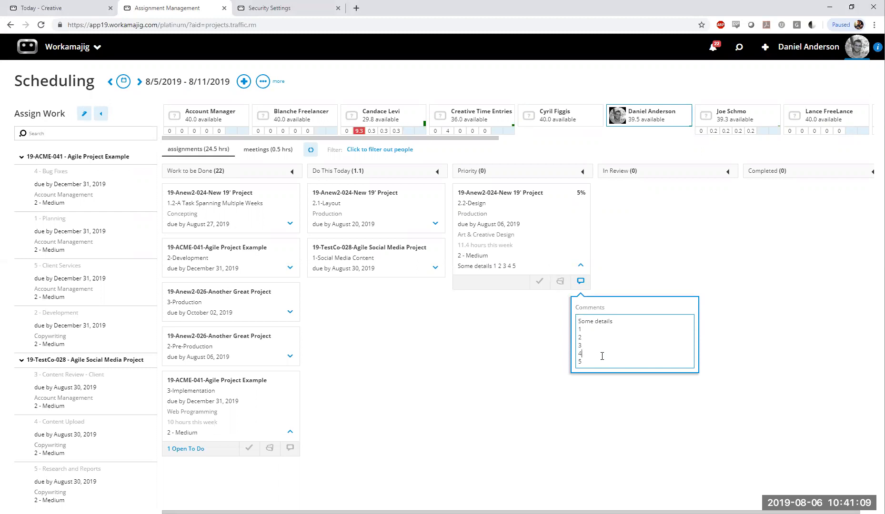
# Open the 2.2-Design task in the 19-Anew2-024 schedule, inspect its assignment details and traffic comment, and return to the Scheduling board
pyautogui.click(559, 282)
pyautogui.click(530, 325)
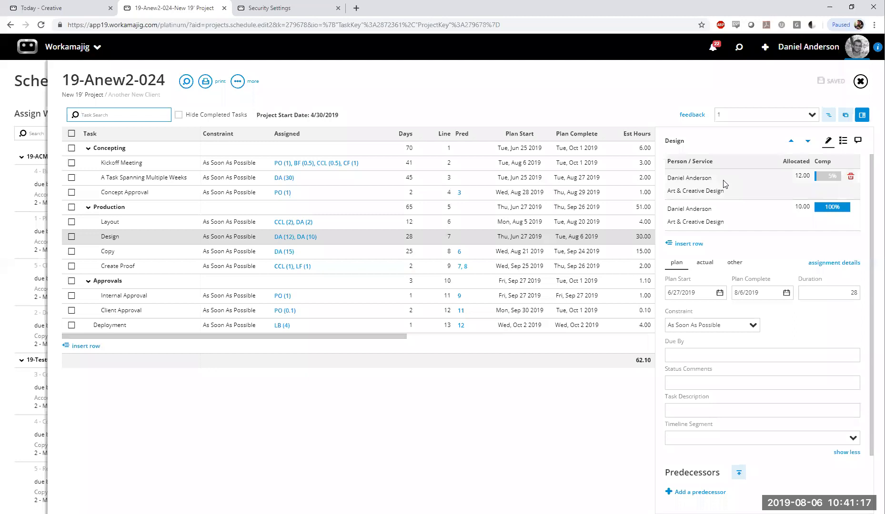
pyautogui.click(291, 238)
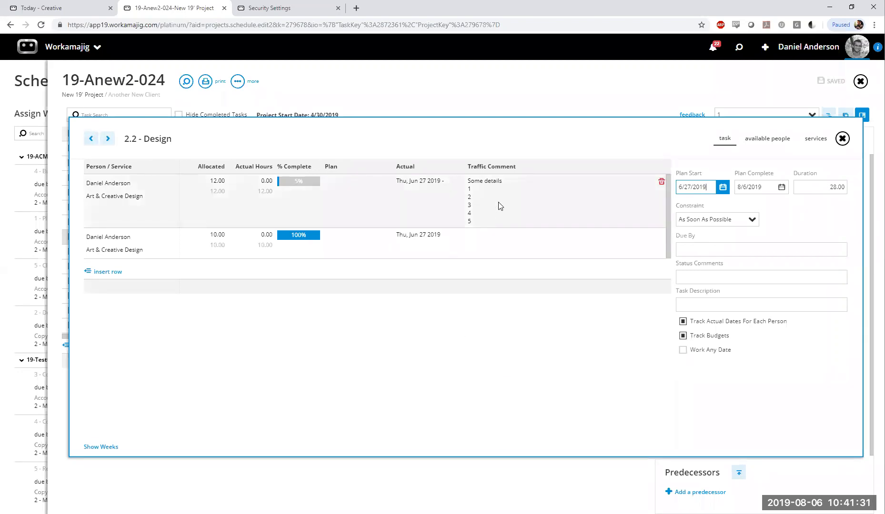
pyautogui.click(842, 139)
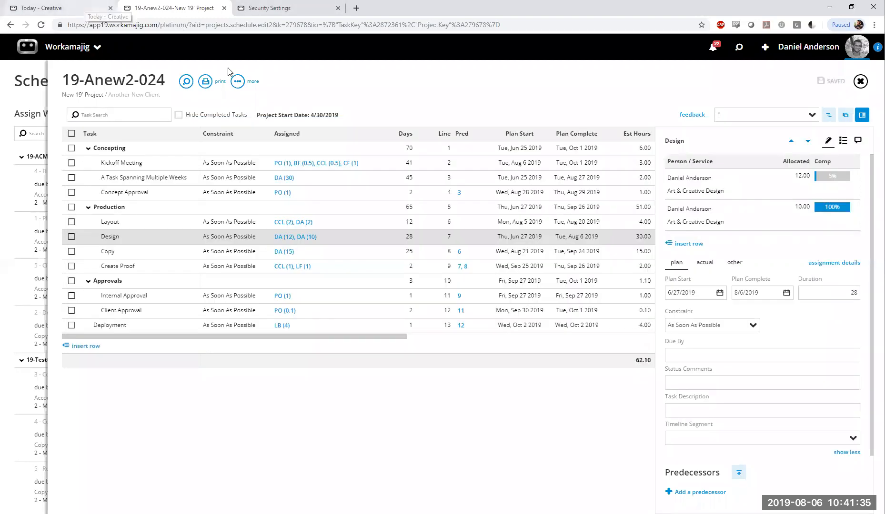
pyautogui.click(2, 175)
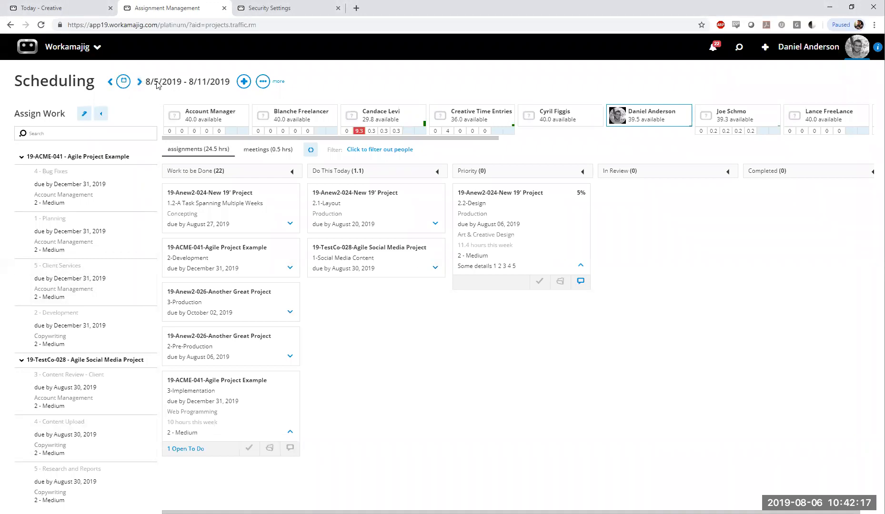
# Look at the scheduled week range and the Assign Work options, and close the options without changes
pyautogui.moveTo(147, 82); pyautogui.dragTo(234, 89)
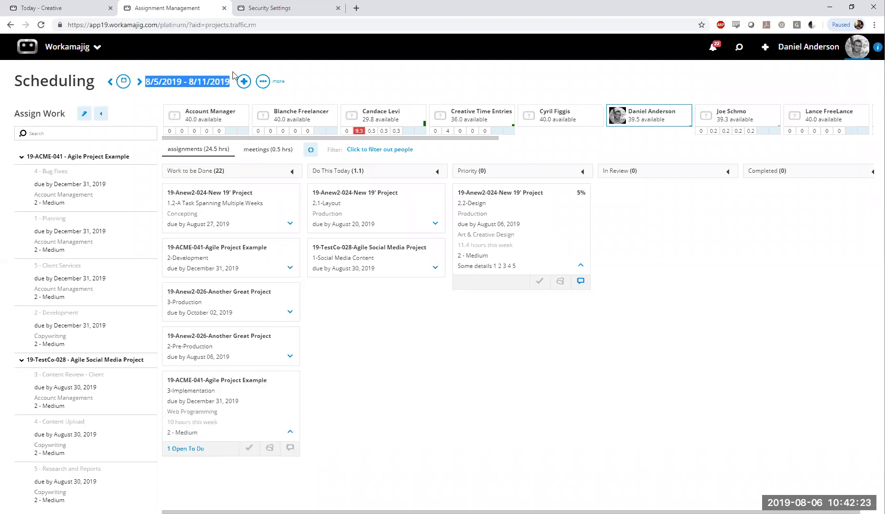
pyautogui.click(5, 110)
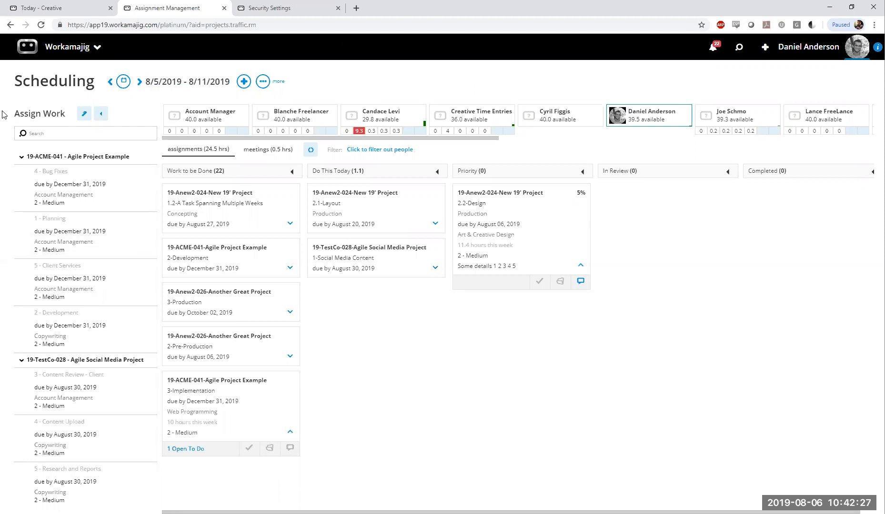
pyautogui.click(82, 115)
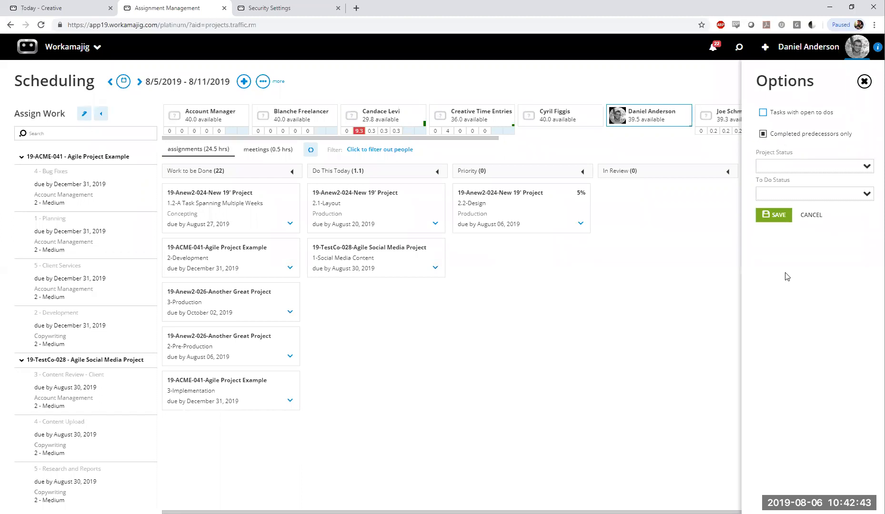
pyautogui.click(863, 82)
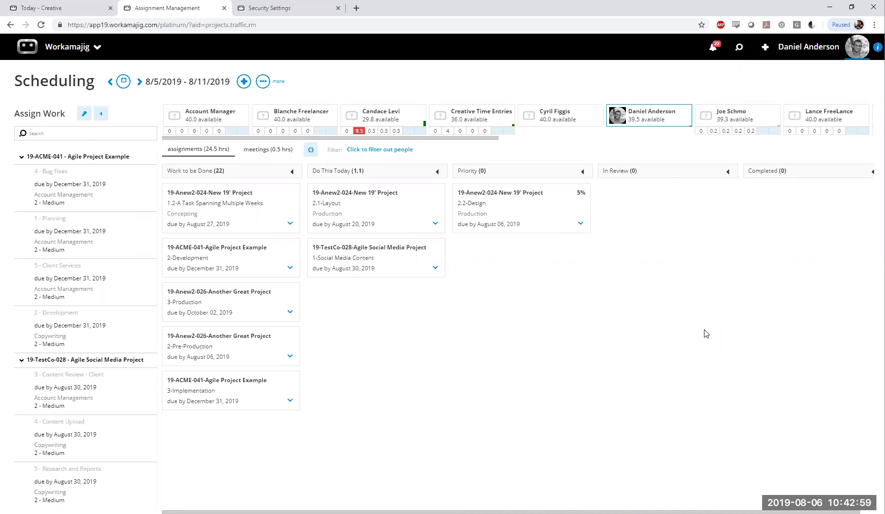
# Switch to Today - Creatives and examine the Company Defaults task and display options in its System Settings, leaving them as they are
pyautogui.click(66, 8)
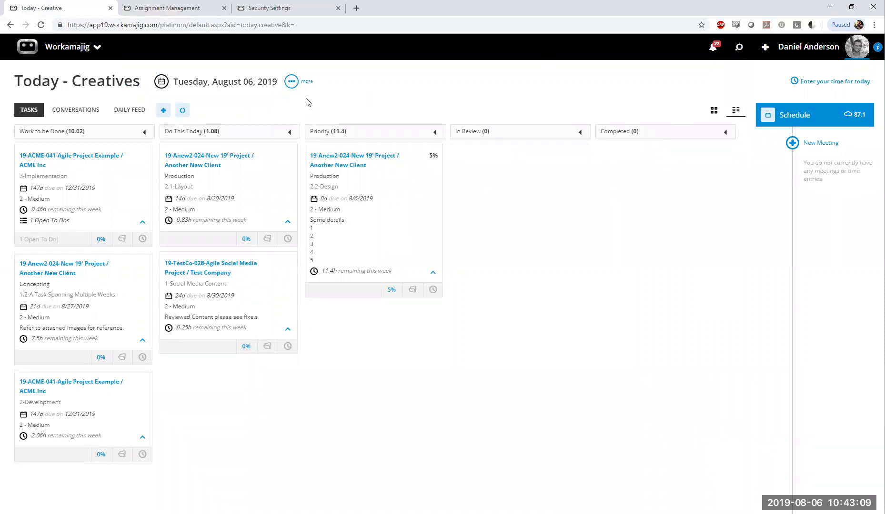
pyautogui.click(298, 86)
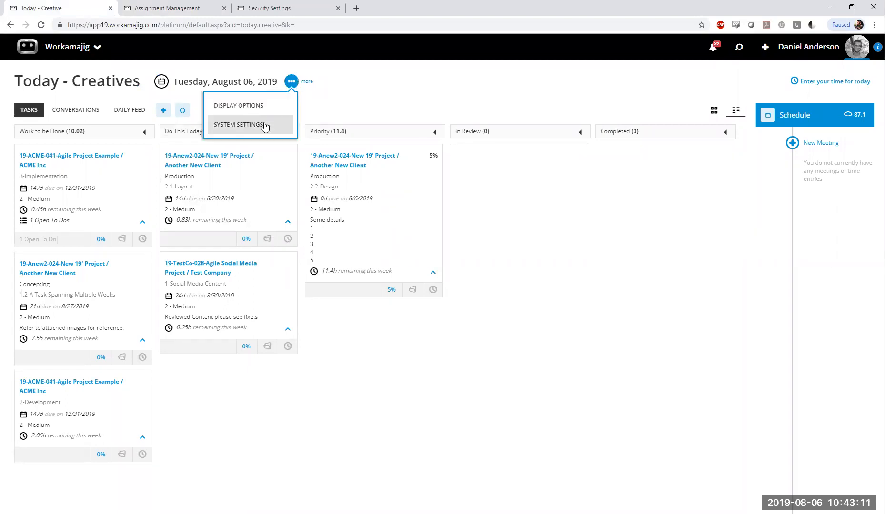
pyautogui.click(269, 126)
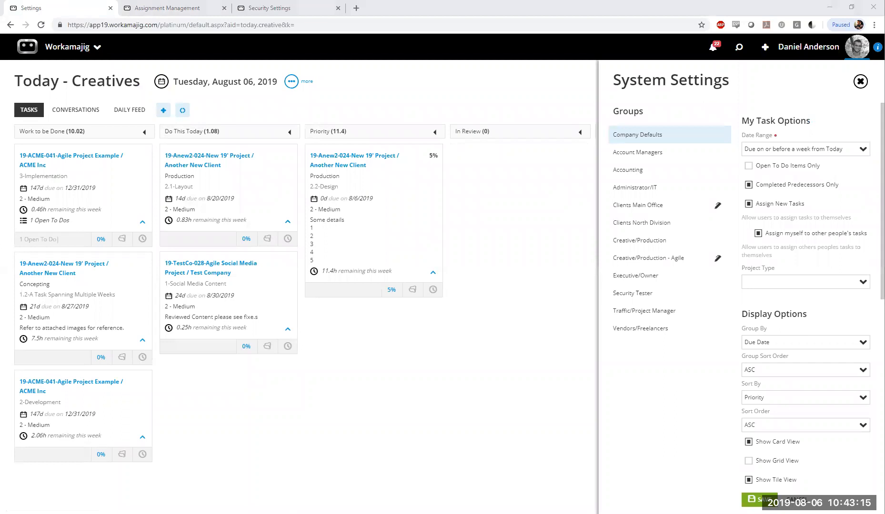
pyautogui.scroll(-5, 802, 272)
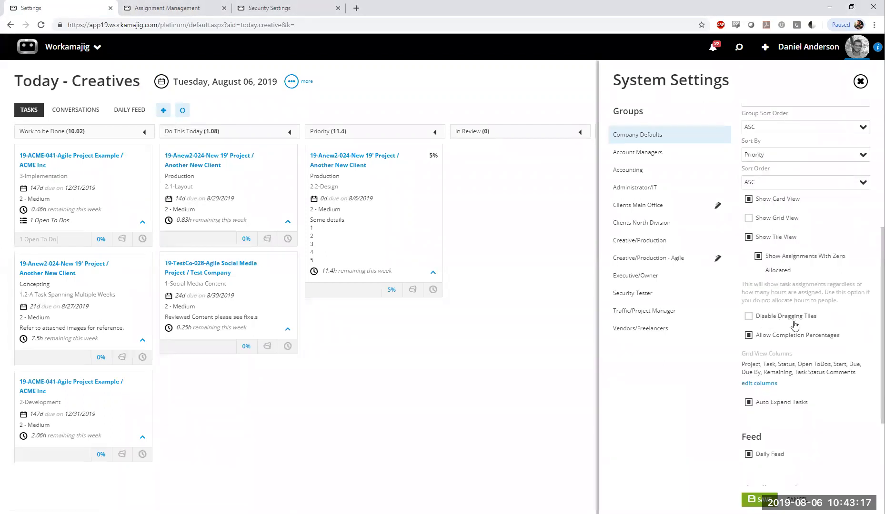
pyautogui.click(861, 81)
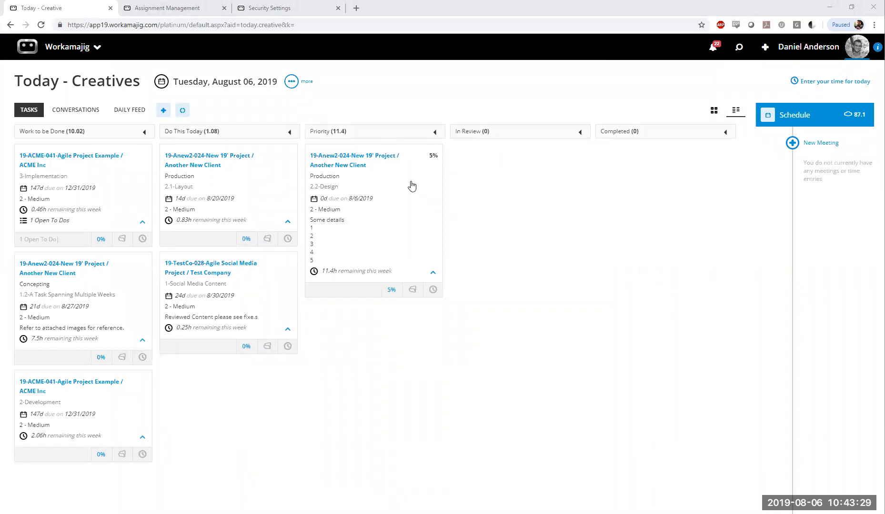
# Look at the time options of the 2.2-Design task and set its completion to 100%
pyautogui.click(433, 290)
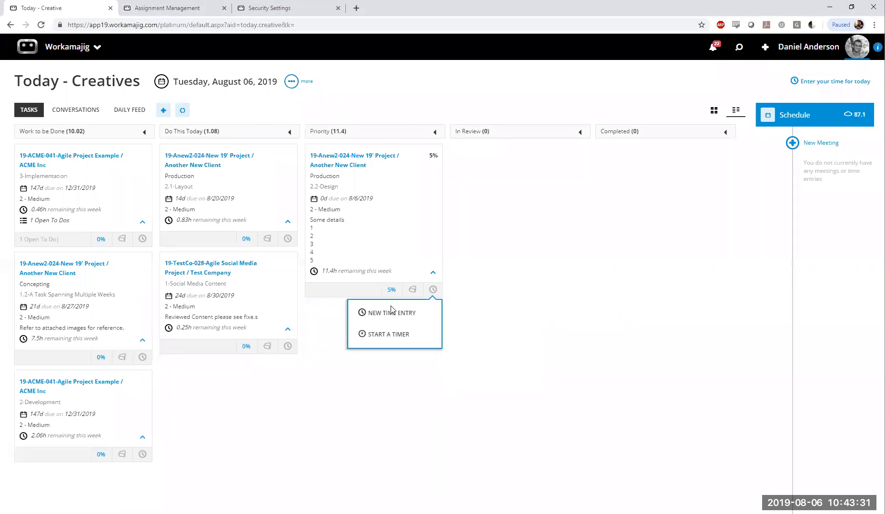
pyautogui.click(391, 289)
pyautogui.click(371, 384)
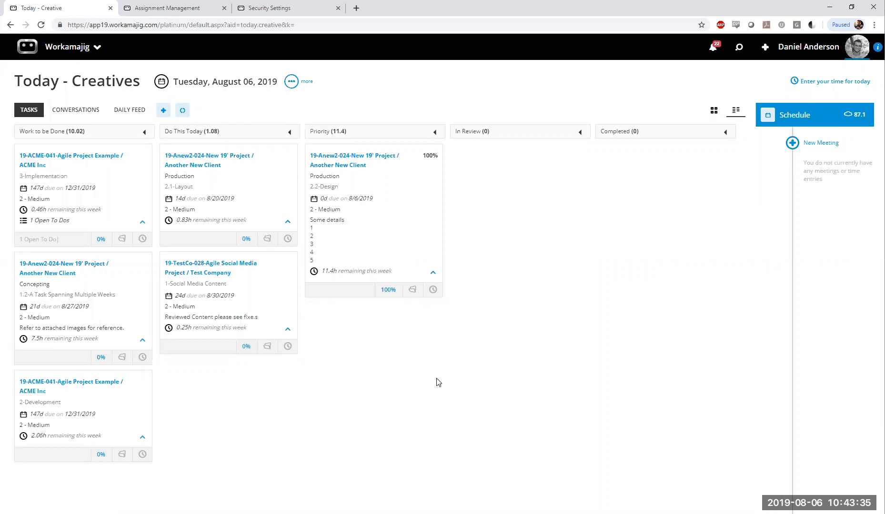
# Move the 2.2-Design task from Priority to Completed on the Scheduling board and refresh the Today - Creatives board
pyautogui.click(172, 7)
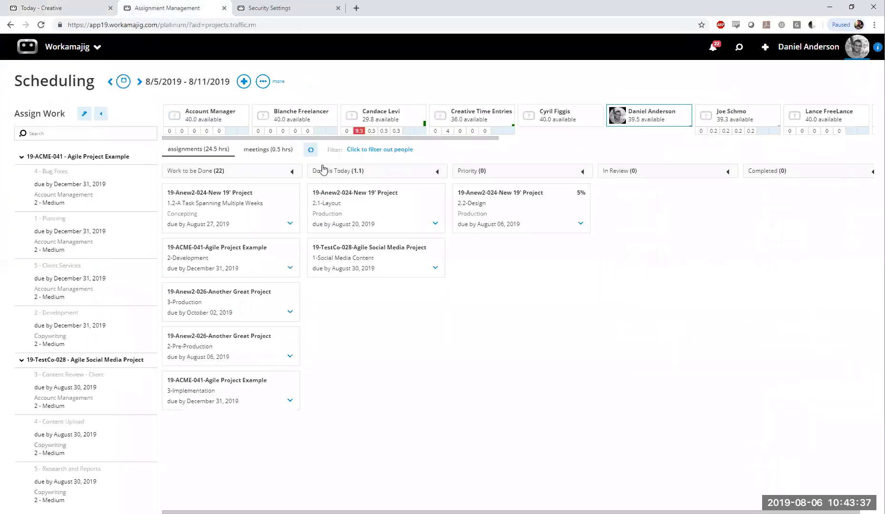
pyautogui.moveTo(509, 227)
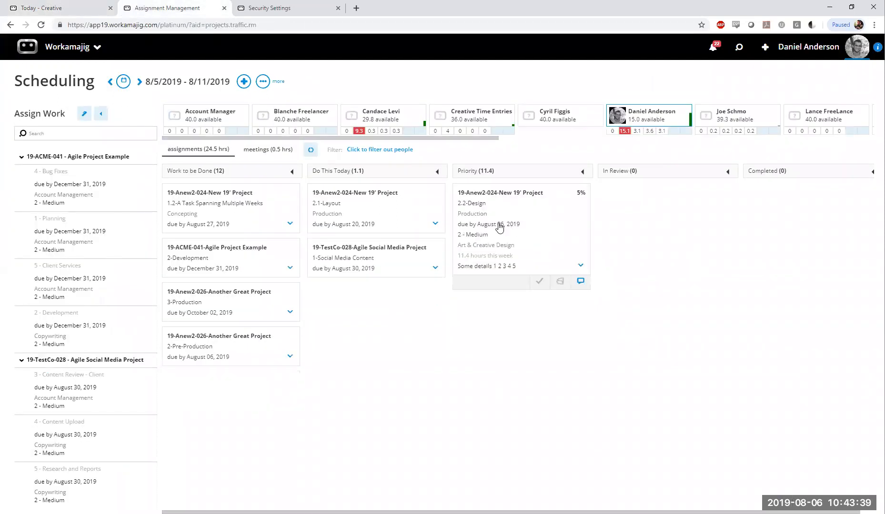
pyautogui.moveTo(500, 228); pyautogui.dragTo(786, 206)
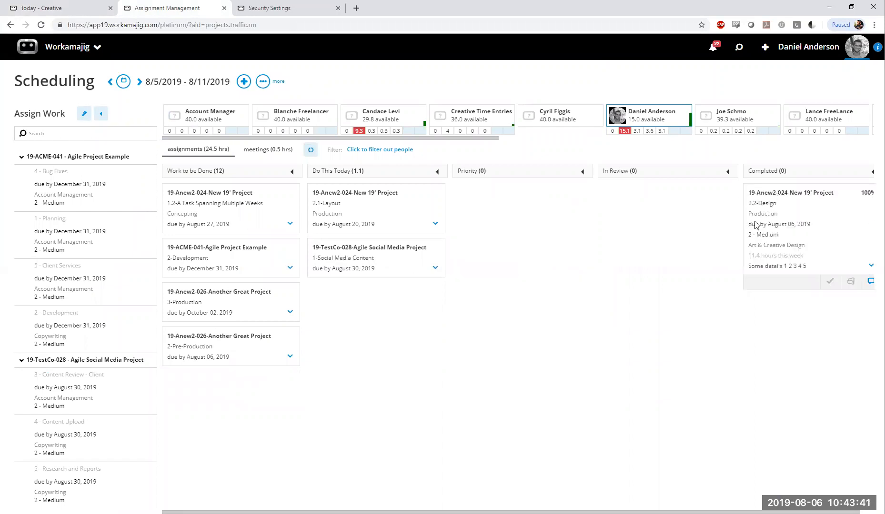
pyautogui.click(62, 8)
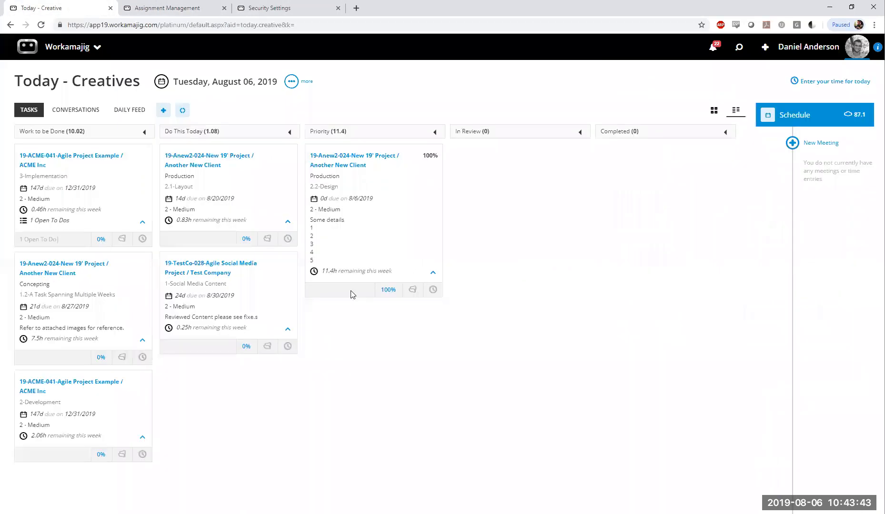
pyautogui.click(182, 110)
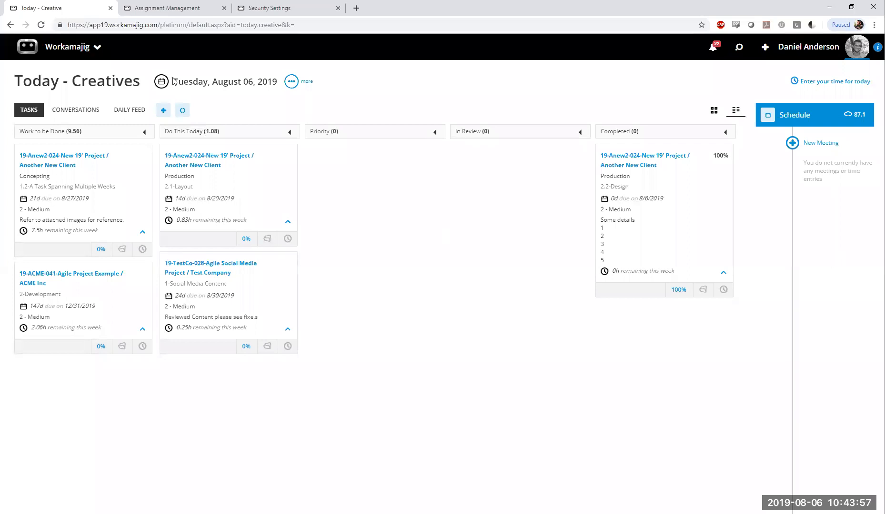
# View the Today - Creatives board for August 7, 2019, and return it to August 6, 2019
pyautogui.moveTo(175, 84); pyautogui.dragTo(272, 88)
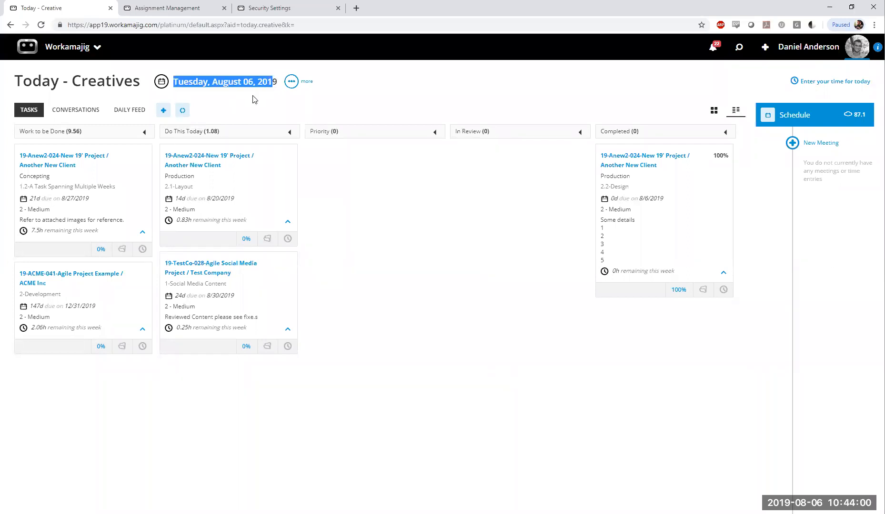
pyautogui.click(278, 278)
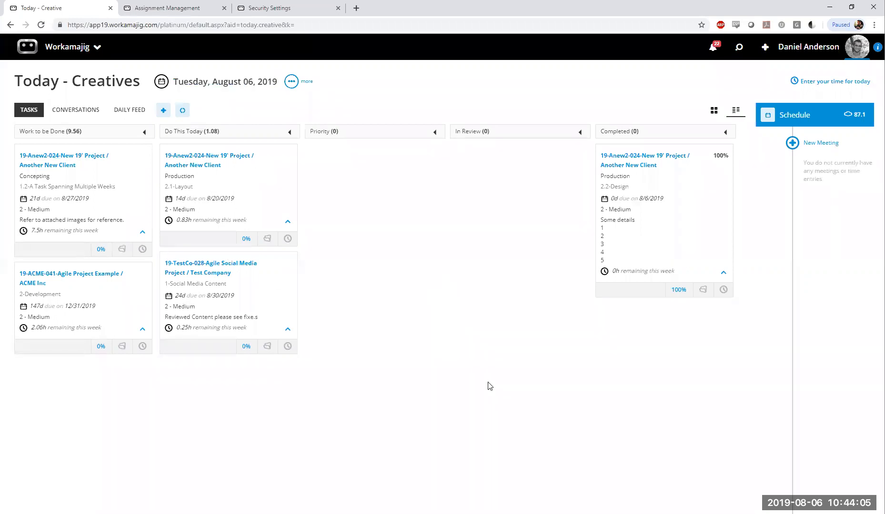
pyautogui.click(162, 83)
pyautogui.click(113, 145)
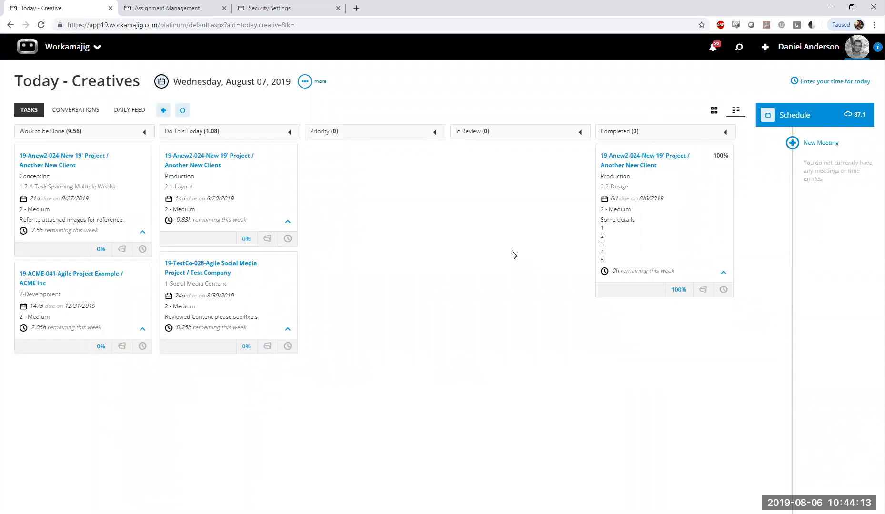
pyautogui.click(161, 82)
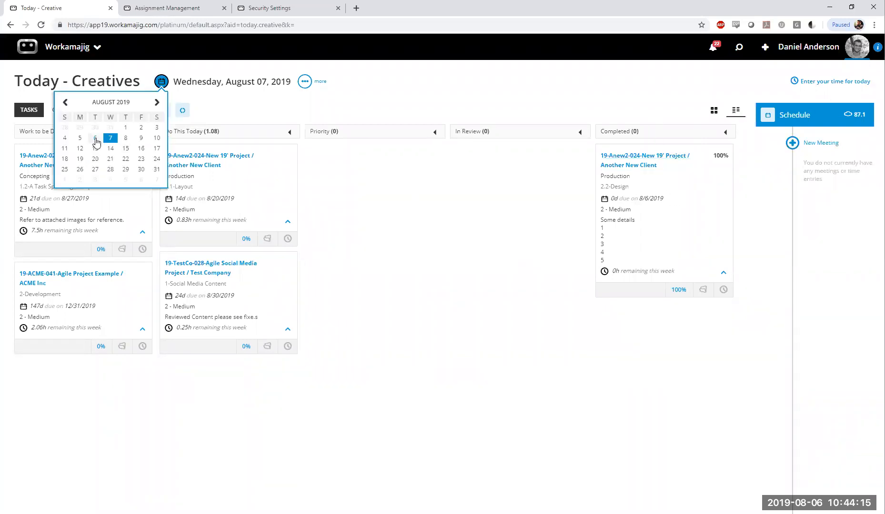
pyautogui.click(95, 139)
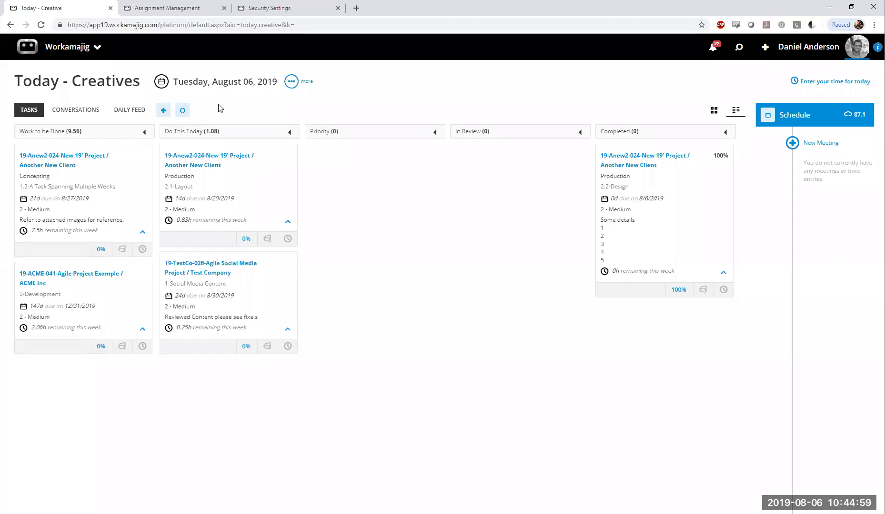
# Check the Scheduling board's task columns and return to Today - Creatives
pyautogui.click(172, 7)
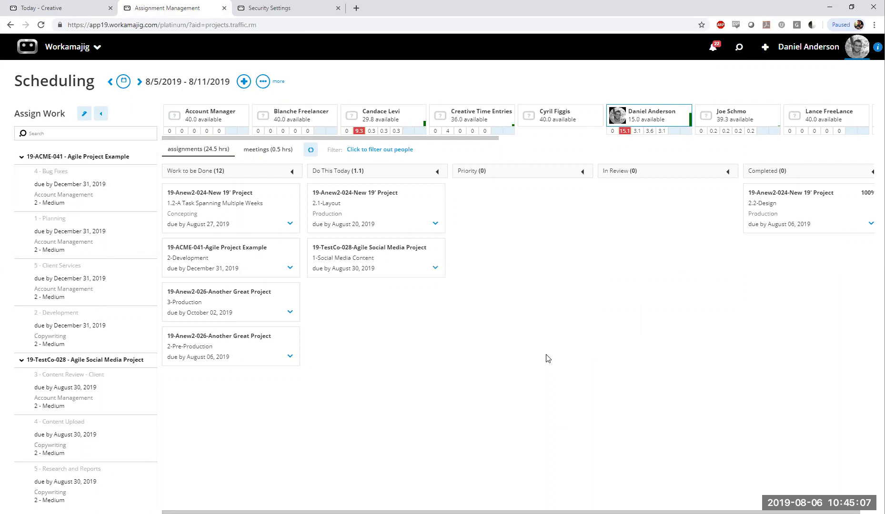
pyautogui.click(57, 11)
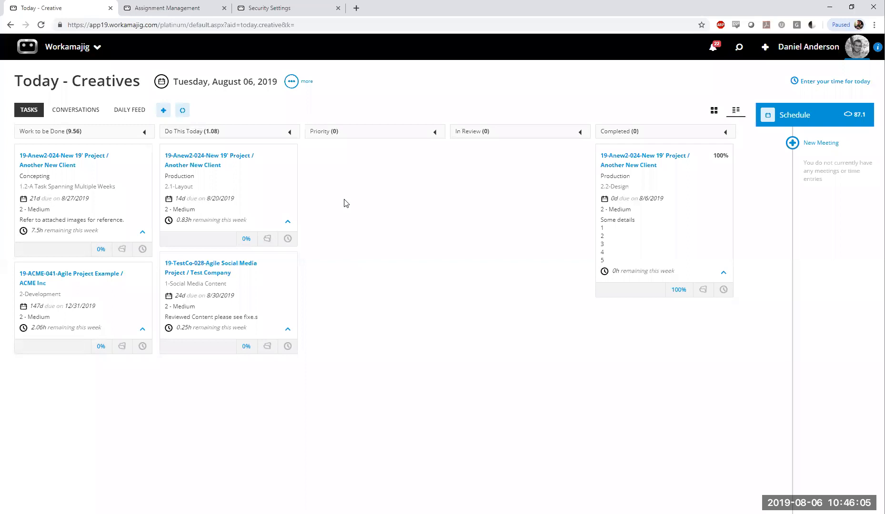
# Check the to-do lists of the board's tasks, including Layout, Development and A Task Spanning Multiple Weeks, and close the assignment details
pyautogui.click(262, 198)
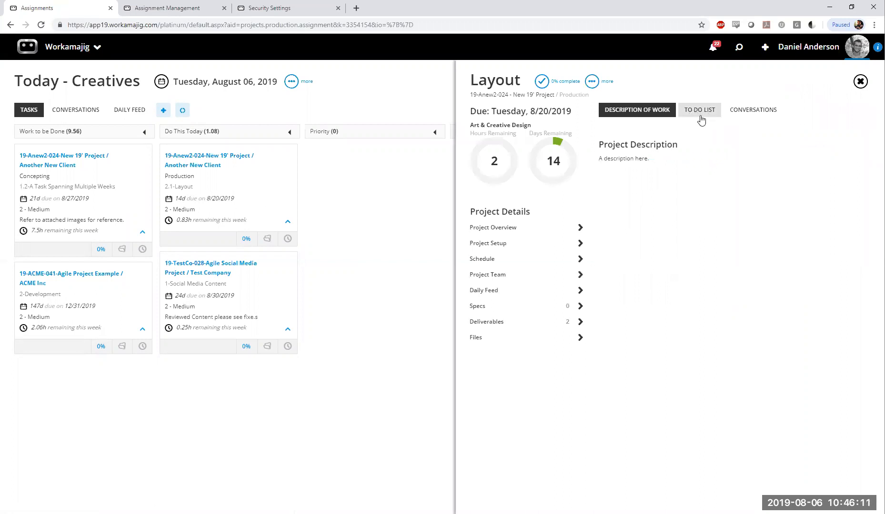
pyautogui.click(701, 117)
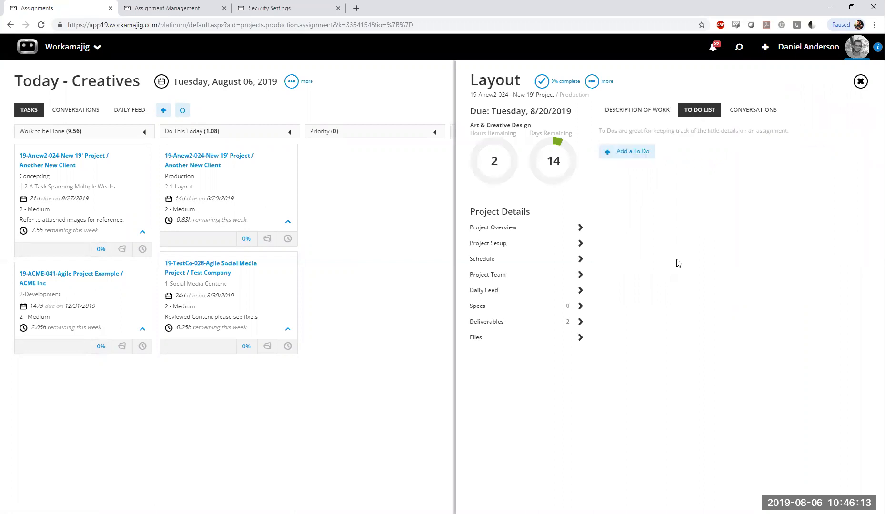
pyautogui.click(239, 290)
pyautogui.click(660, 232)
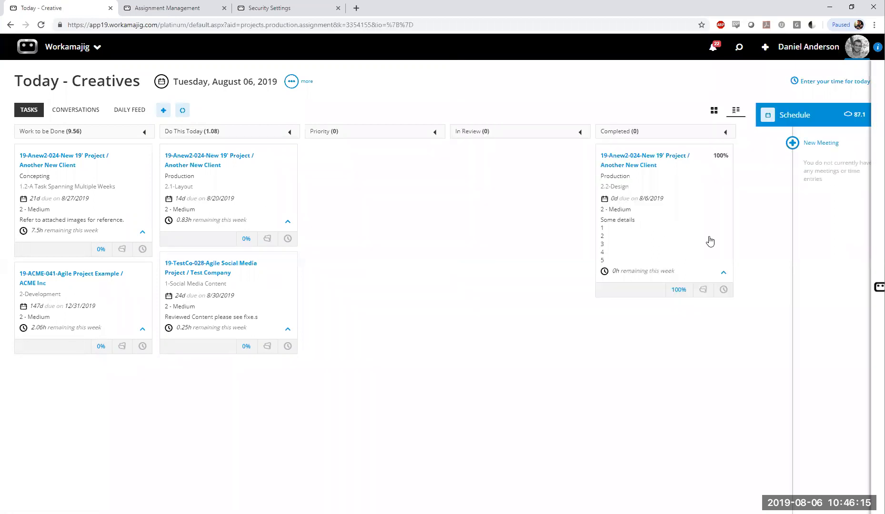
pyautogui.click(229, 309)
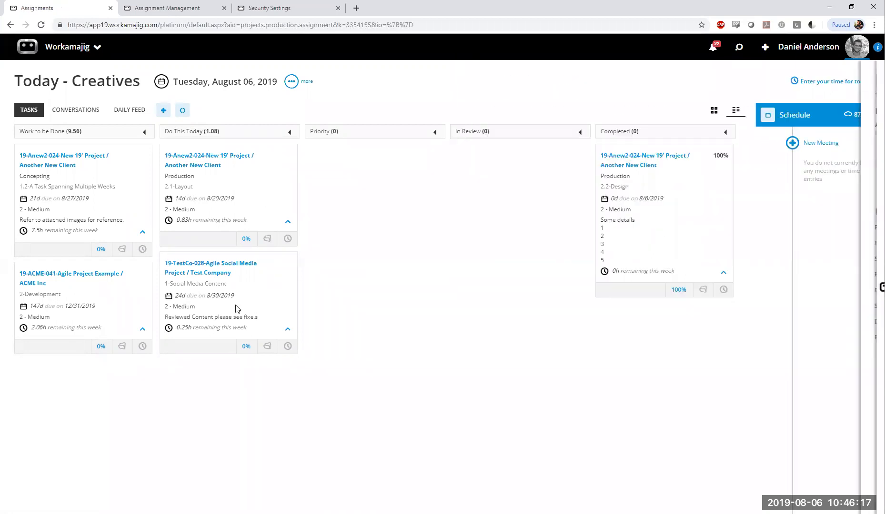
pyautogui.click(80, 328)
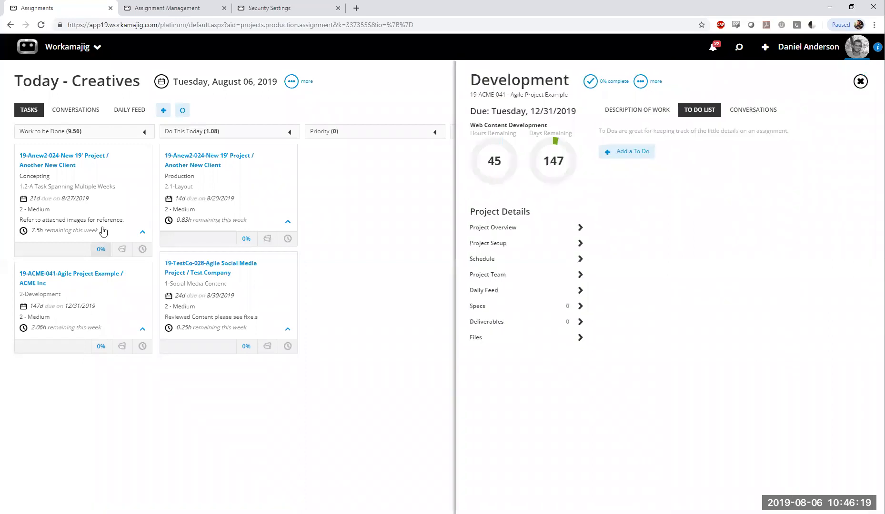
pyautogui.click(95, 214)
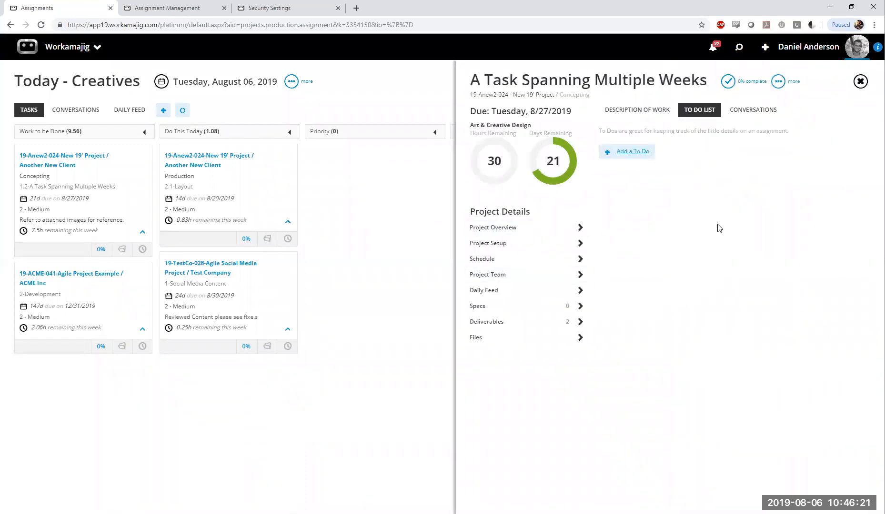
pyautogui.click(378, 272)
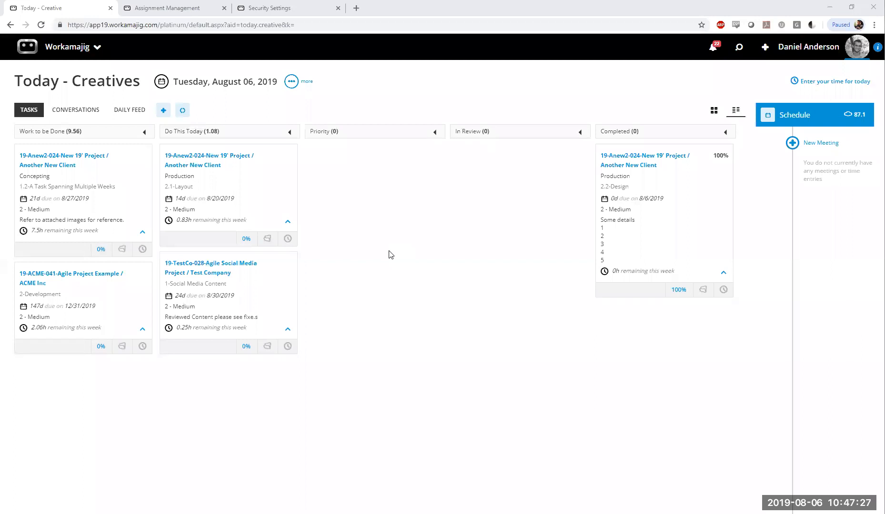
# From the Scheduling board, open the 19-ACME-041 project schedule through the assigned 4-Bug Fixes task and view that task's to-dos
pyautogui.click(190, 5)
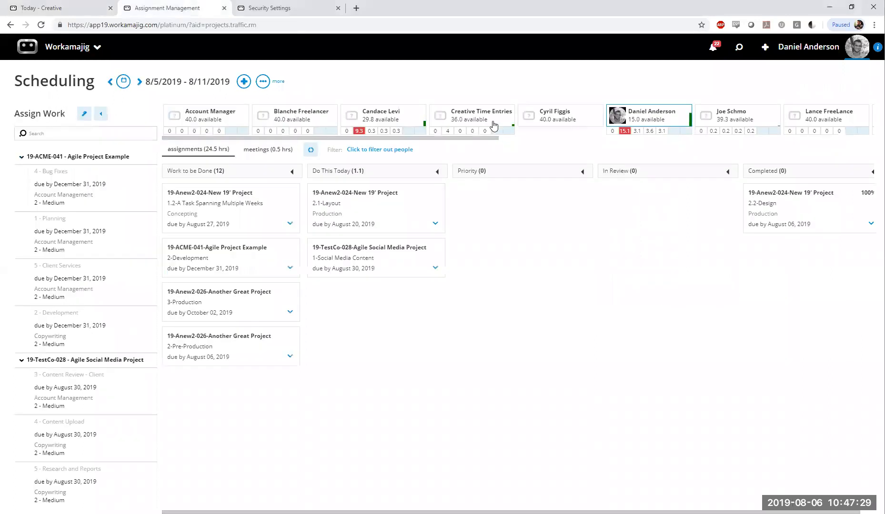
pyautogui.click(719, 117)
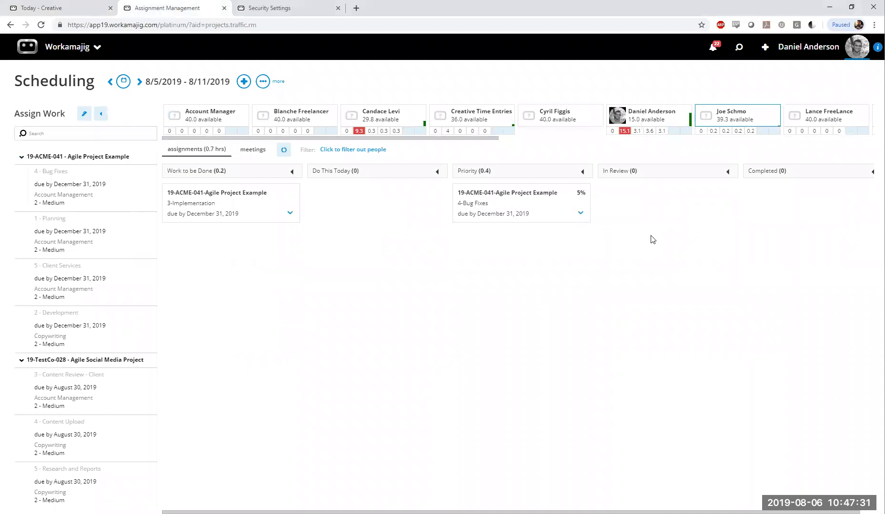
pyautogui.moveTo(493, 212)
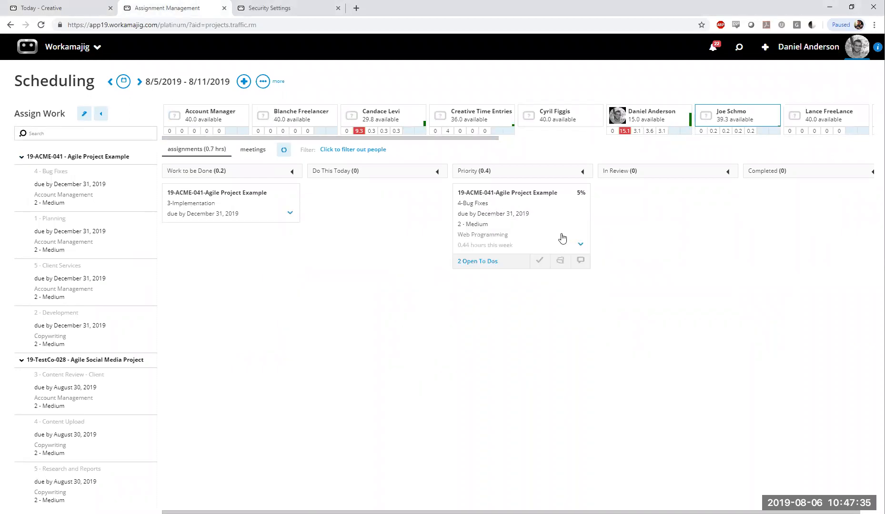
pyautogui.click(560, 260)
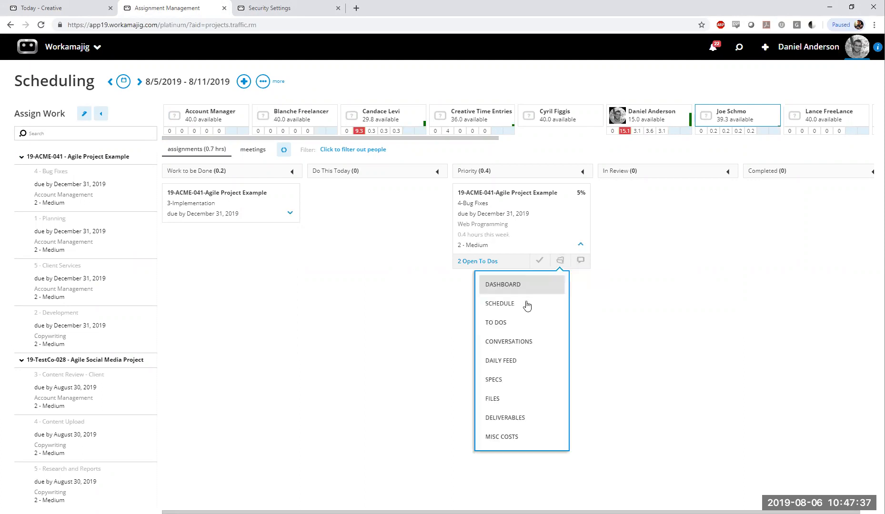
pyautogui.click(526, 303)
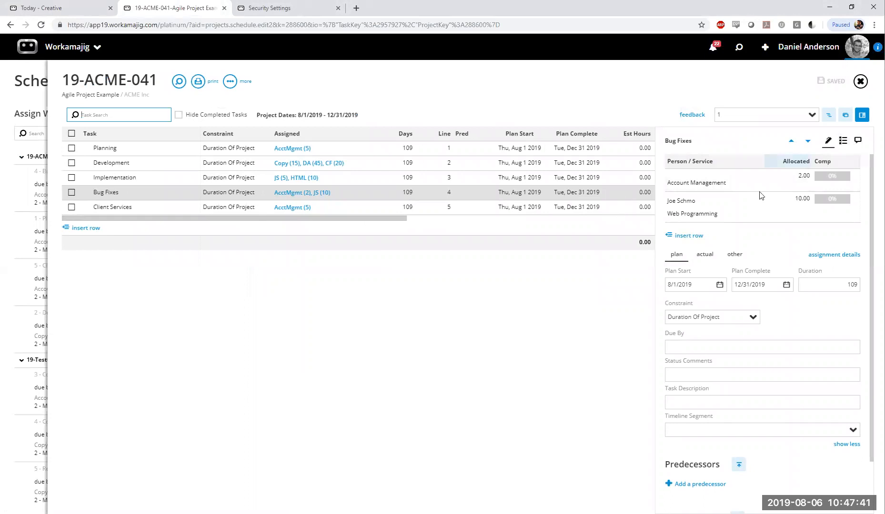
pyautogui.click(843, 141)
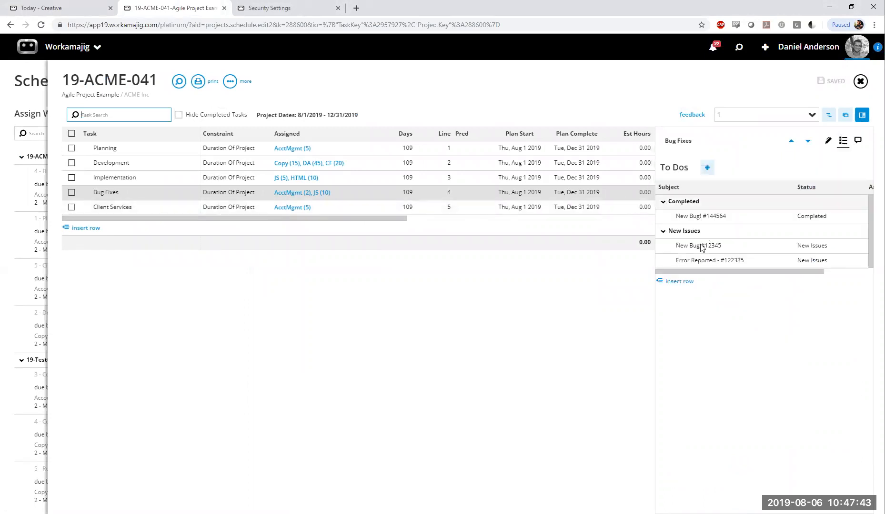
# Draft a new to-do with the subject "New Bug #111111" for the Bug Fixes task and discard it
pyautogui.click(707, 167)
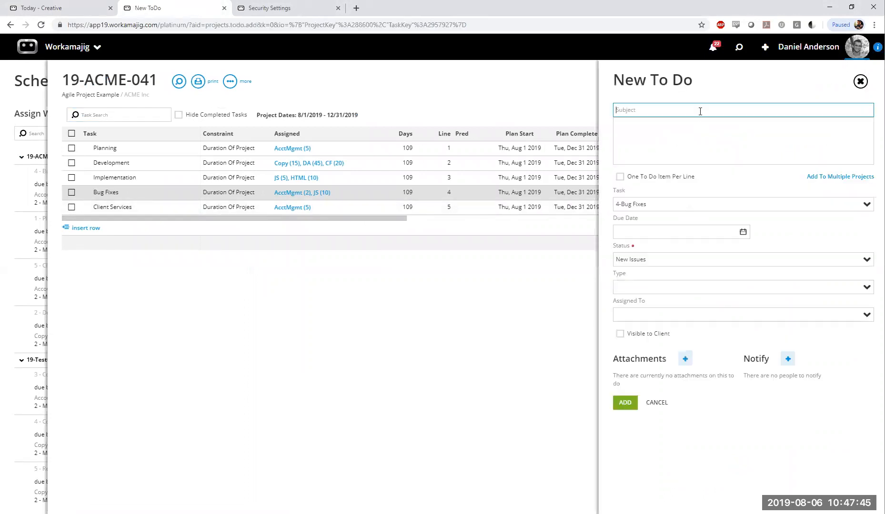
pyautogui.write('New Bug #111111')
pyautogui.click(672, 153)
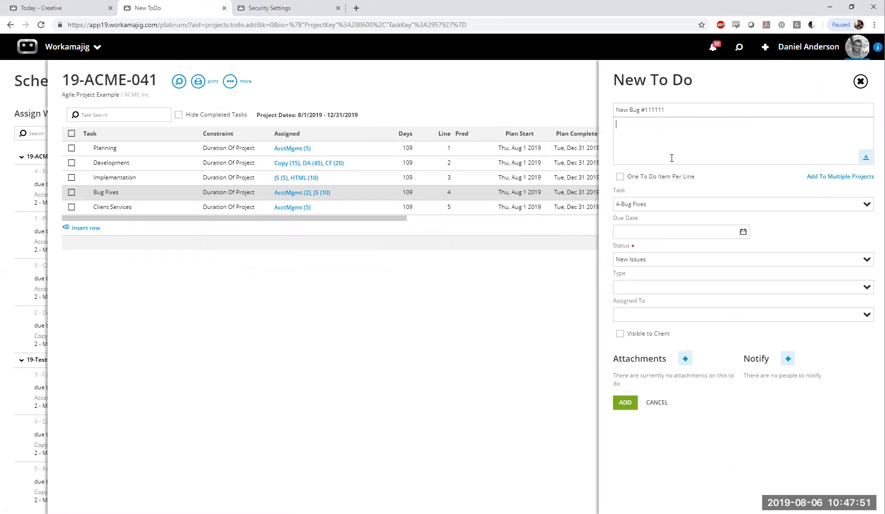
pyautogui.click(647, 407)
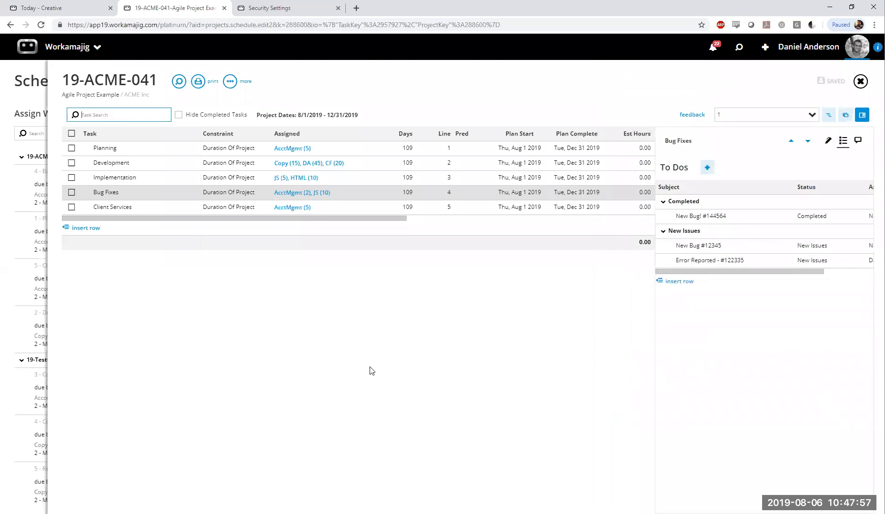
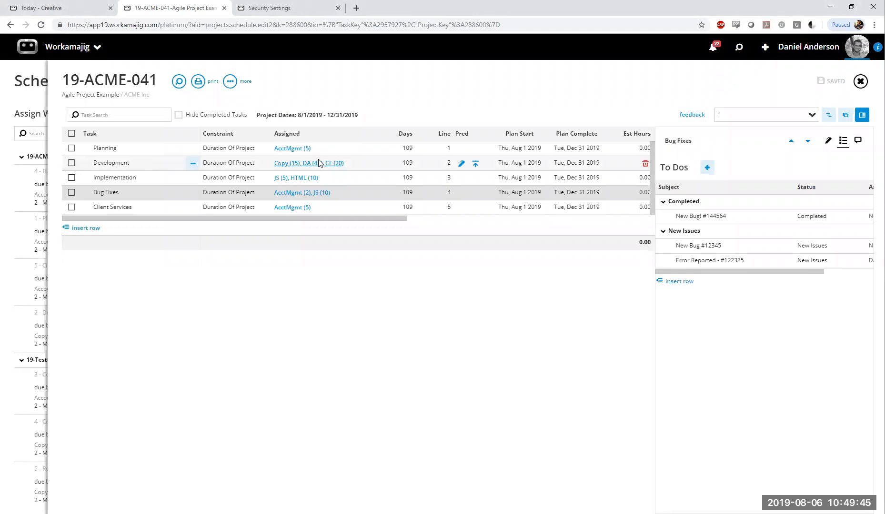
# Review the Development task's assignment details in the 19-ACME-041 schedule, close them and return to the Scheduling board
pyautogui.click(297, 164)
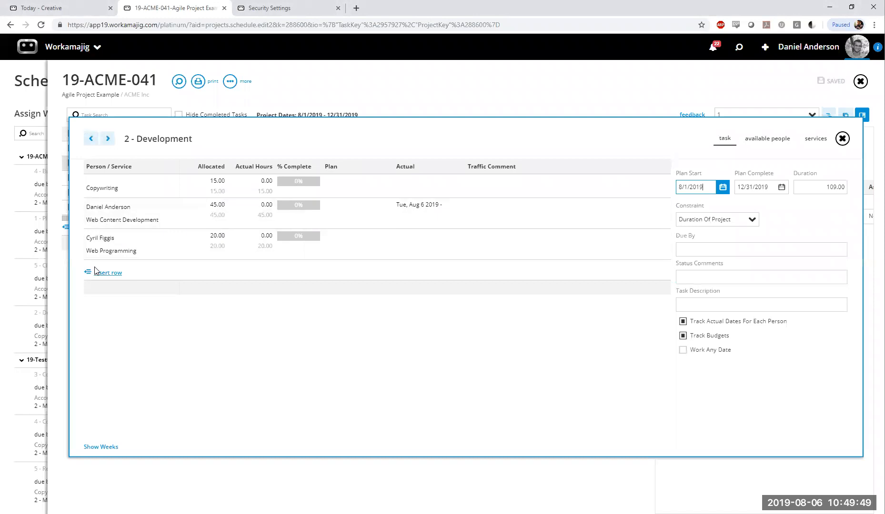
pyautogui.click(321, 397)
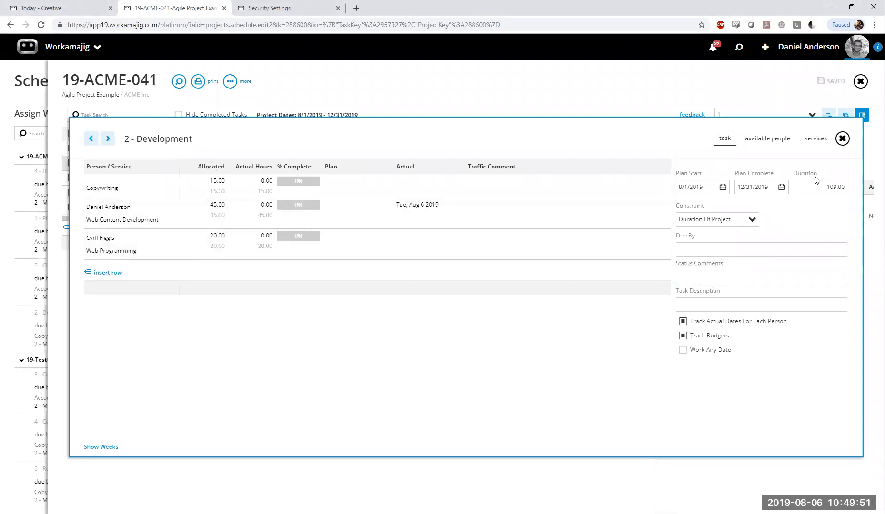
pyautogui.click(844, 142)
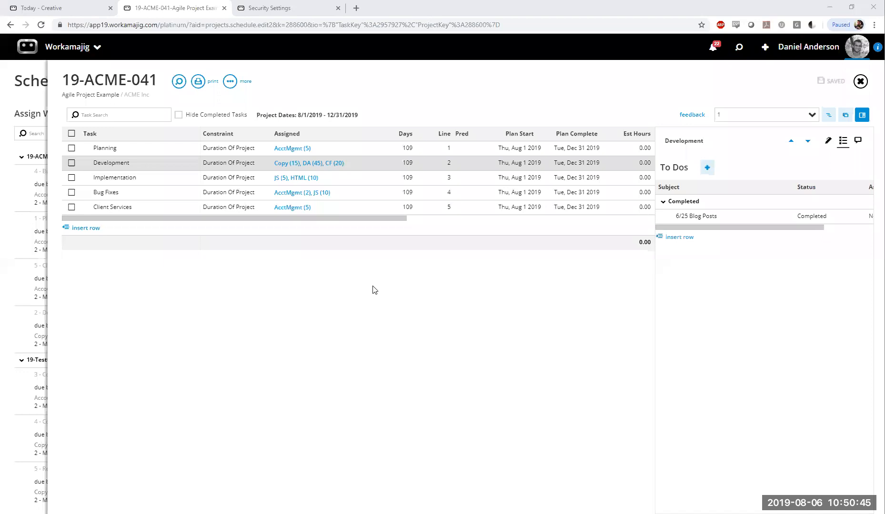
pyautogui.click(33, 286)
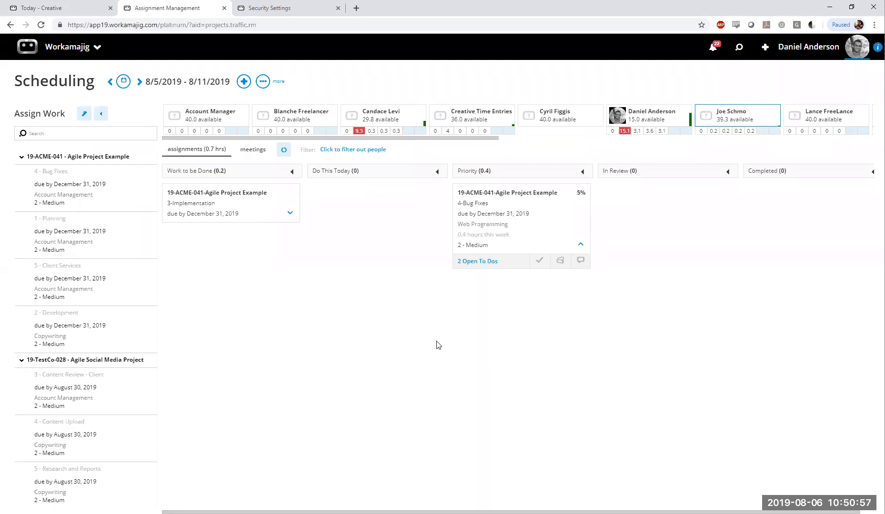
# Look through the project manager and creatives app groups, check the Today - Creatives board and return to Scheduling
pyautogui.click(86, 52)
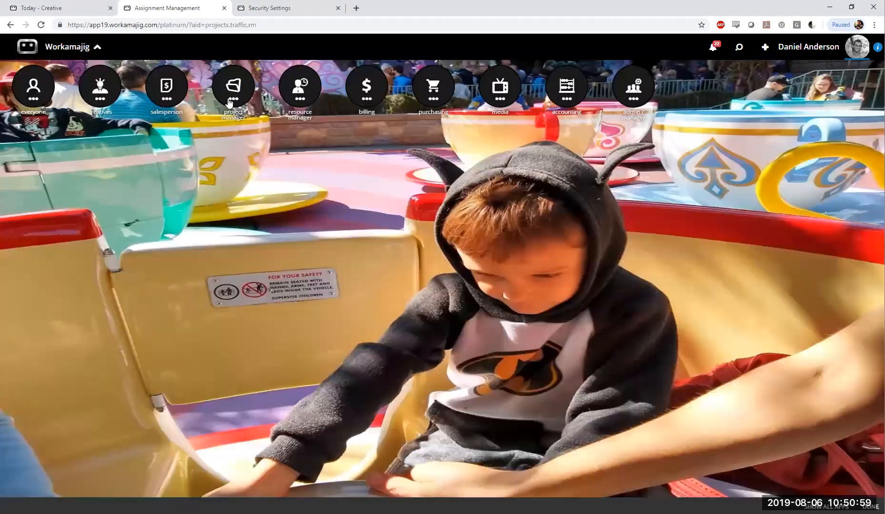
pyautogui.click(229, 102)
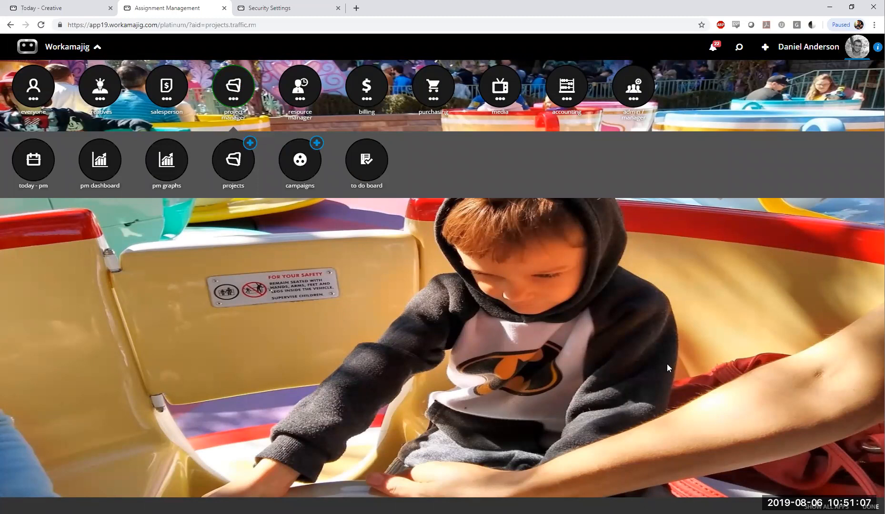
pyautogui.click(237, 94)
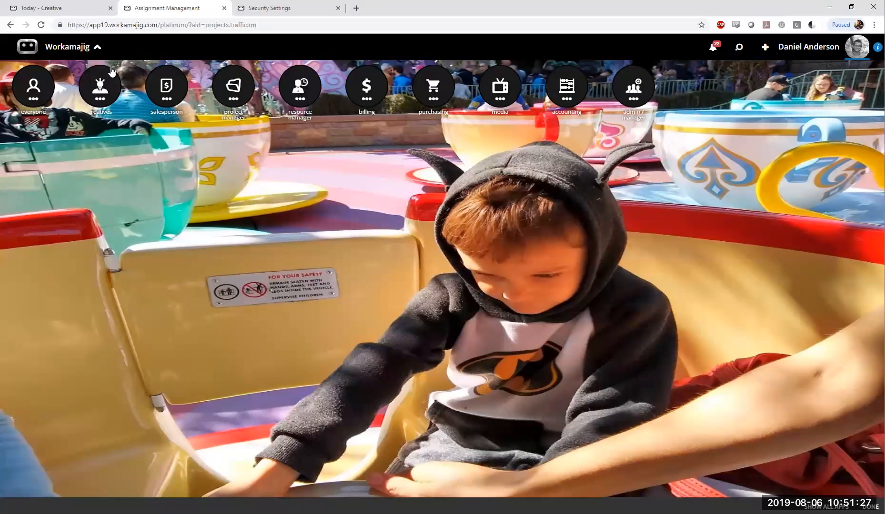
pyautogui.click(101, 94)
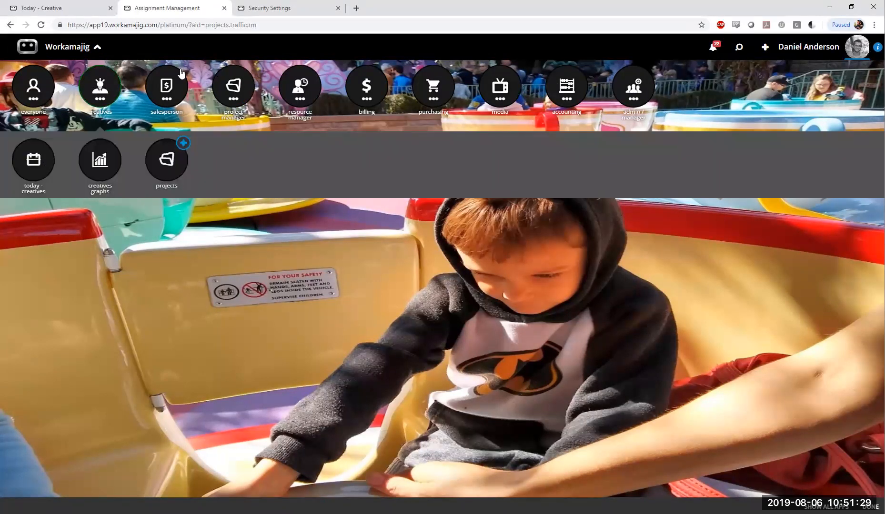
pyautogui.click(77, 6)
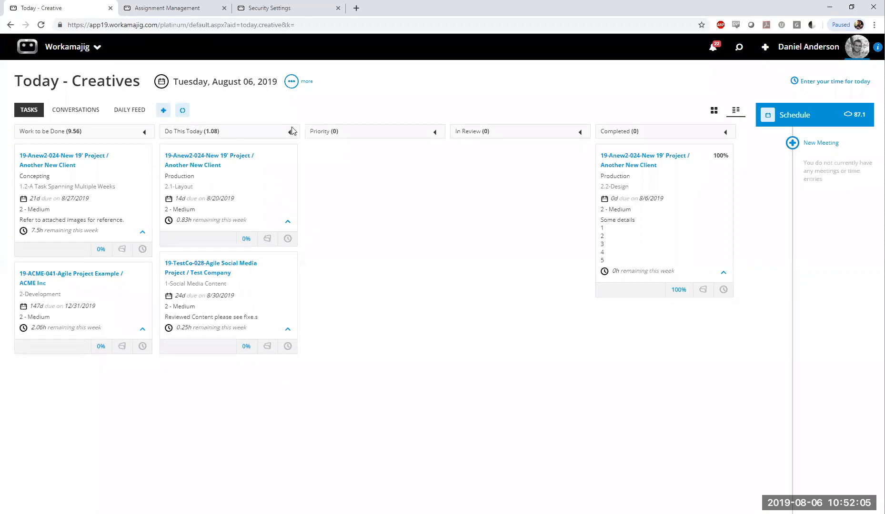
pyautogui.click(164, 8)
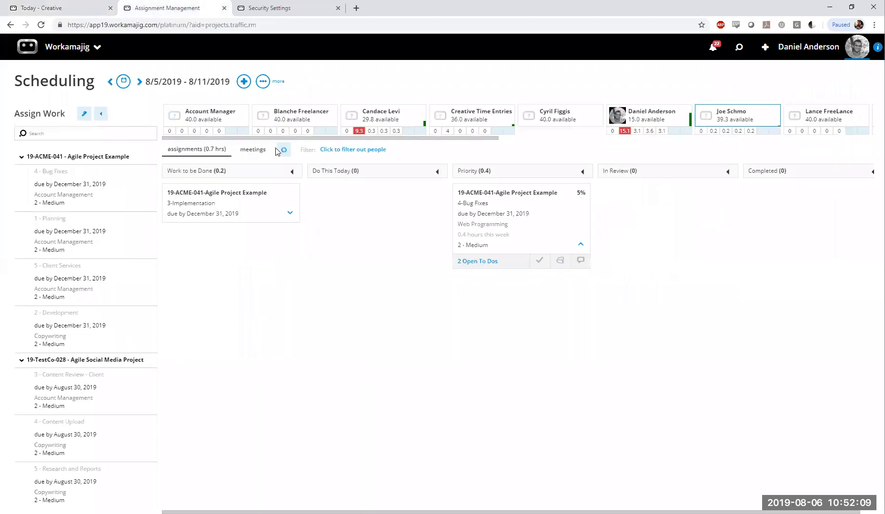
# Examine the assignment statuses for Company Defaults and the Clients Main Office group's override option, and close the settings
pyautogui.click(262, 81)
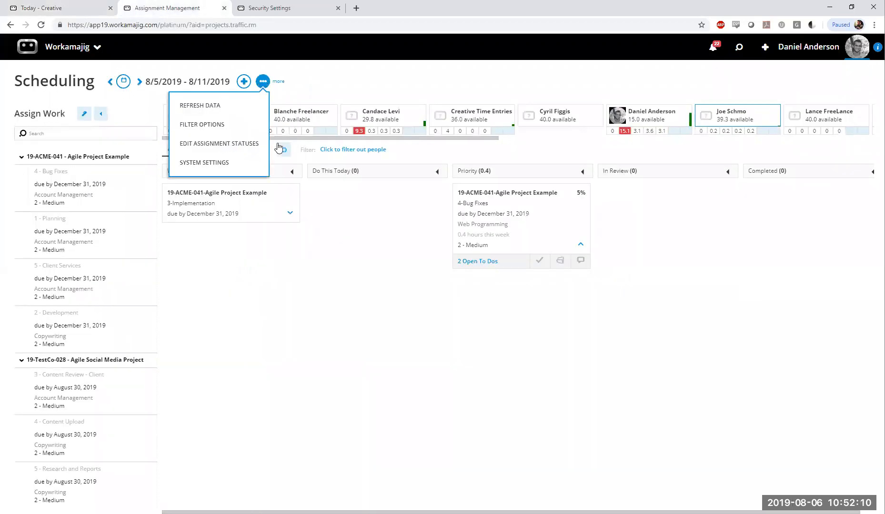
pyautogui.click(215, 154)
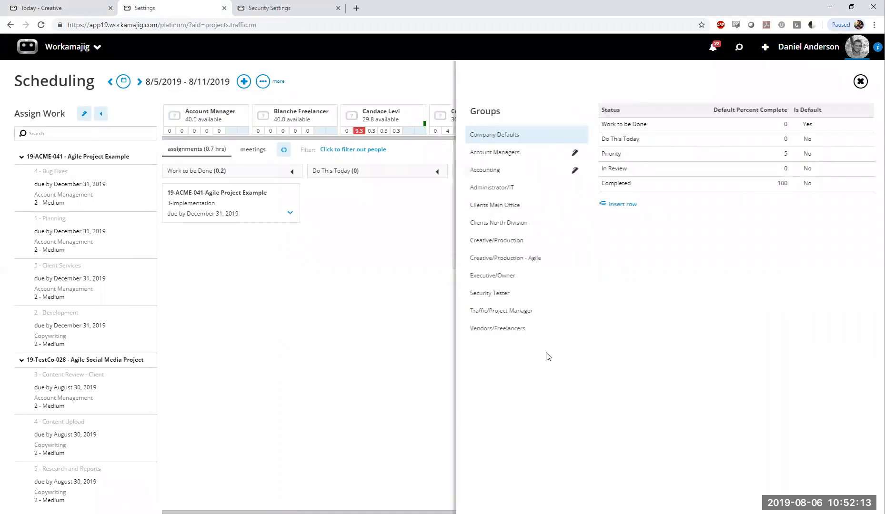
pyautogui.moveTo(471, 138); pyautogui.dragTo(519, 135)
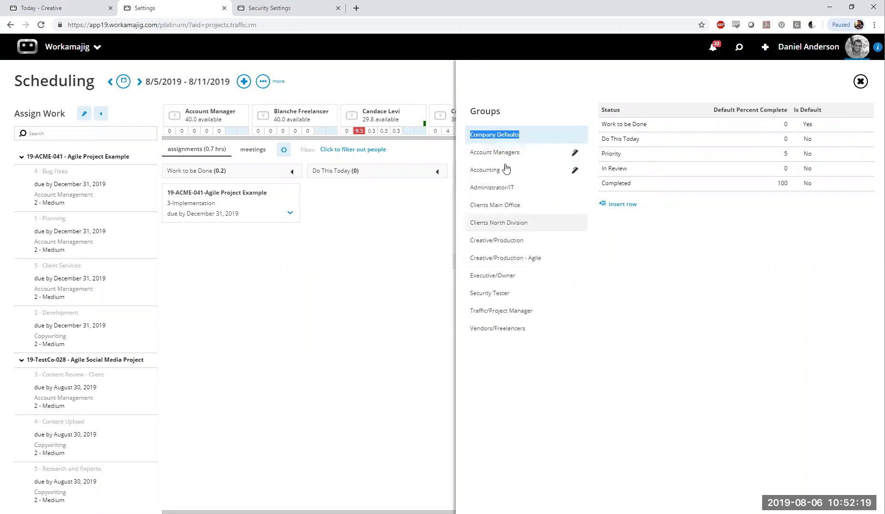
pyautogui.click(494, 435)
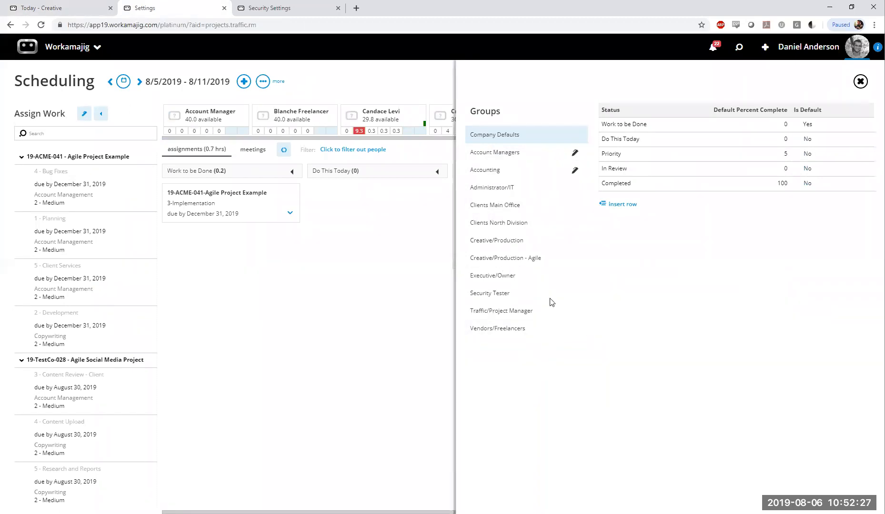
pyautogui.click(510, 206)
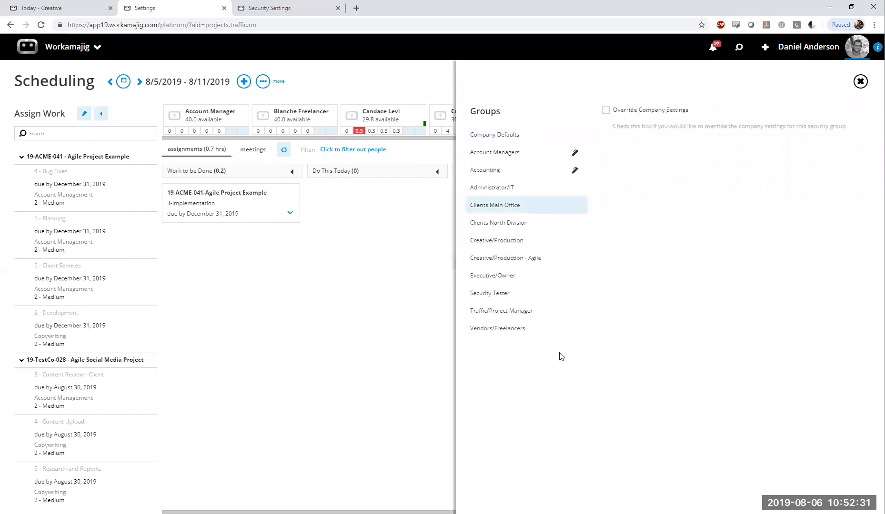
pyautogui.click(860, 83)
pyautogui.click(860, 82)
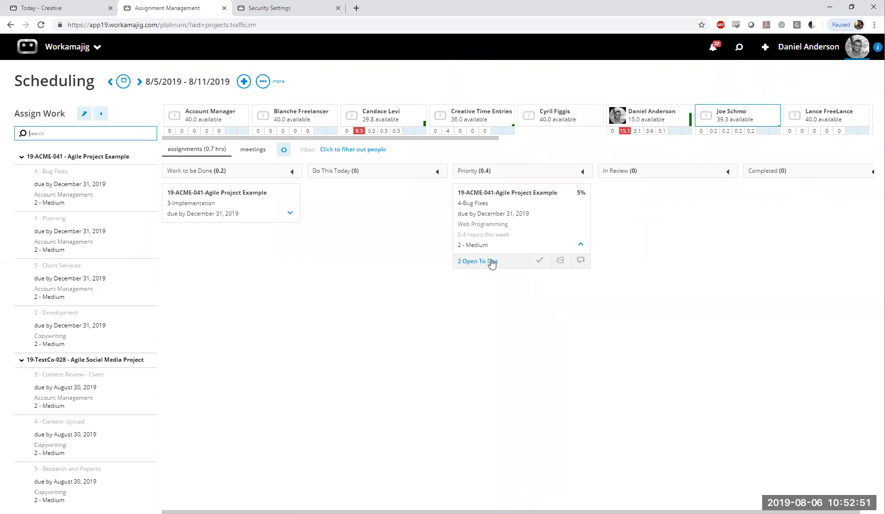
# Open the project schedule from the board's 4-Bug Fixes task and view that task's assignments and plan details
pyautogui.click(477, 228)
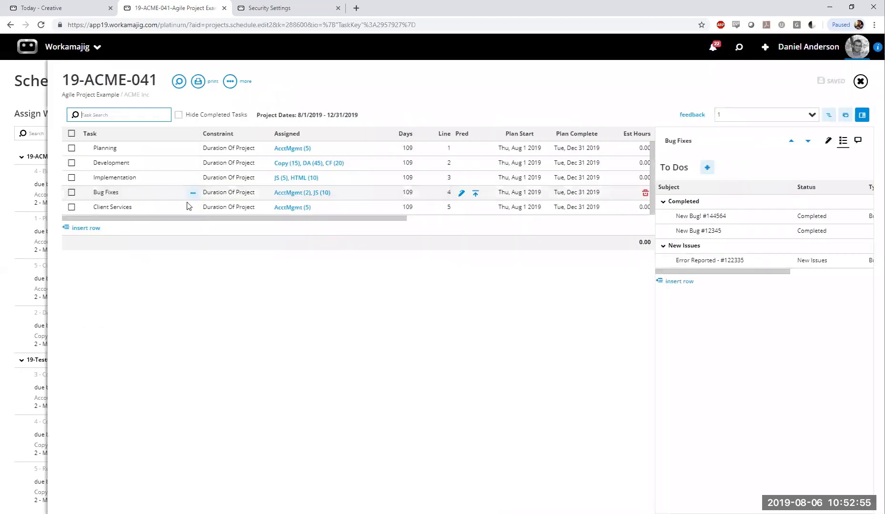
pyautogui.click(828, 141)
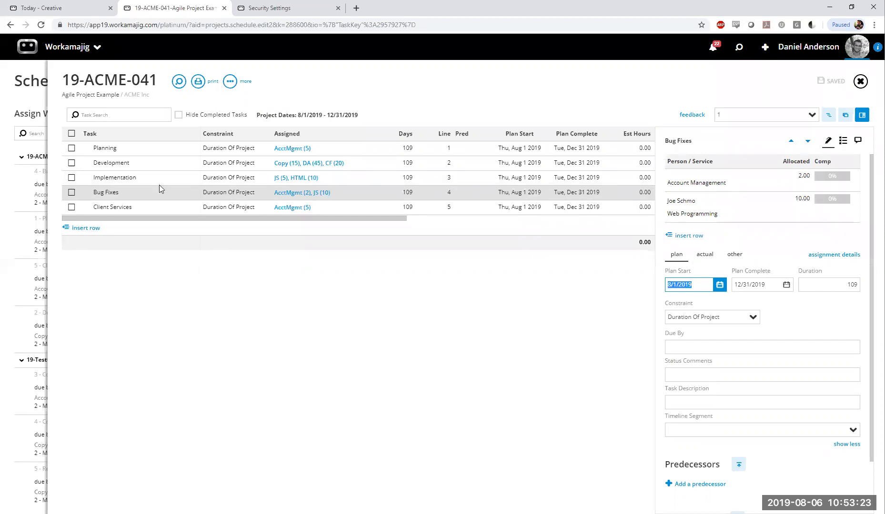
pyautogui.click(199, 379)
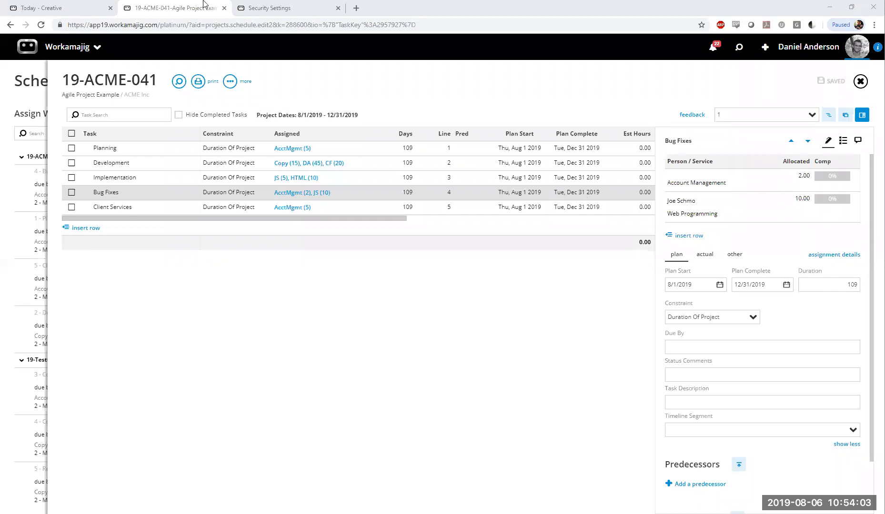
# Return to Today - Creatives and open the to do board from the project manager apps
pyautogui.click(42, 8)
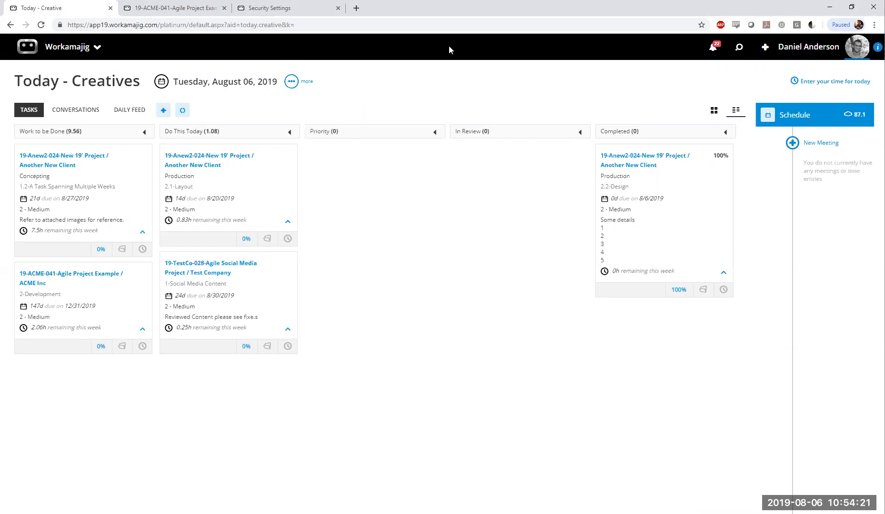
pyautogui.click(91, 54)
pyautogui.moveTo(238, 103)
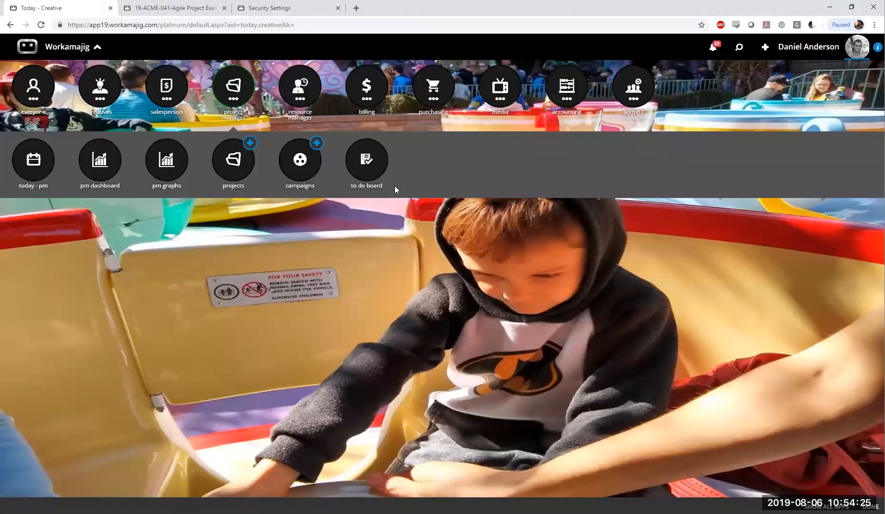
pyautogui.click(363, 172)
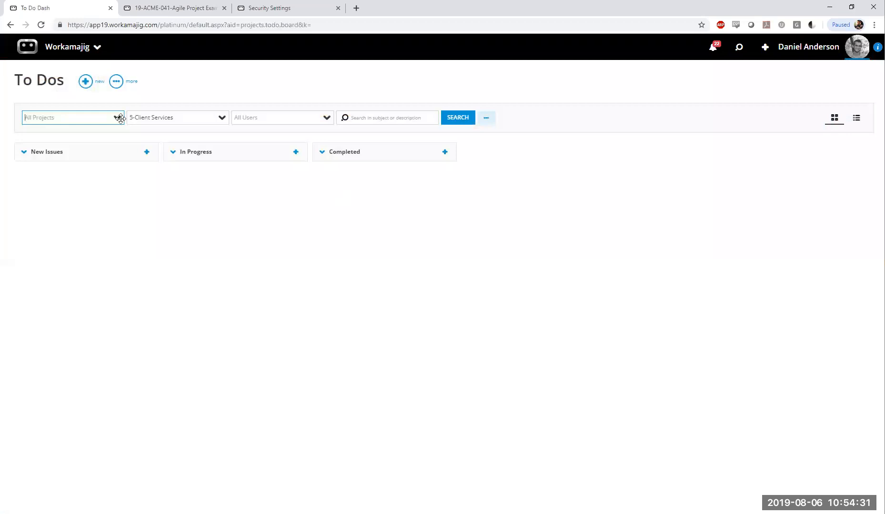
# Clear the 5-Client Services task filter on the To Dos board and search for to-dos across all tasks
pyautogui.click(458, 118)
pyautogui.moveTo(203, 117); pyautogui.dragTo(71, 122)
pyautogui.press('BackSpace')
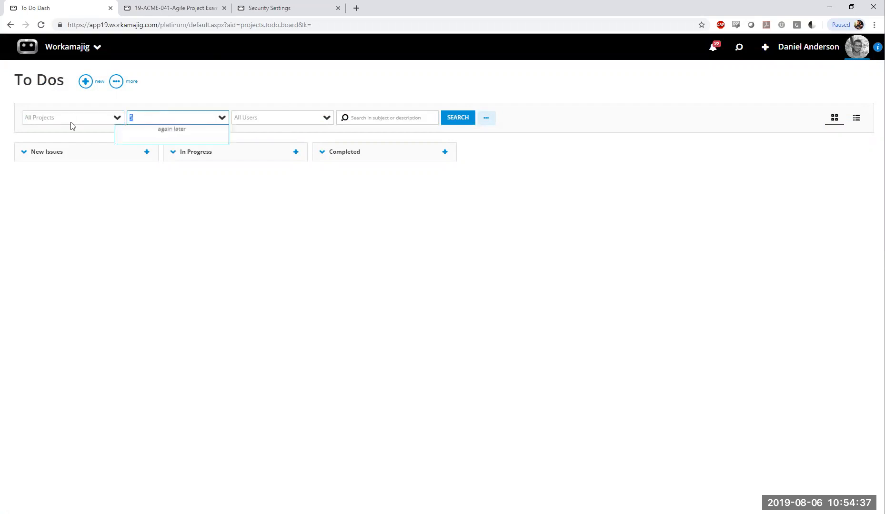
pyautogui.click(465, 120)
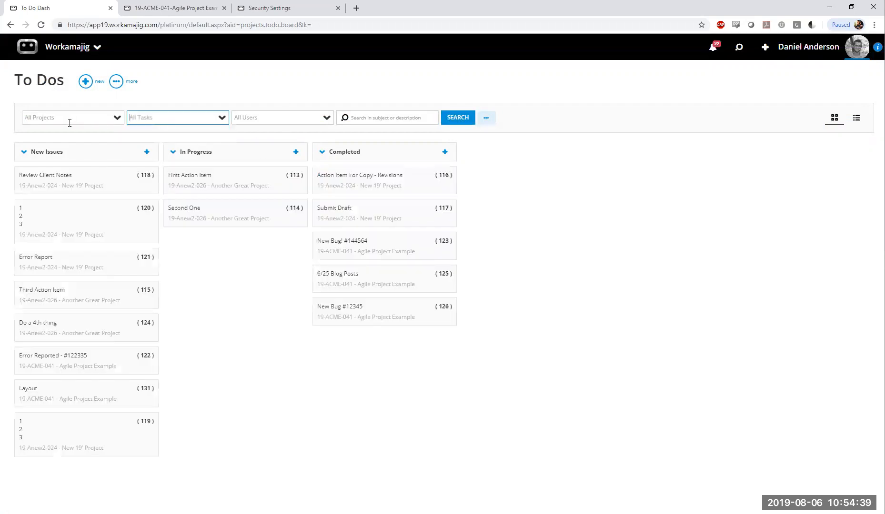
pyautogui.click(344, 79)
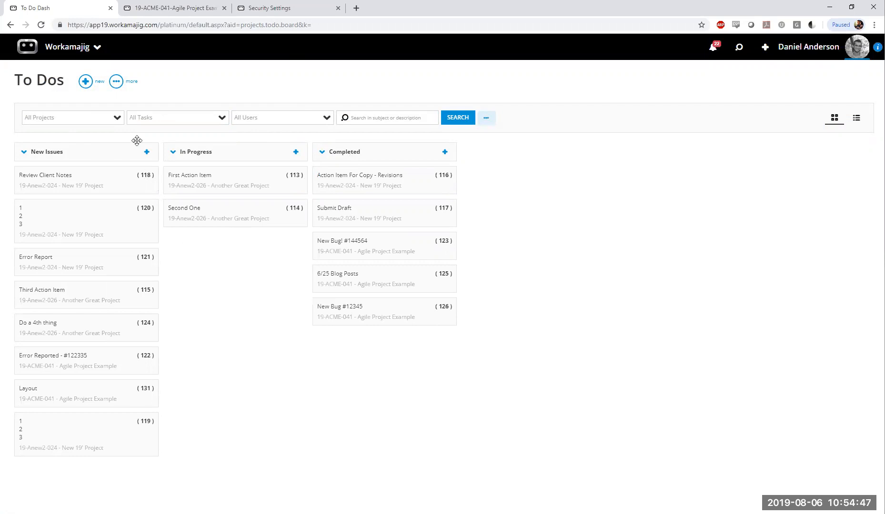
# Filter the To Dos board by user to the web programmer assigned to Bug Fixes and run the search
pyautogui.click(256, 122)
pyautogui.write('Joe')
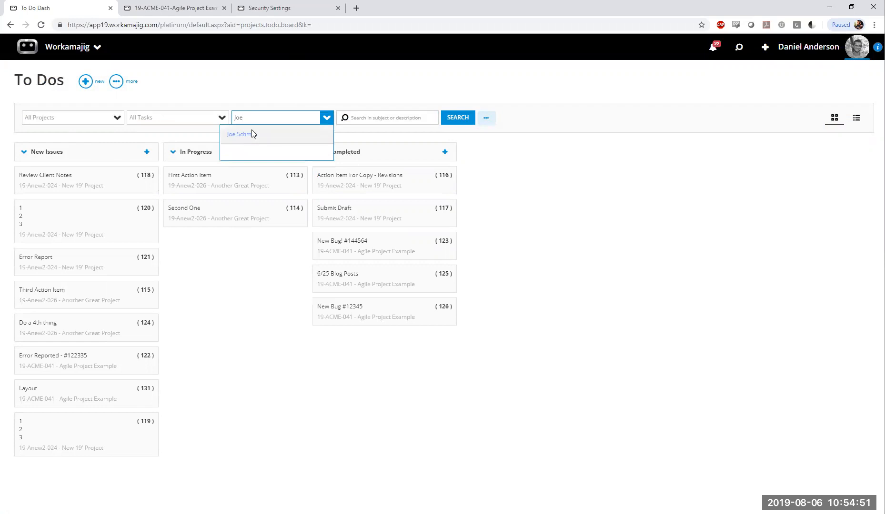
pyautogui.click(252, 134)
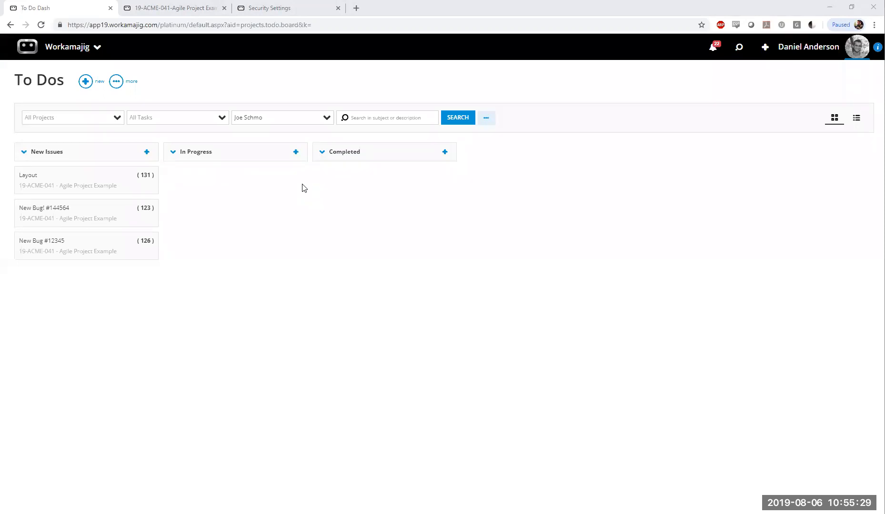
pyautogui.click(456, 116)
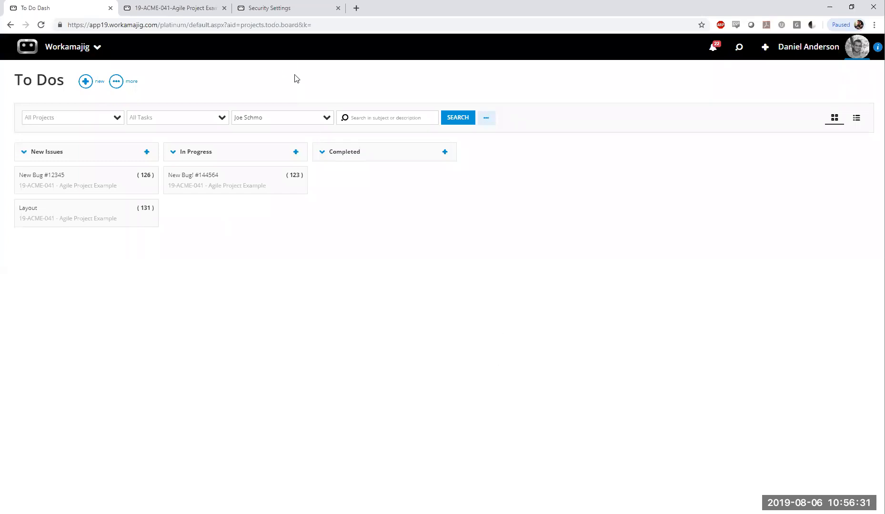
# Leave the To Dos board and open Today - Creatives from the creatives apps
pyautogui.click(67, 46)
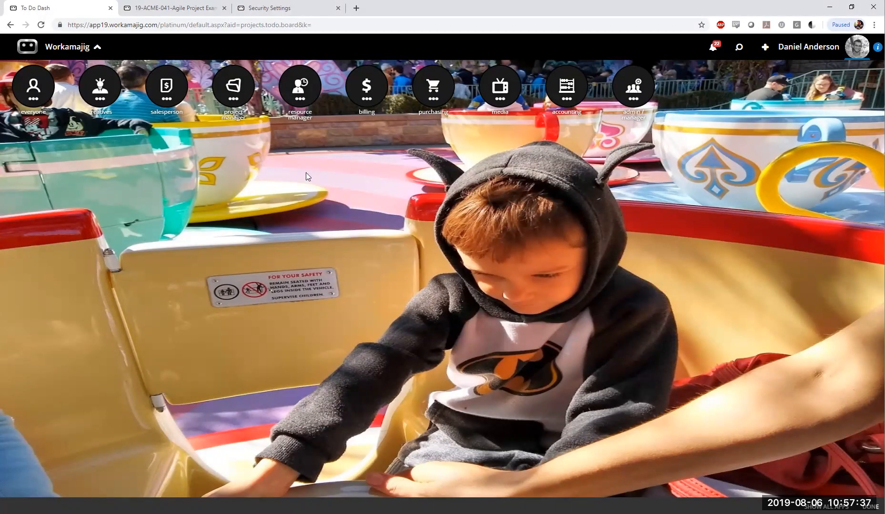
pyautogui.click(91, 93)
pyautogui.click(31, 166)
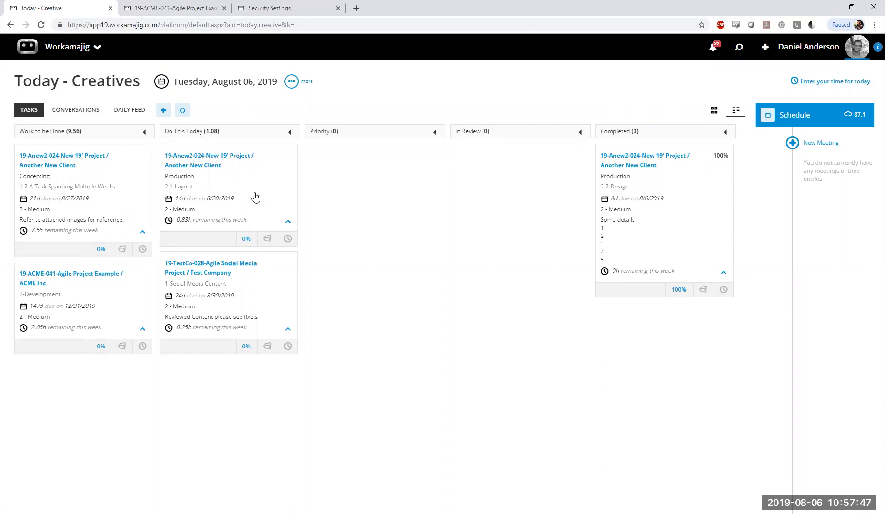
# Check the alternative task view and the Company Defaults task options in System Settings, and restore the status-column board view
pyautogui.click(714, 114)
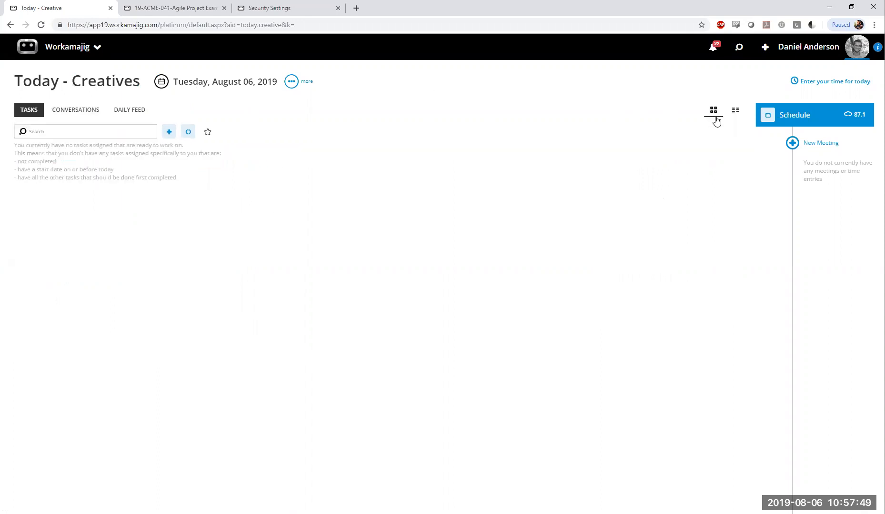
pyautogui.click(291, 82)
pyautogui.click(260, 151)
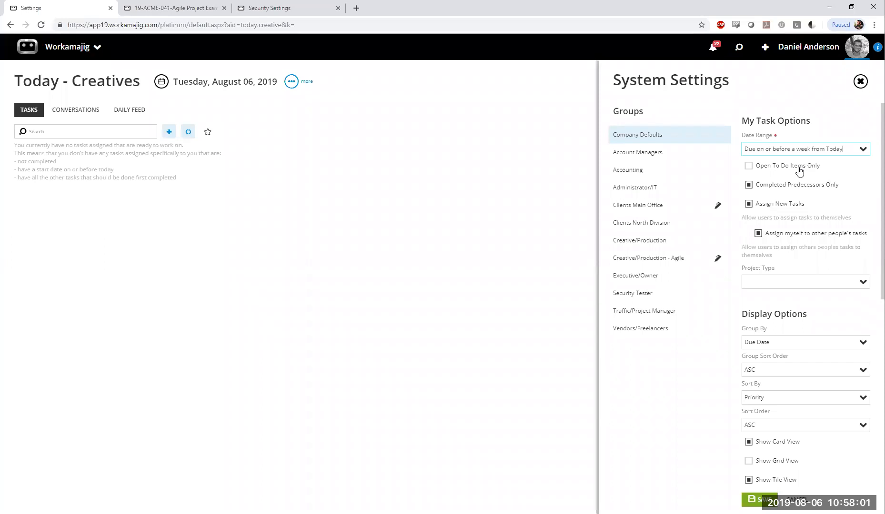
pyautogui.click(768, 100)
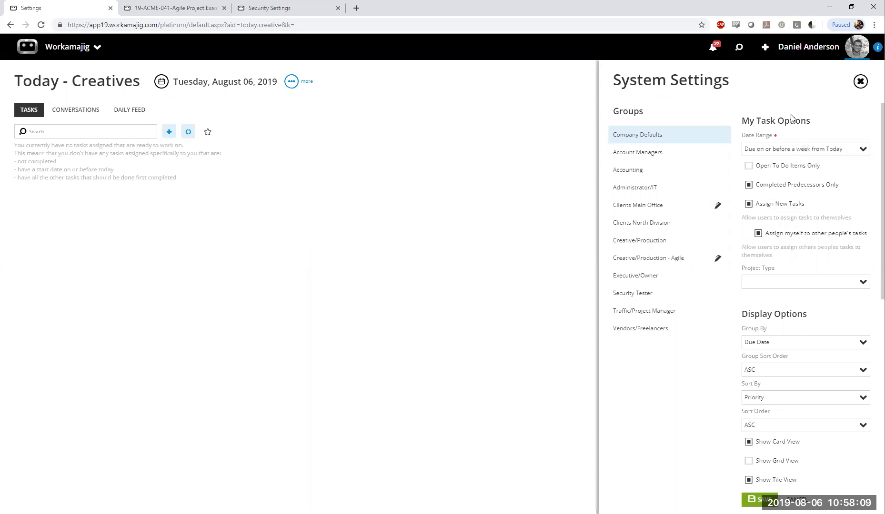
pyautogui.click(860, 81)
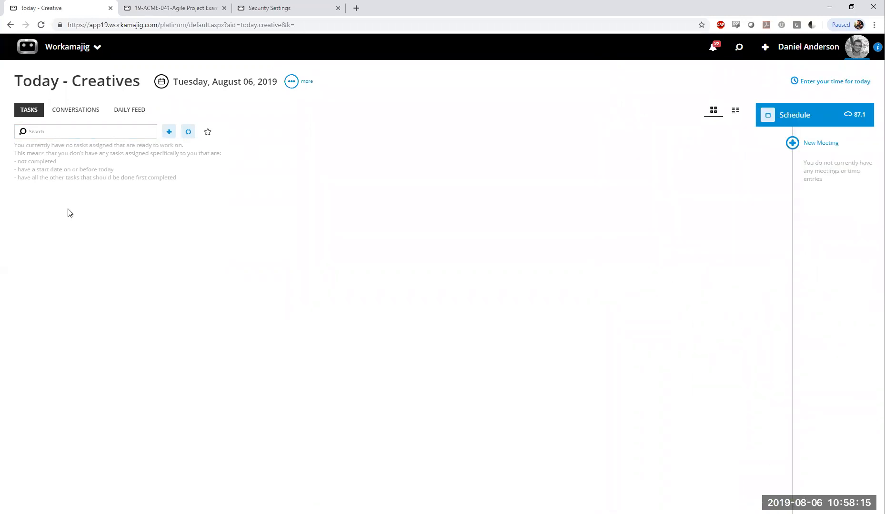
pyautogui.click(736, 110)
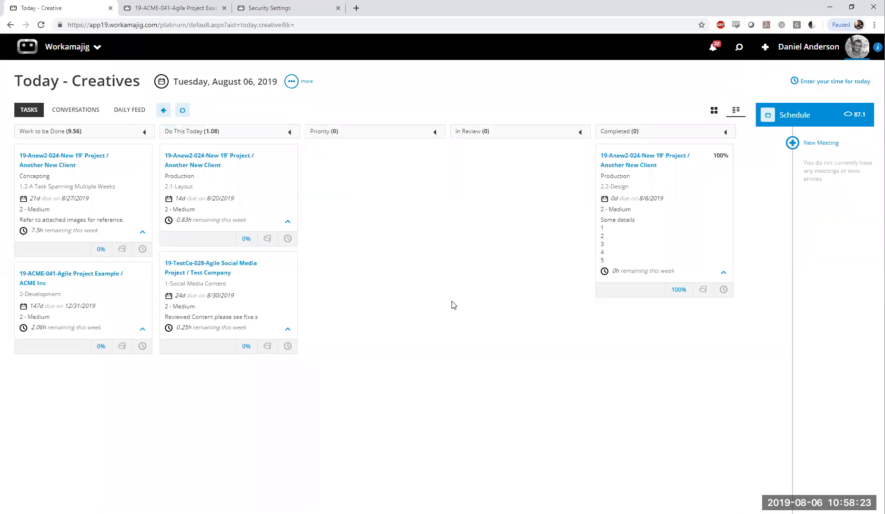
# Switch to the tab with the Scheduling board and open the To Dos board there
pyautogui.click(186, 8)
pyautogui.click(7, 226)
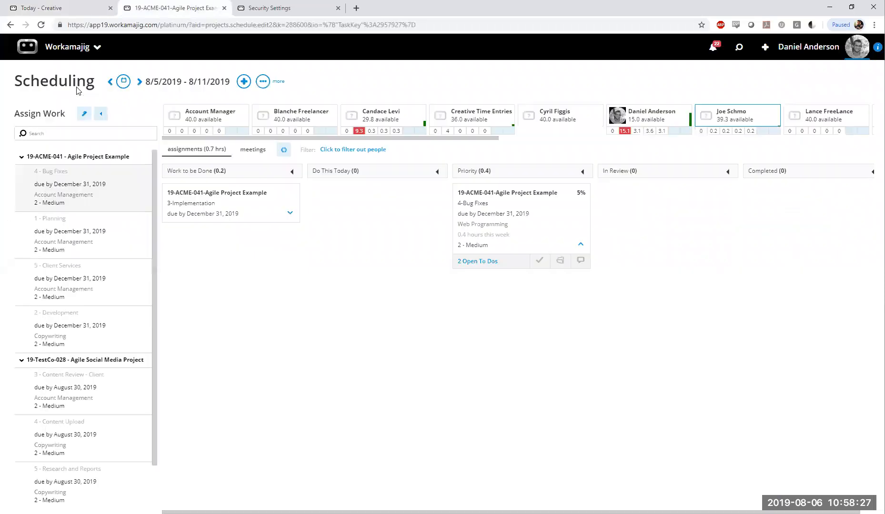
pyautogui.click(72, 47)
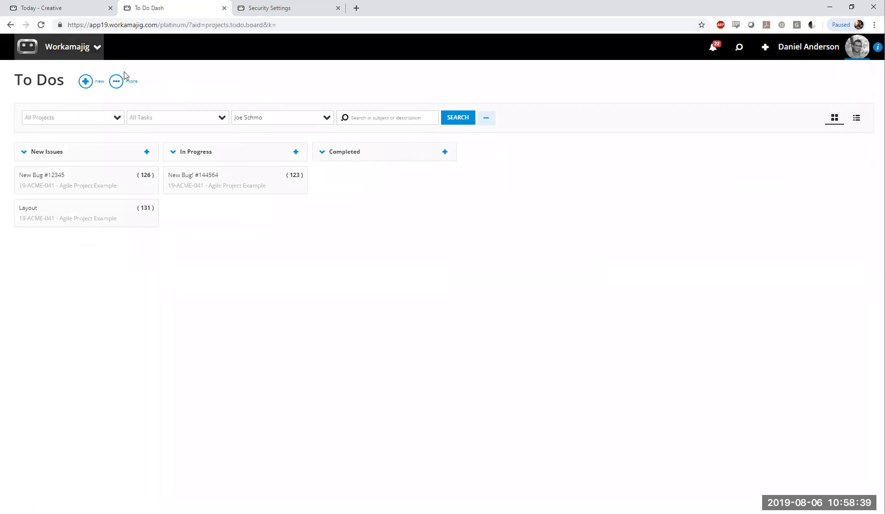
# Review the Schedule Options and Todos settings for projects in the Transaction Preferences of System Setup
pyautogui.click(96, 46)
pyautogui.click(638, 90)
pyautogui.click(361, 164)
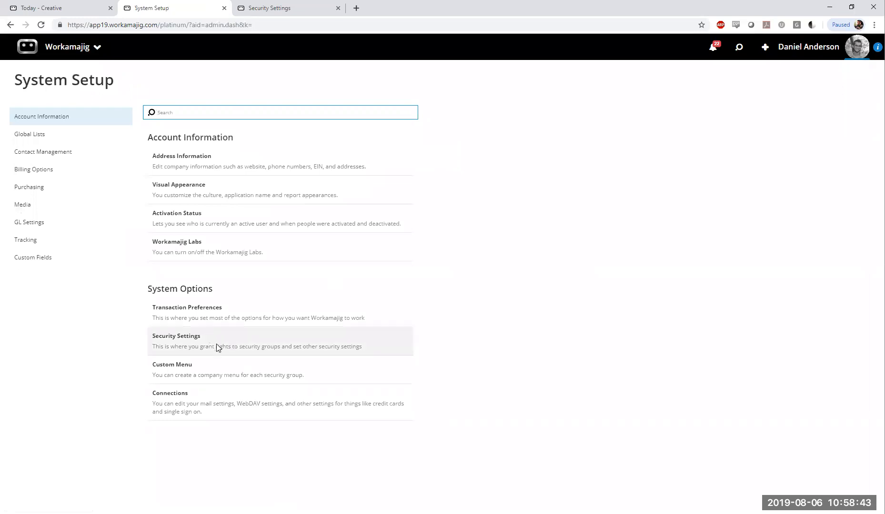
pyautogui.click(212, 326)
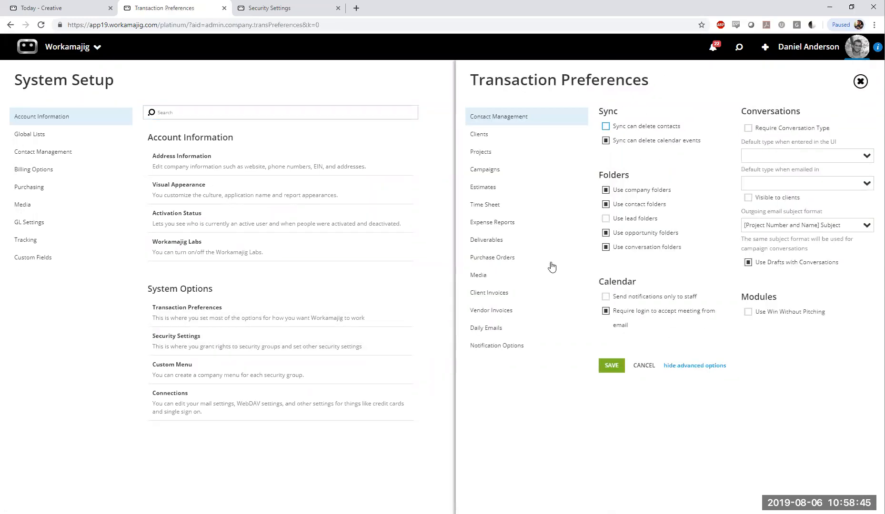
pyautogui.click(509, 152)
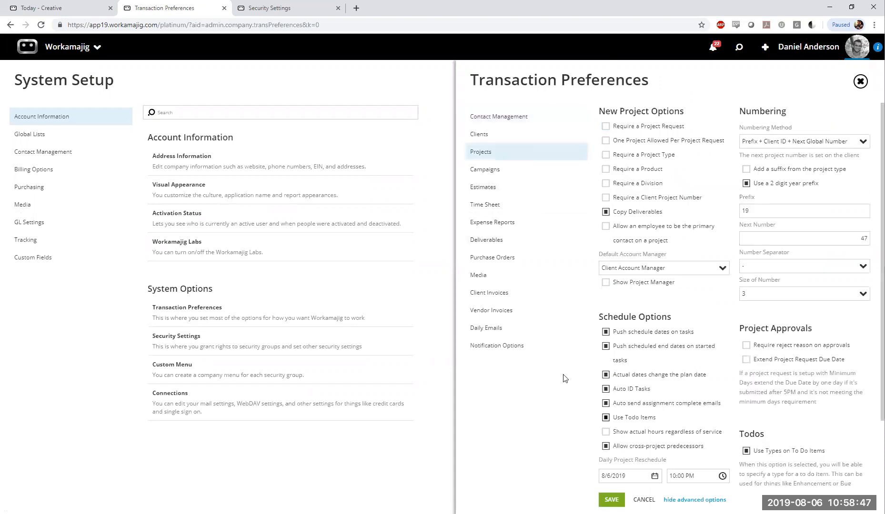
pyautogui.scroll(-3, 564, 379)
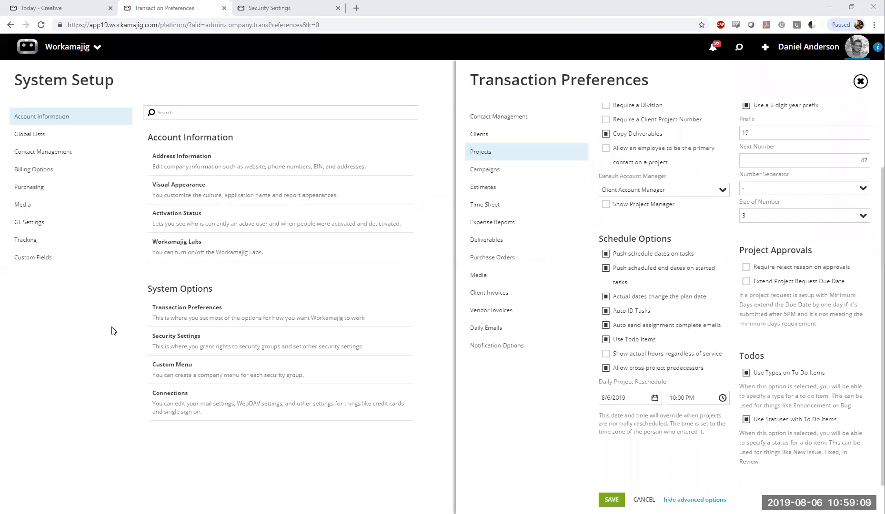
# Return to the To Dos board and check its additional options for column sets and system settings
pyautogui.click(52, 321)
pyautogui.click(57, 52)
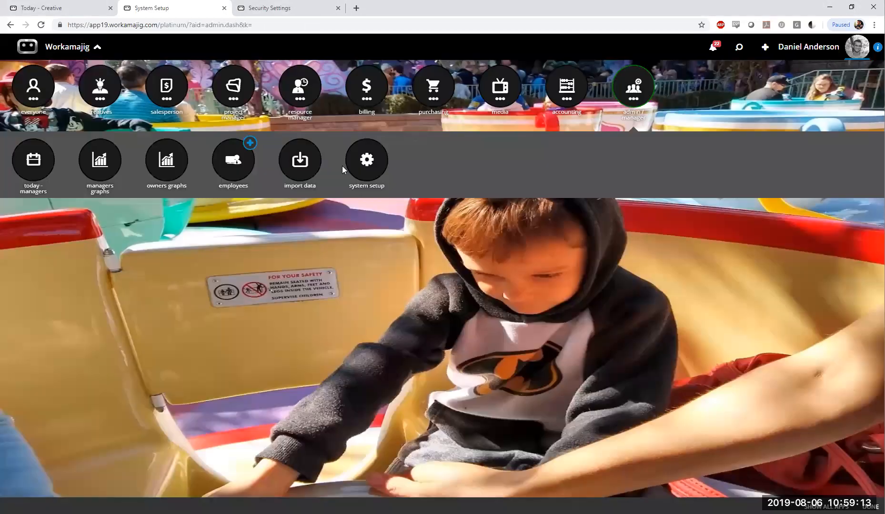
pyautogui.click(230, 105)
pyautogui.click(365, 165)
pyautogui.click(128, 87)
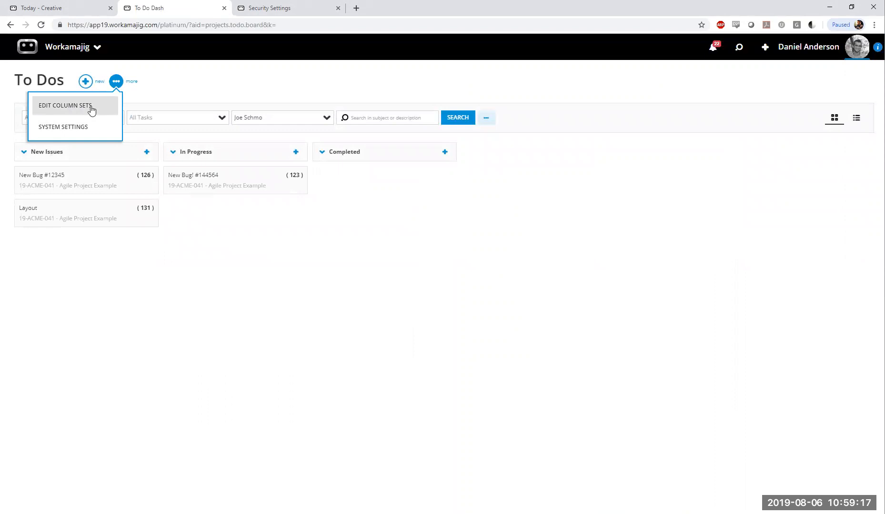
pyautogui.click(378, 235)
pyautogui.click(322, 152)
pyautogui.click(327, 151)
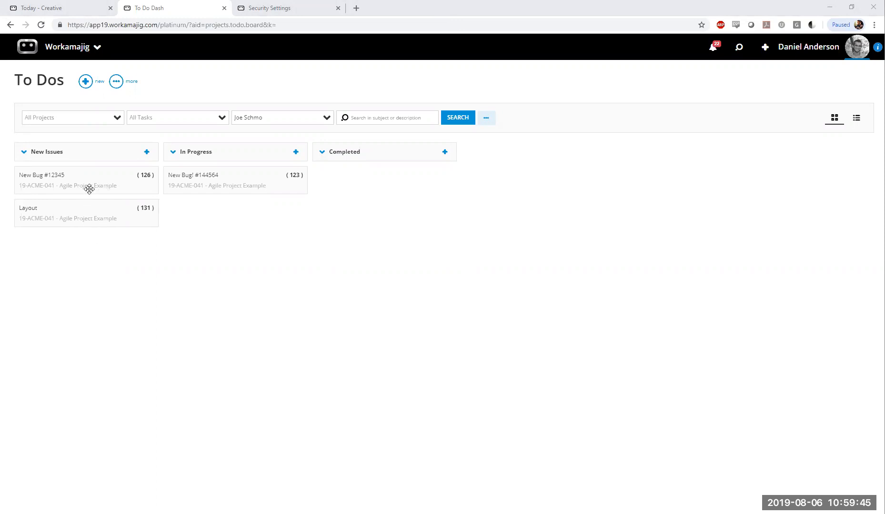
# Open the New Bug #12345 to-do, highlight the number in its heading, and close it again
pyautogui.click(146, 188)
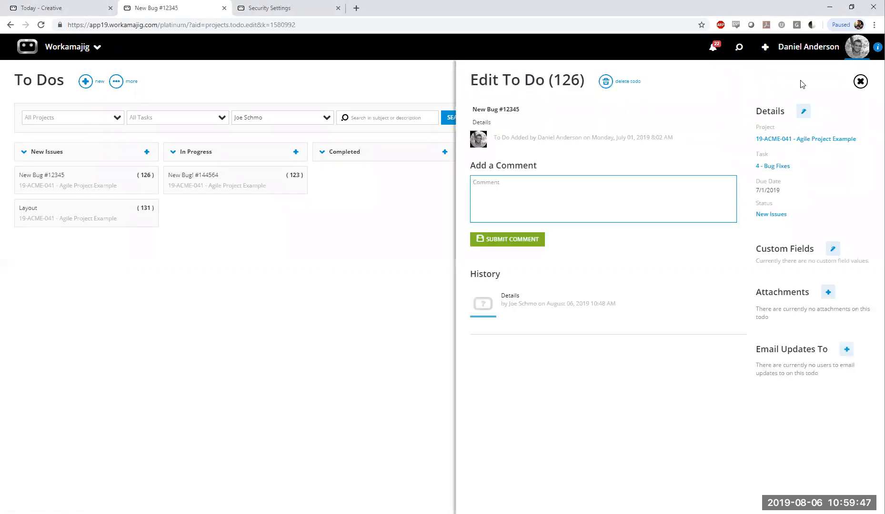
pyautogui.moveTo(554, 81); pyautogui.dragTo(591, 79)
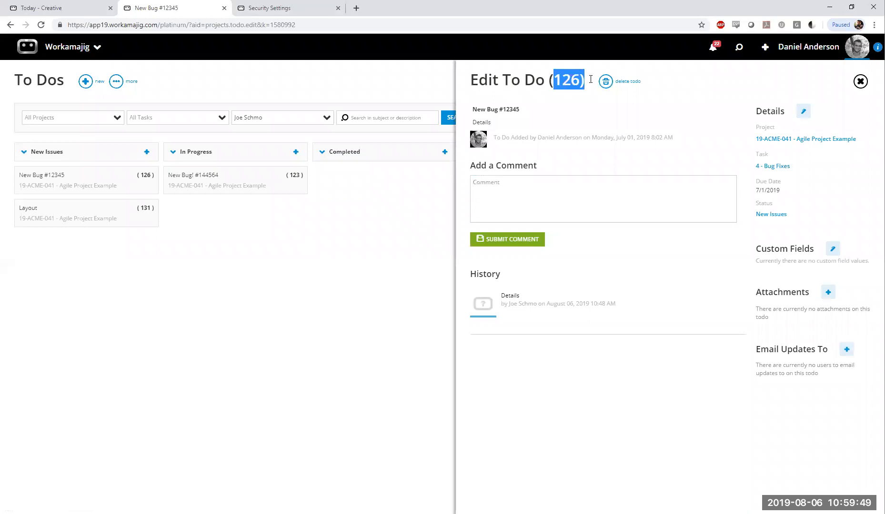
pyautogui.click(577, 133)
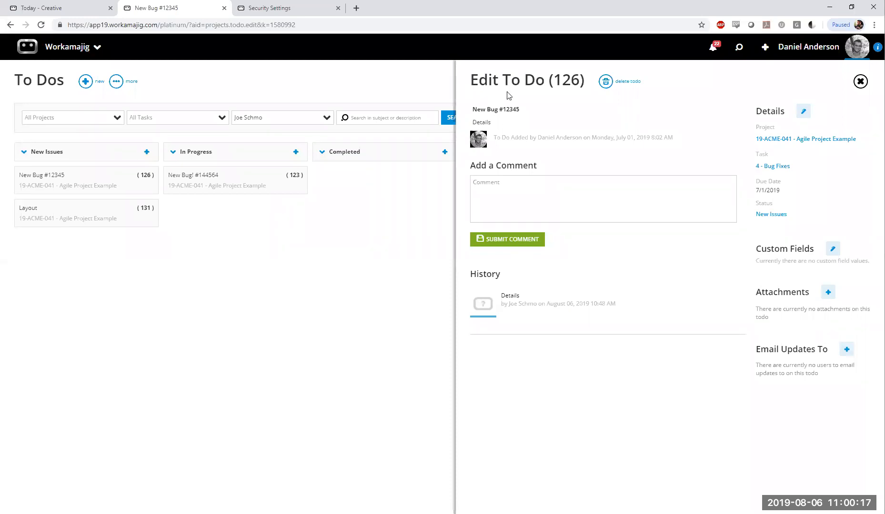
pyautogui.click(860, 81)
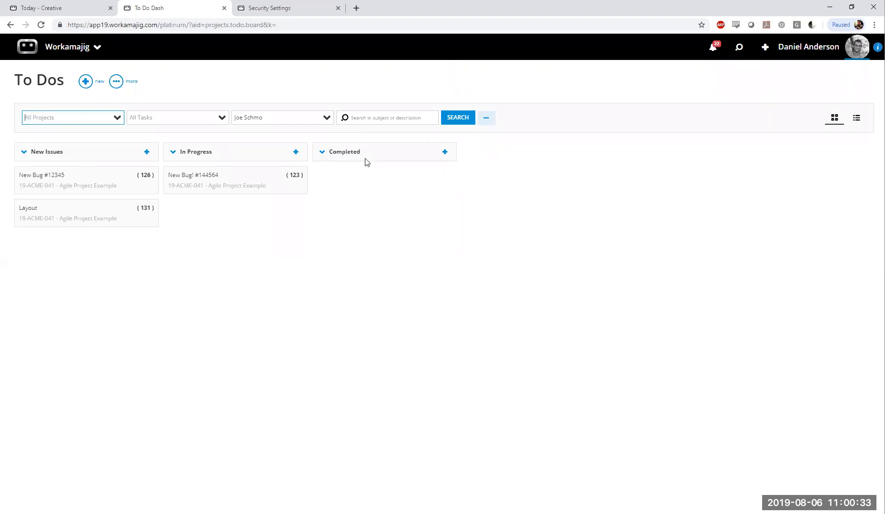
pyautogui.click(256, 71)
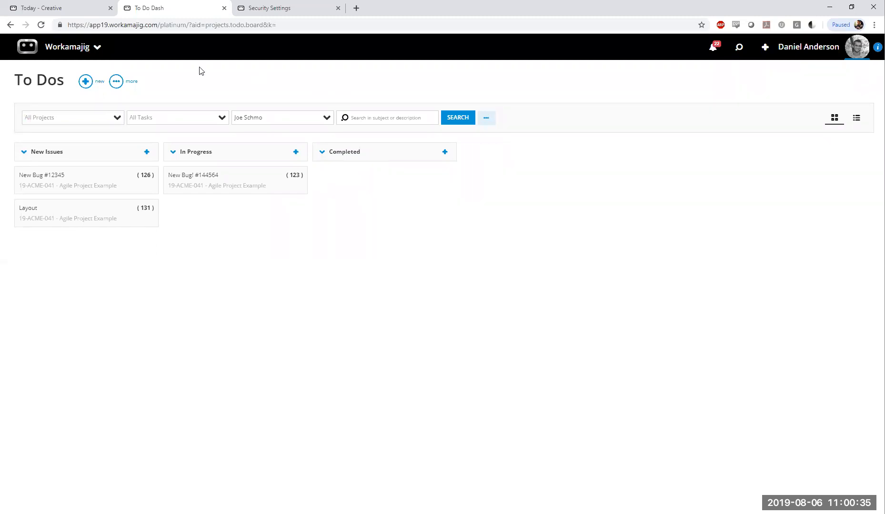
# Open the Workamajig support site at support.workamajig.com in a new browser tab
pyautogui.click(80, 48)
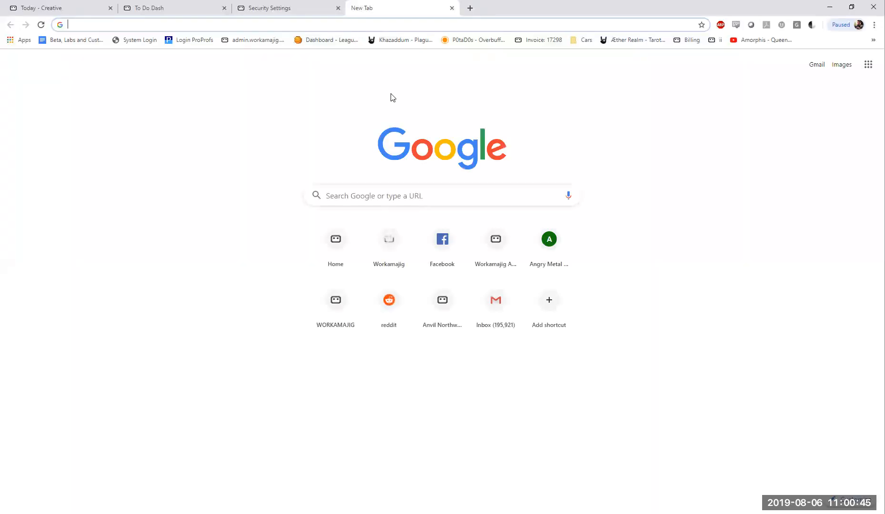
pyautogui.write('support.workamajig.com')
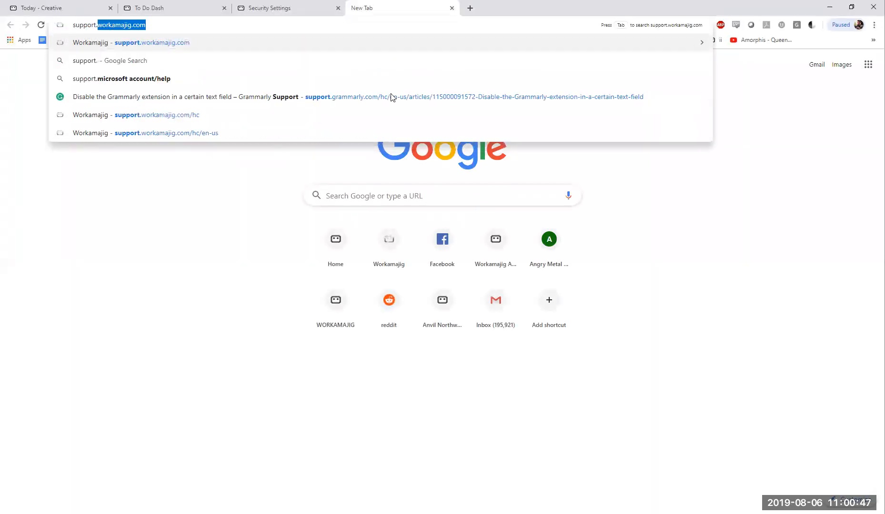
pyautogui.press('Right')
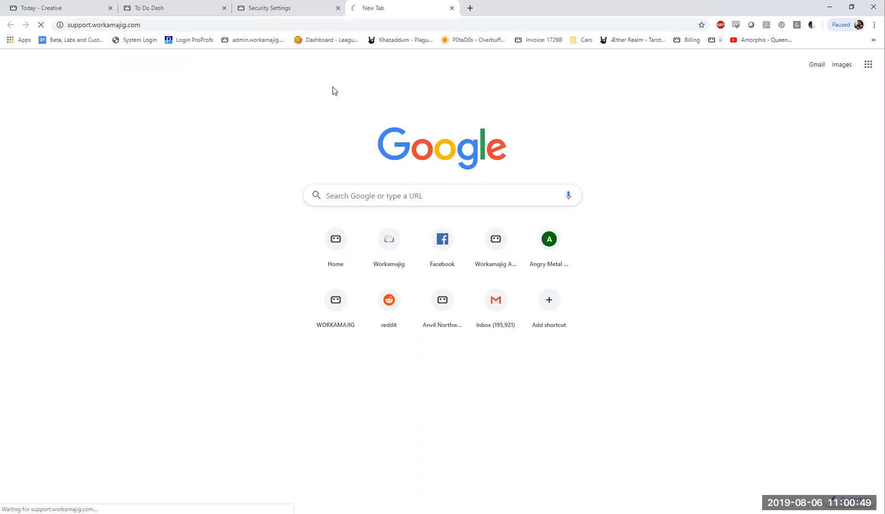
pyautogui.click(127, 43)
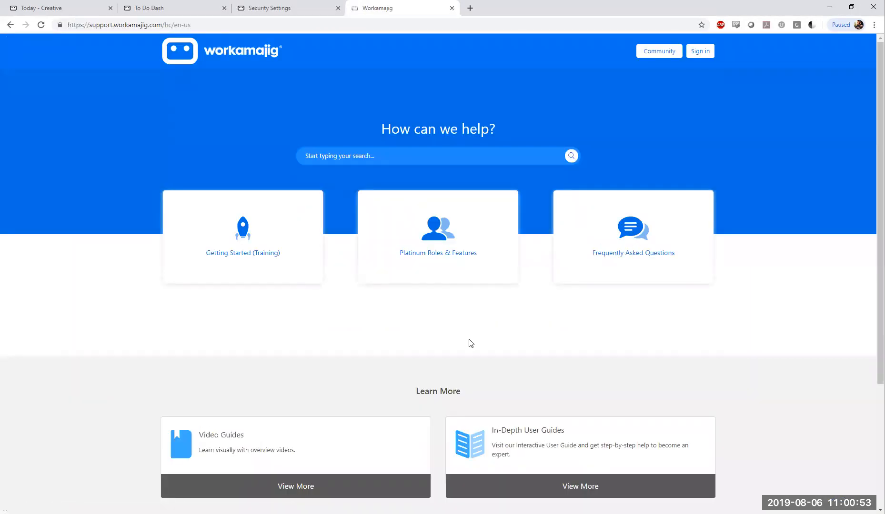
# Look over the support home page and search the site for "Webinar"
pyautogui.scroll(-3, 326, 328)
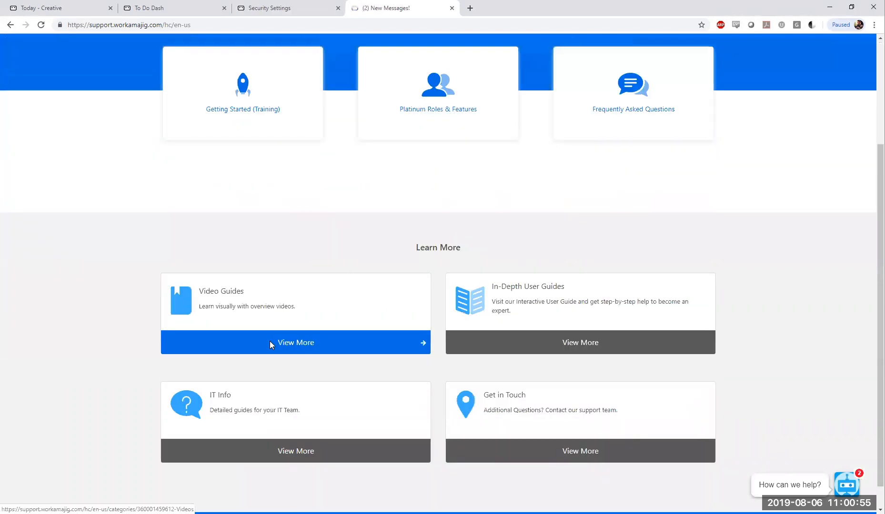
pyautogui.scroll(-1, 269, 341)
pyautogui.scroll(4, 258, 344)
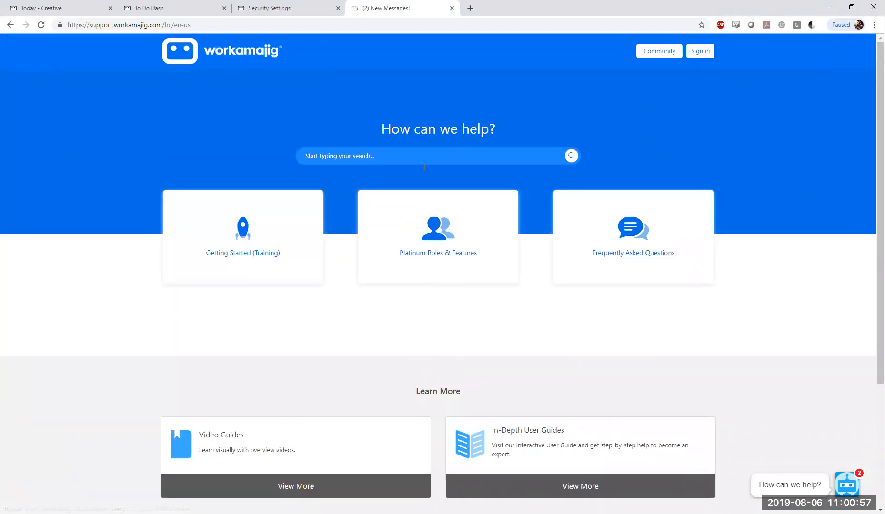
pyautogui.click(426, 152)
pyautogui.write('Webinar')
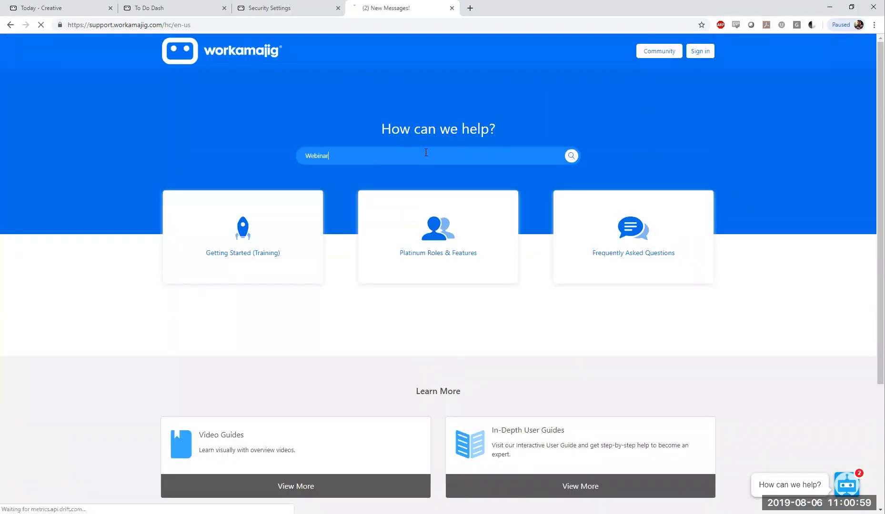
pyautogui.press('Return')
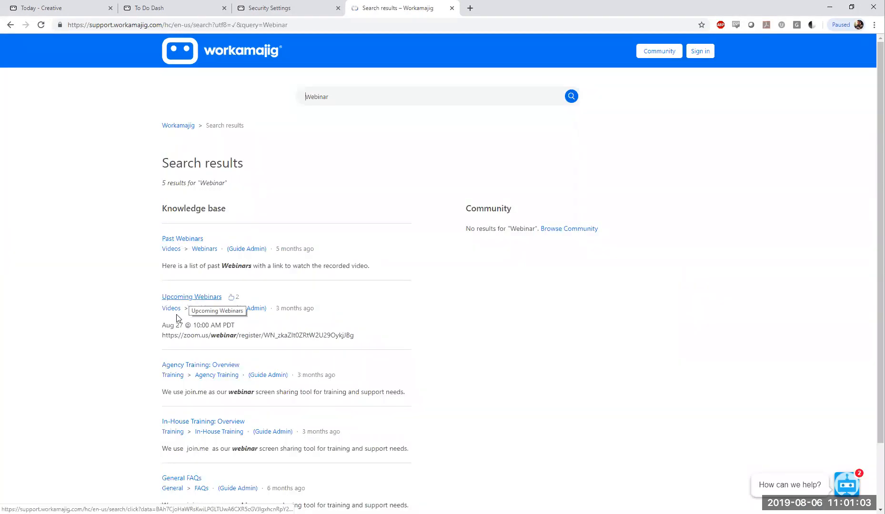
# Open the Past Webinars article and look through its list of recorded videos
pyautogui.click(180, 240)
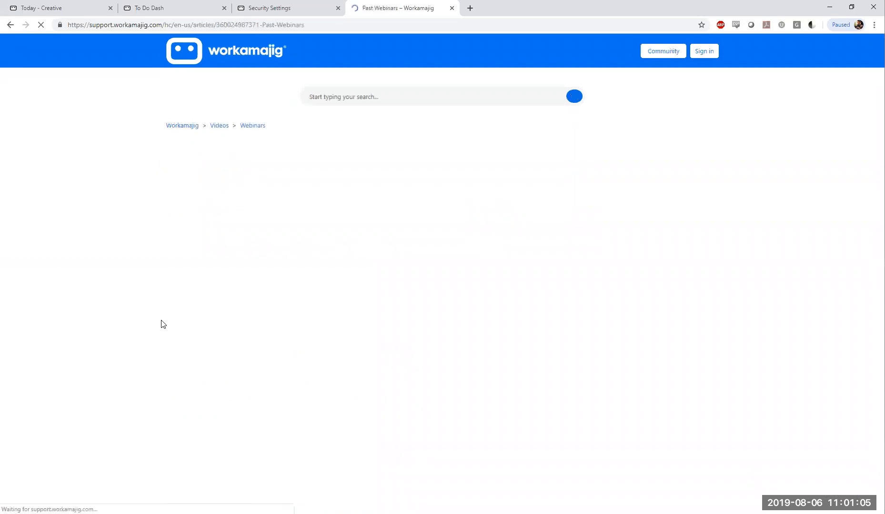
pyautogui.moveTo(880, 143); pyautogui.dragTo(880, 192)
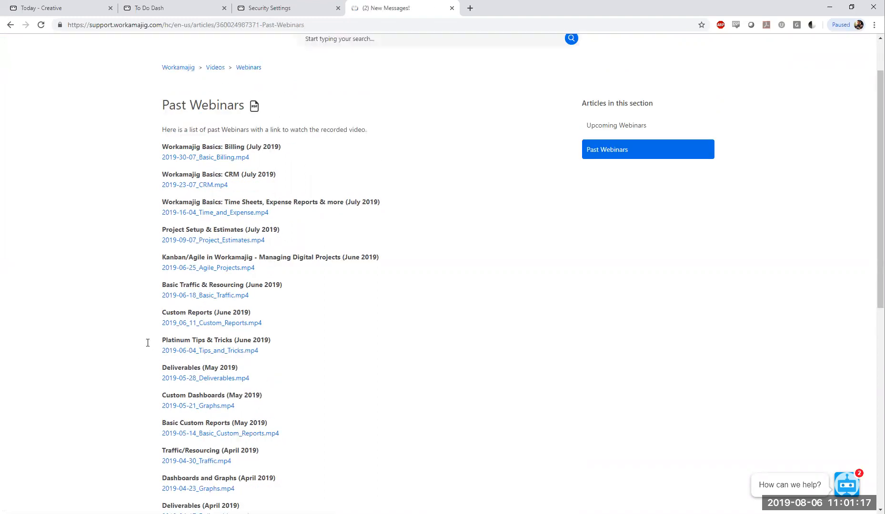
pyautogui.scroll(2, 146, 342)
# Go back to the webinar search results and open the Upcoming Webinars article
pyautogui.click(10, 24)
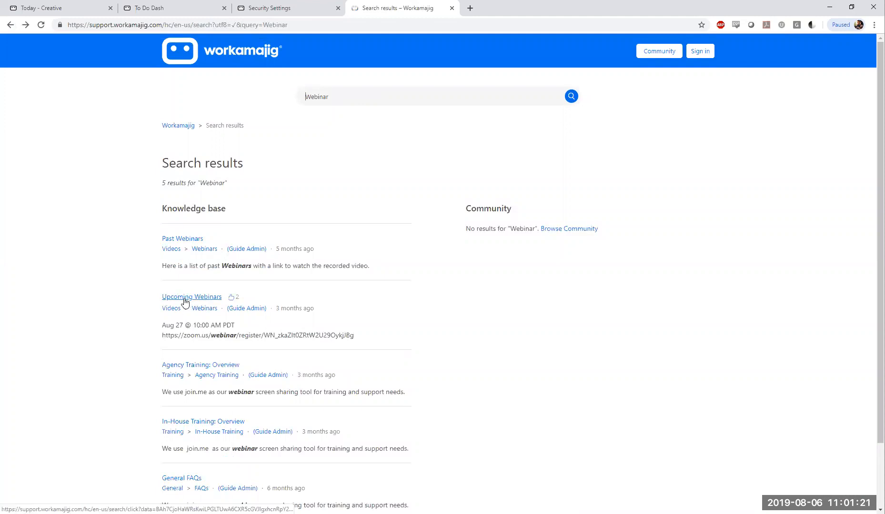
pyautogui.moveTo(344, 101); pyautogui.dragTo(126, 135)
pyautogui.click(65, 275)
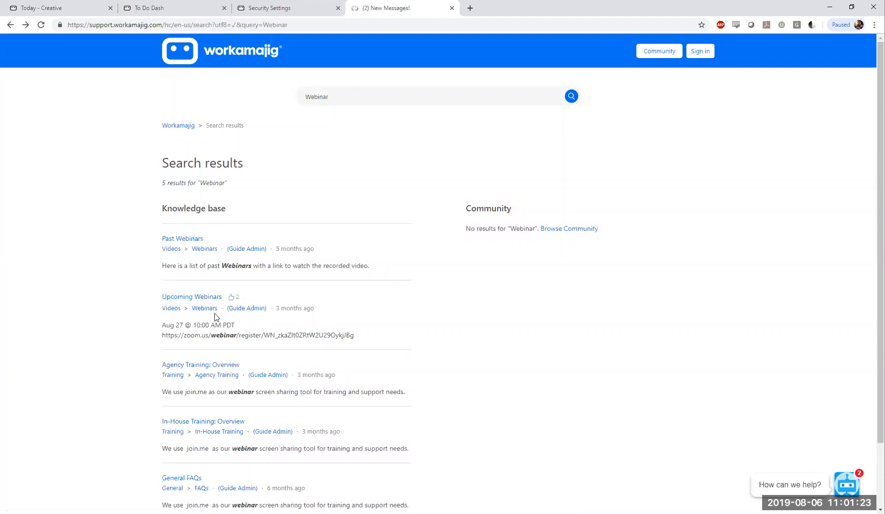
pyautogui.click(207, 299)
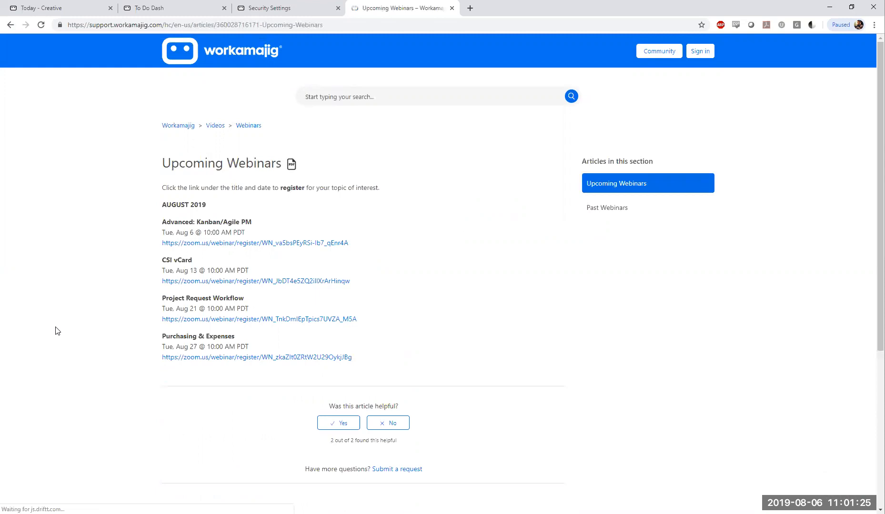